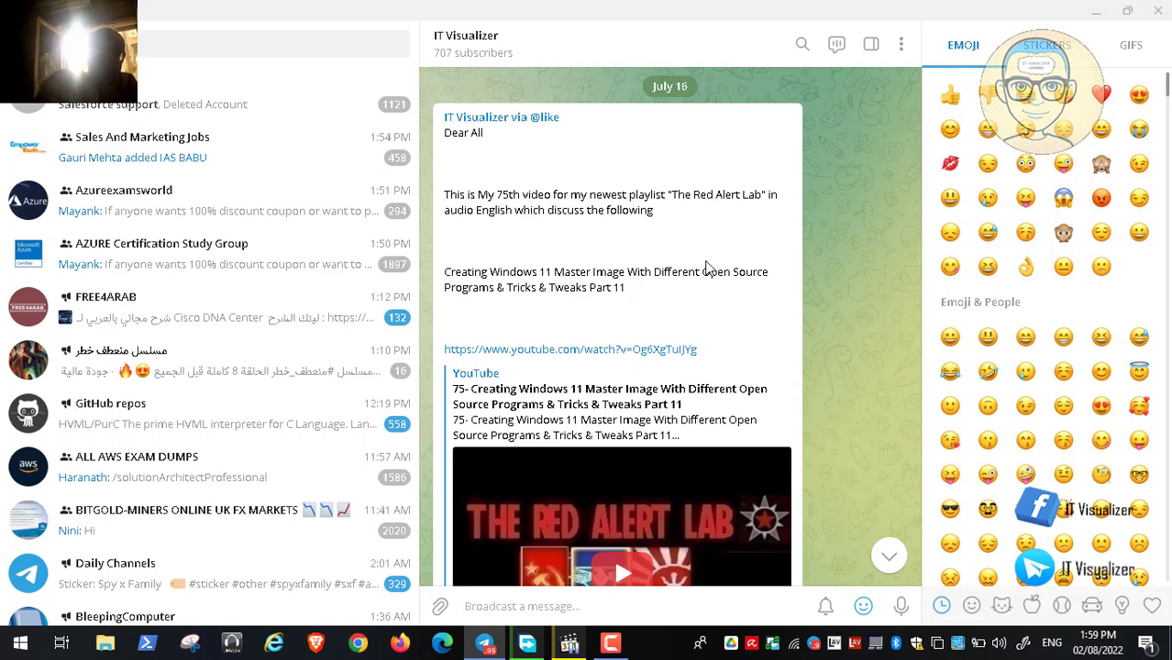
# - Minimize the Telegram IT Visualizer channel window to reveal the desktop
pyautogui.click(1099, 12)
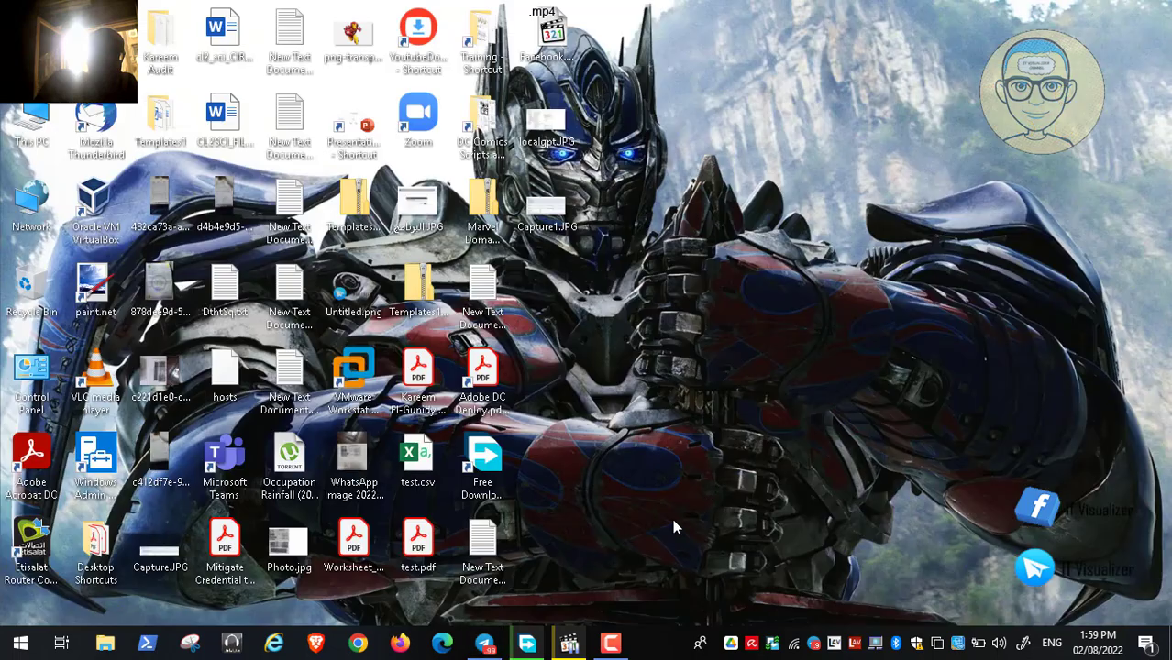
# - Open the Windows11 VM's settings and select its CD/DVD (SATA) drive
pyautogui.click(569, 643)
pyautogui.doubleClick(498, 402)
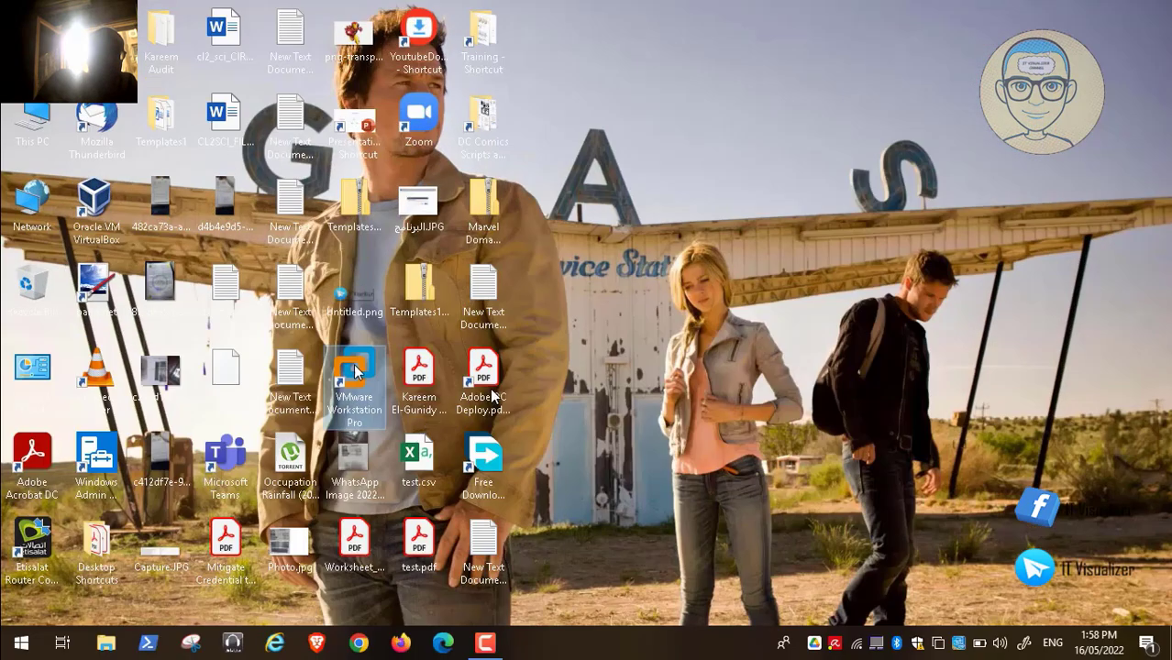
pyautogui.click(16, 626)
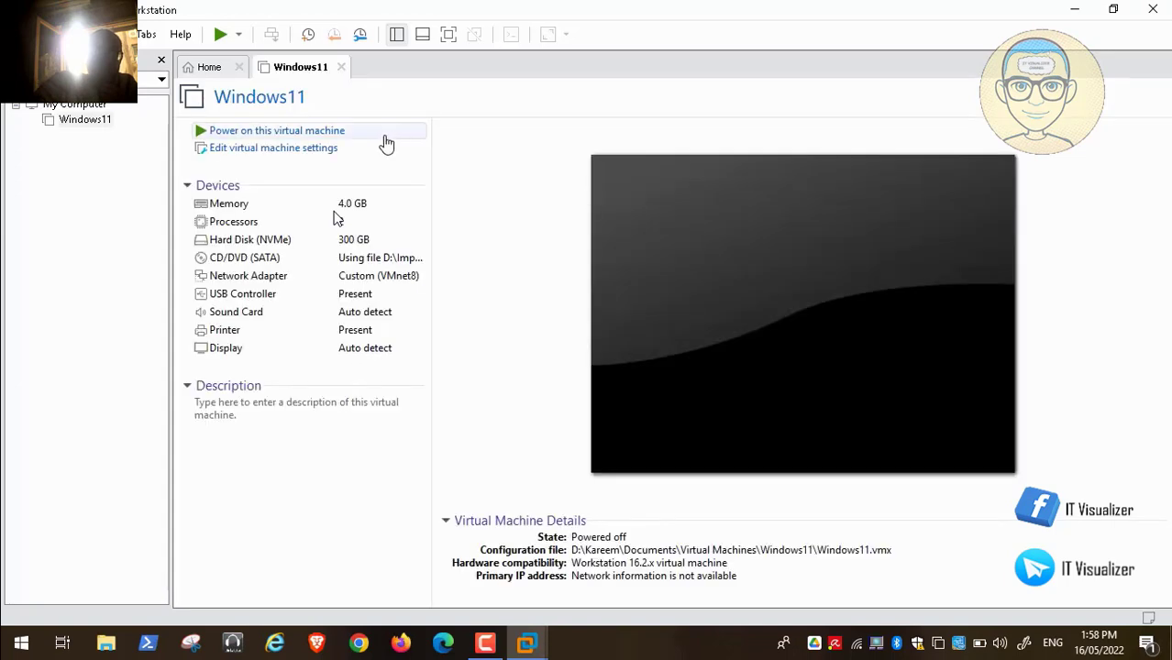
pyautogui.click(312, 151)
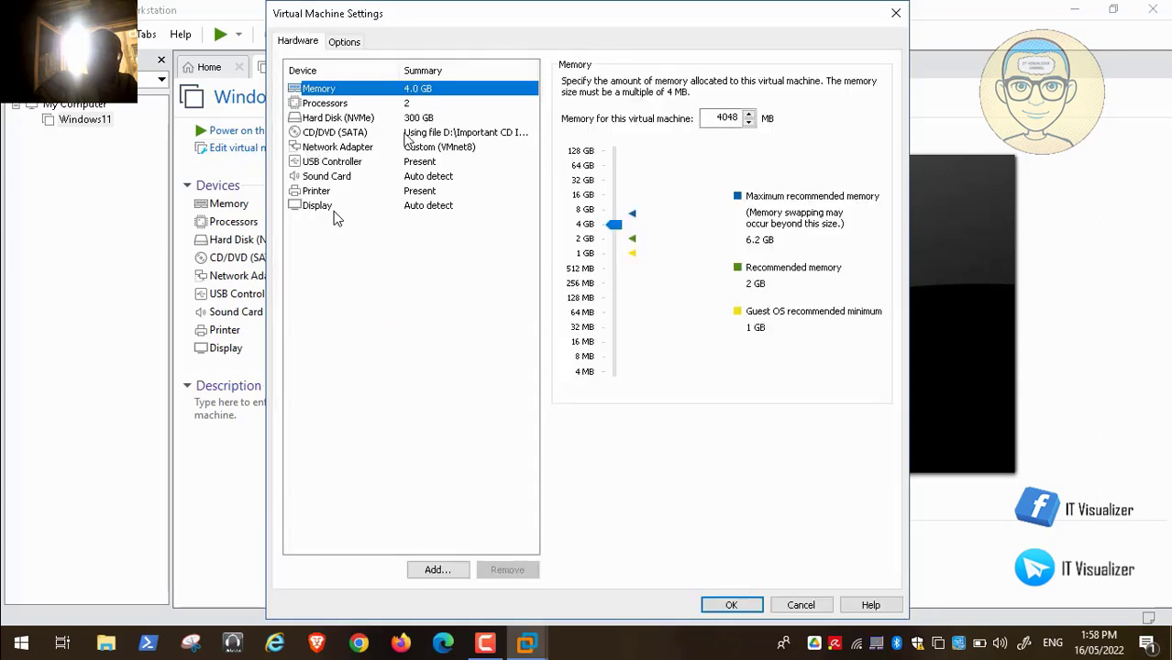
pyautogui.click(394, 134)
# - Point the CD/DVD drive at the Acronis Cyber Protect ISO in Important CD Images and save
pyautogui.click(848, 208)
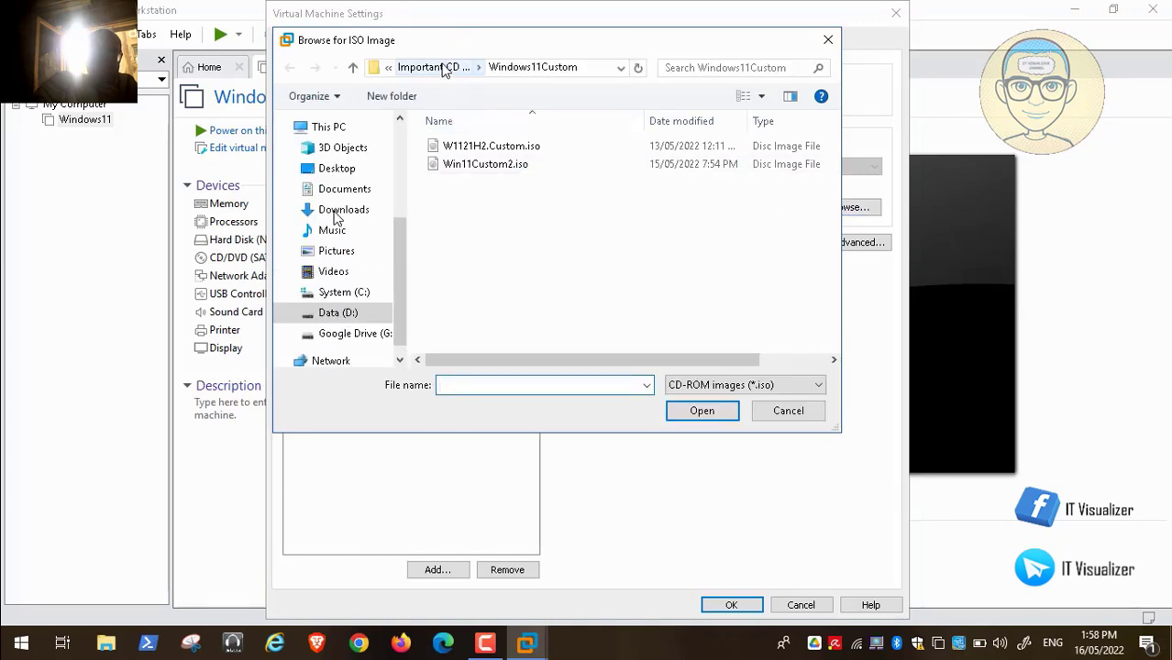
pyautogui.click(436, 68)
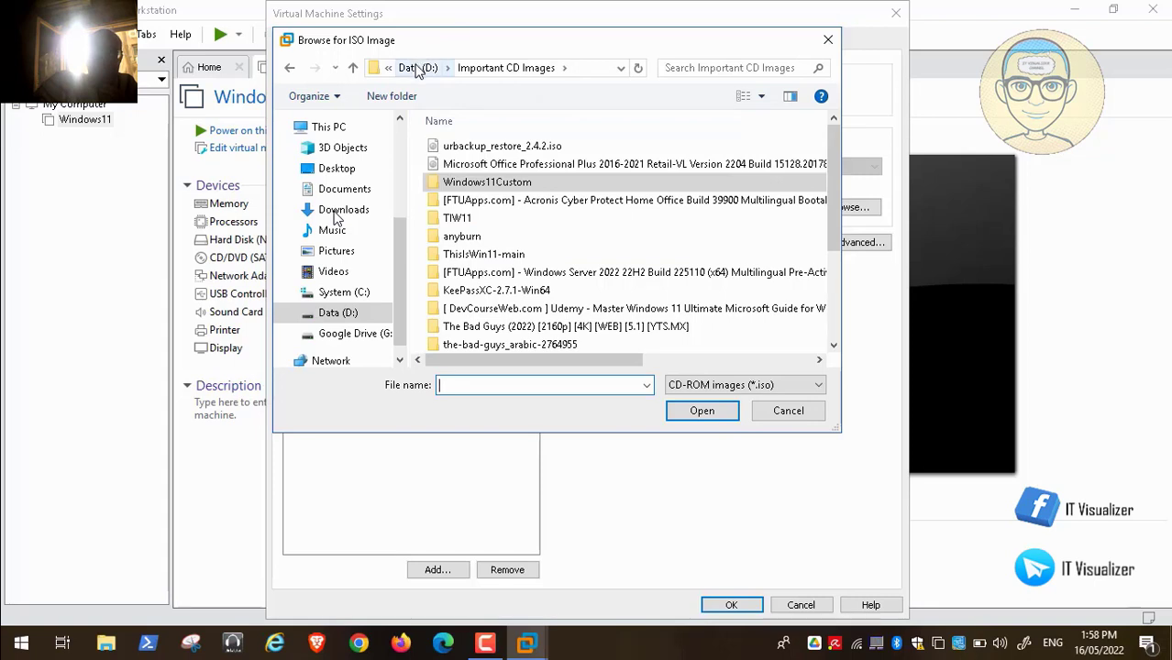
pyautogui.click(832, 345)
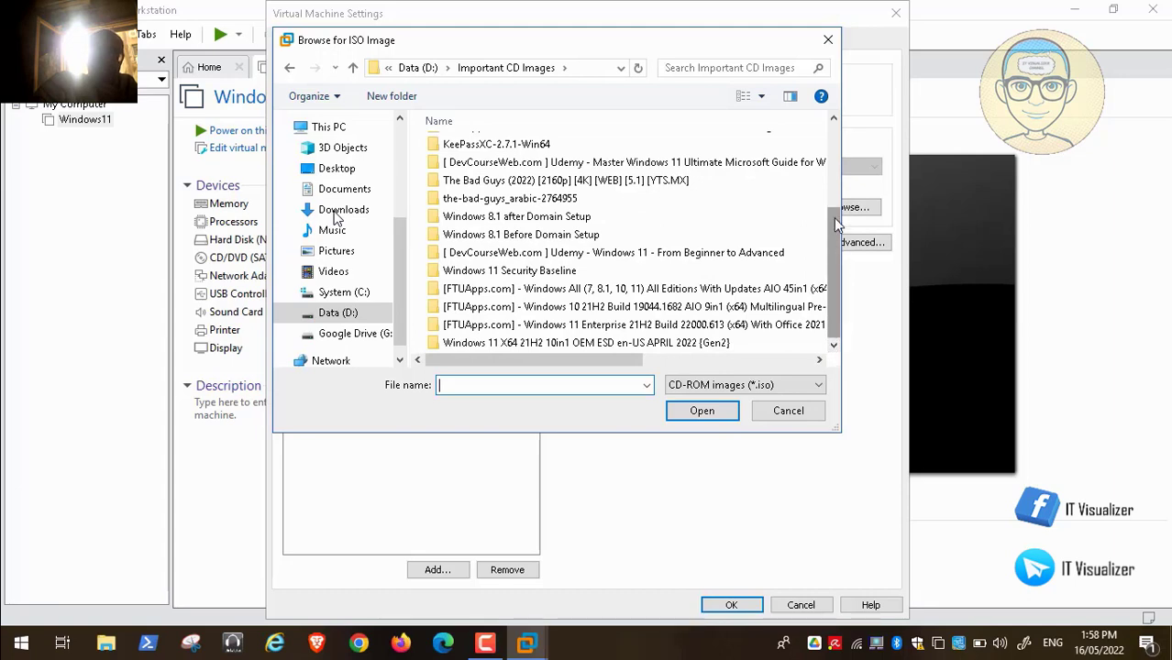
pyautogui.click(840, 159)
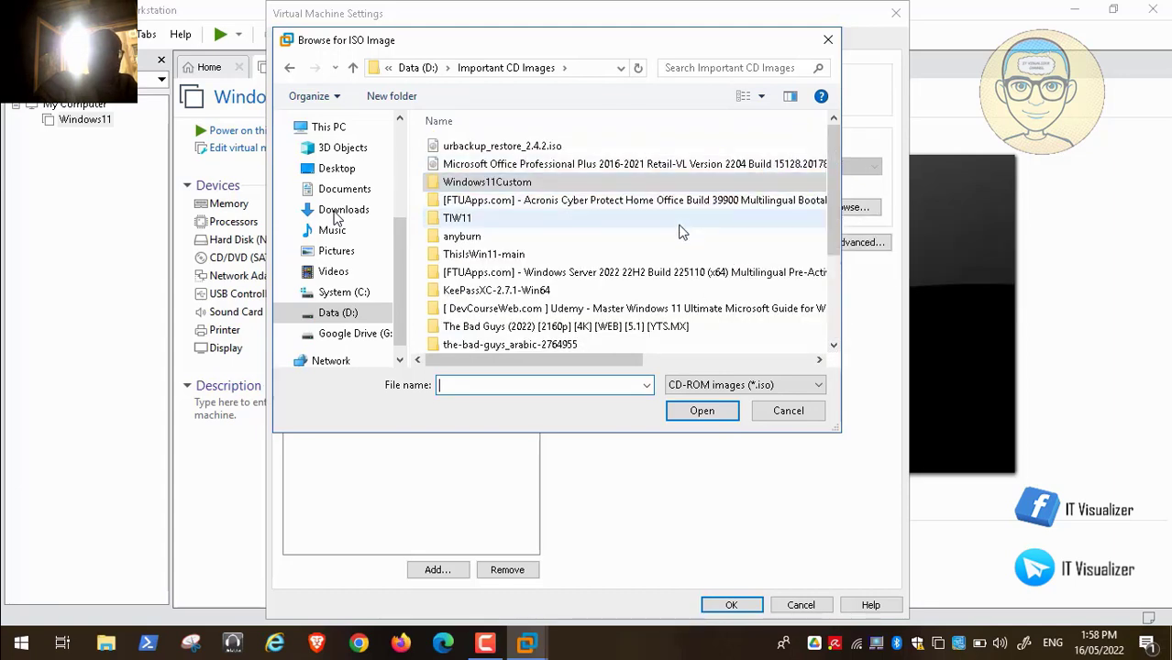
pyautogui.doubleClick(541, 200)
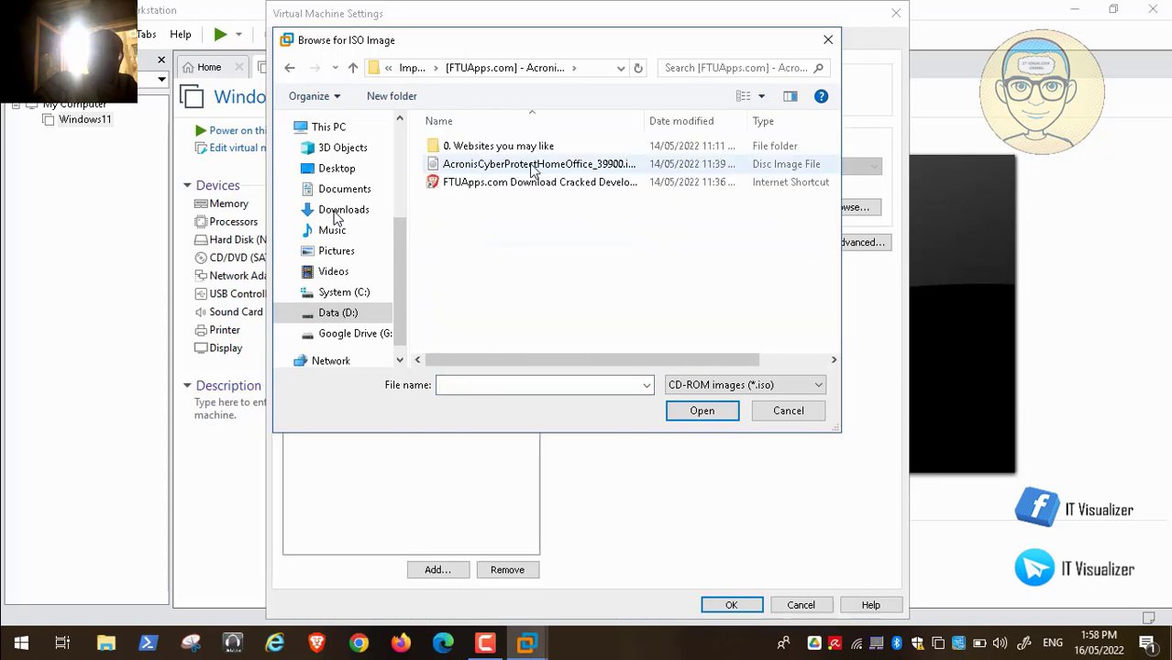
pyautogui.click(534, 165)
pyautogui.click(701, 411)
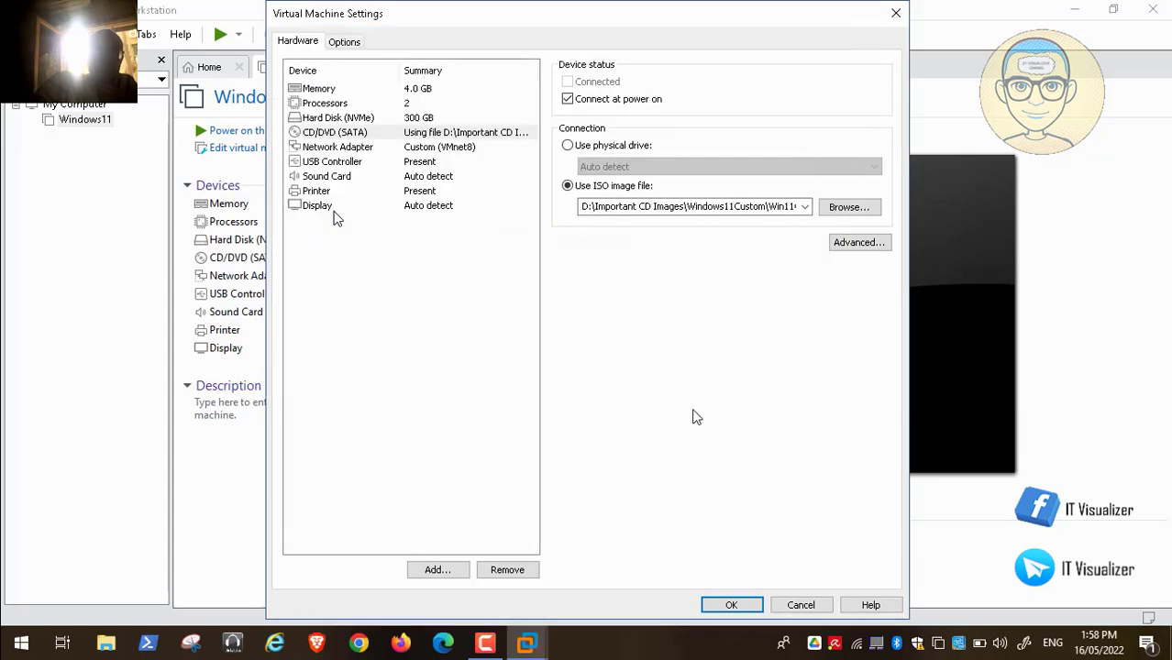
pyautogui.click(743, 611)
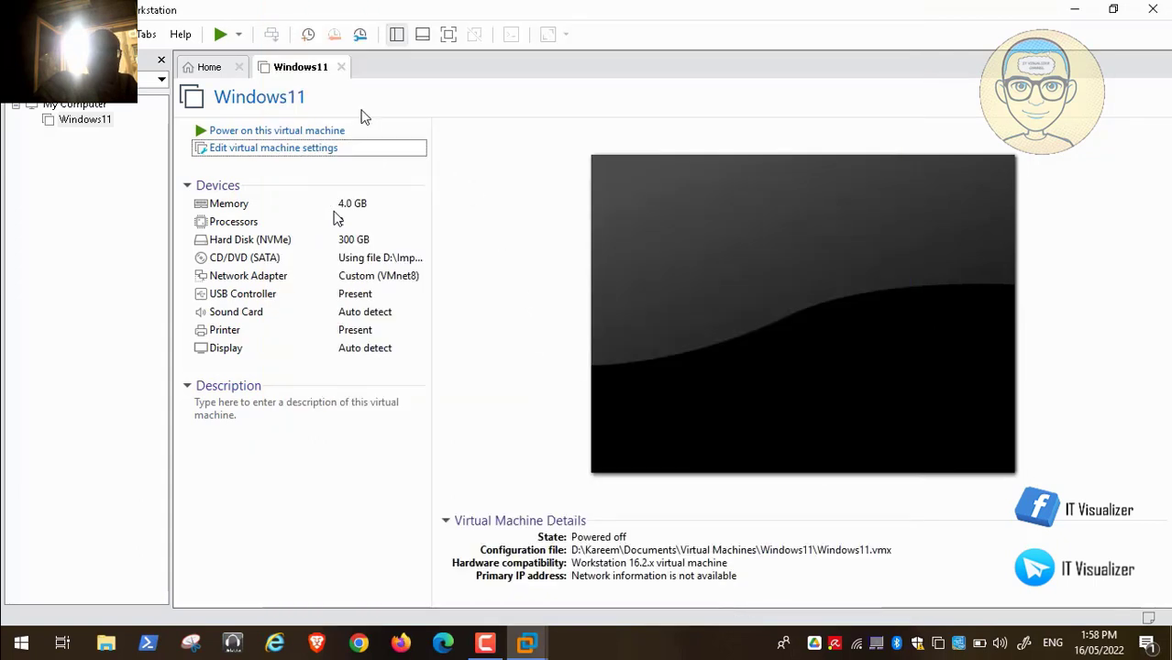
# - Power on the Windows11 VM and dismiss the guest's lock screen
pyautogui.click(315, 133)
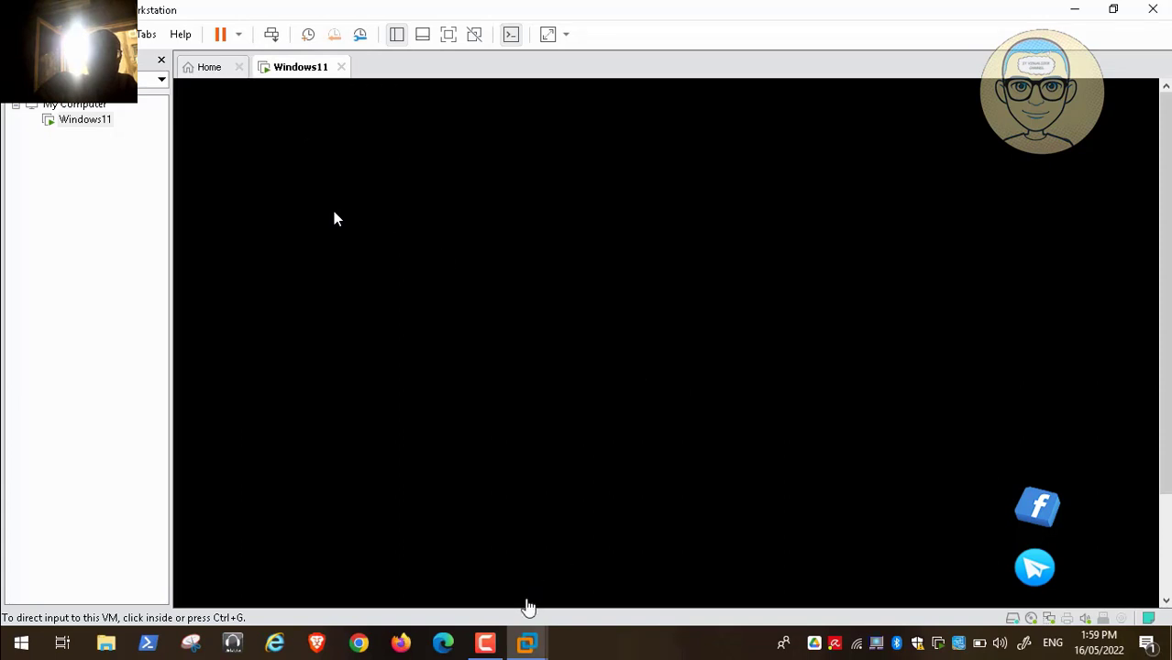
pyautogui.click(485, 643)
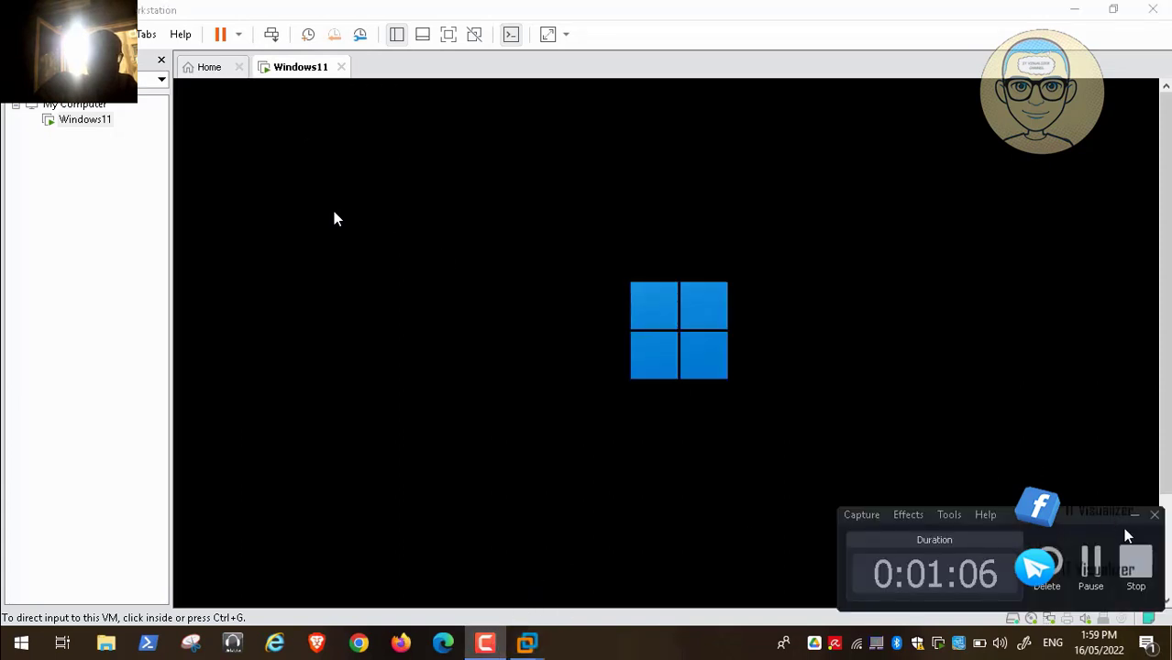
pyautogui.click(1093, 560)
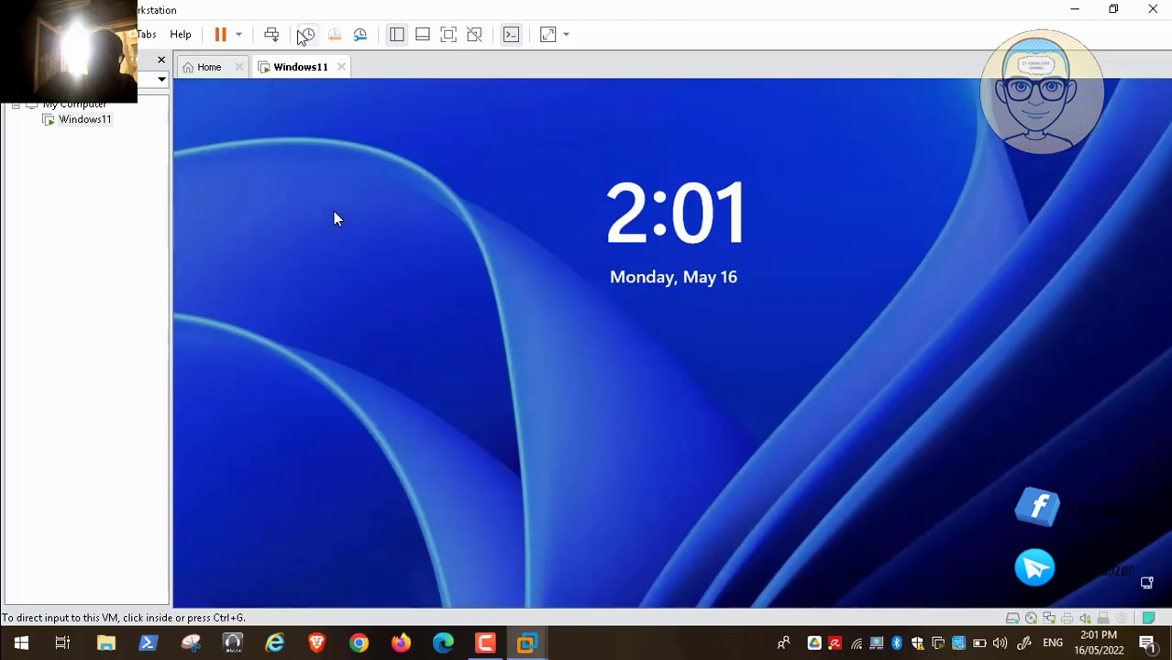
pyautogui.click(674, 232)
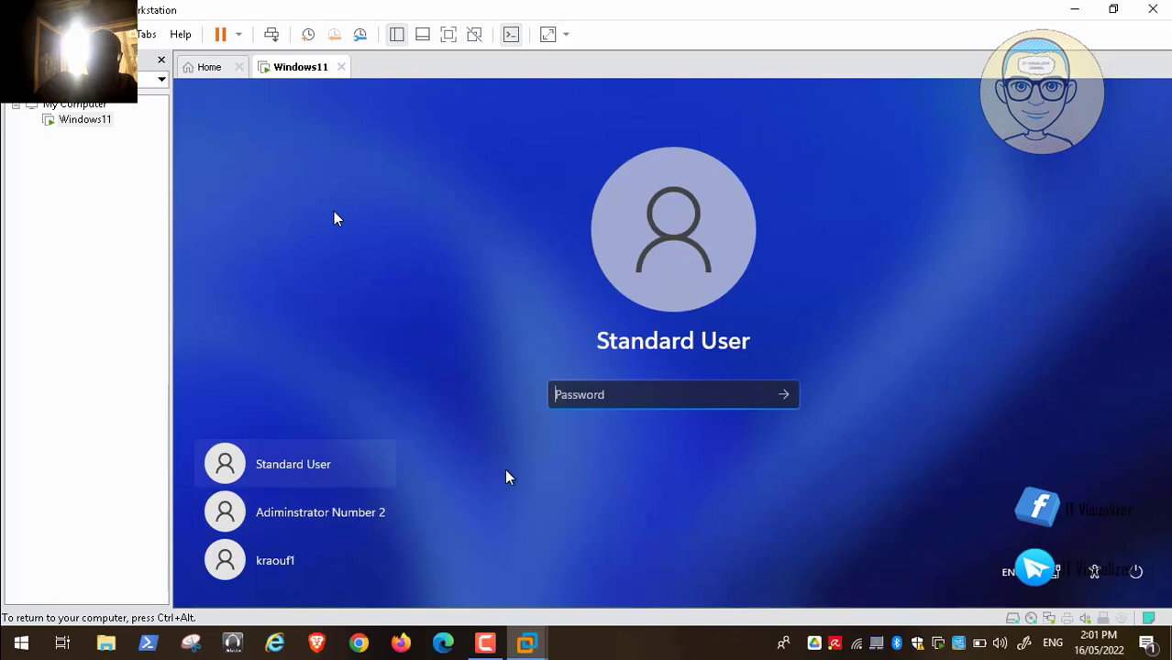
# - Sign in to the second administrator account with its password
pyautogui.click(348, 519)
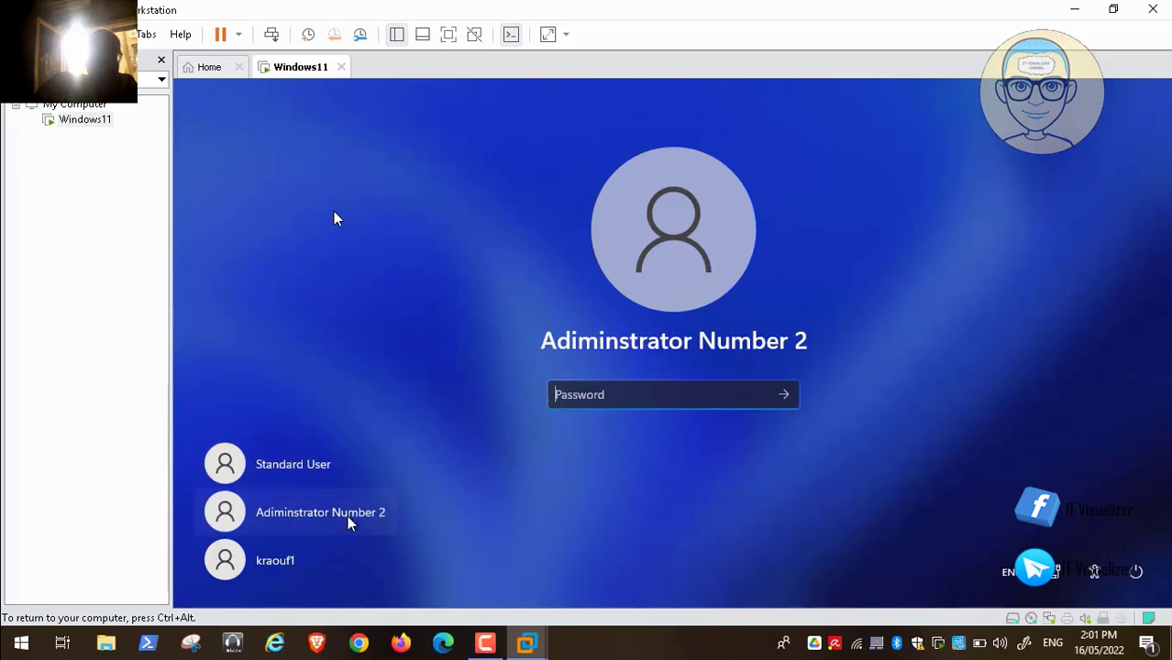
pyautogui.write('•')
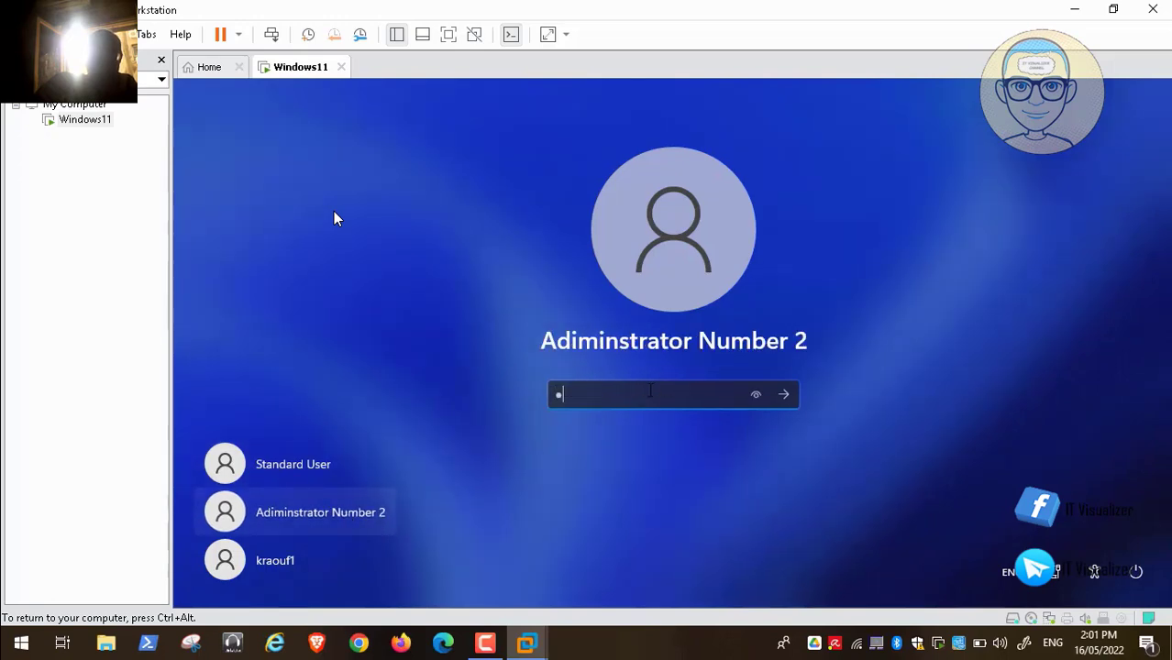
pyautogui.write('•••••••••')
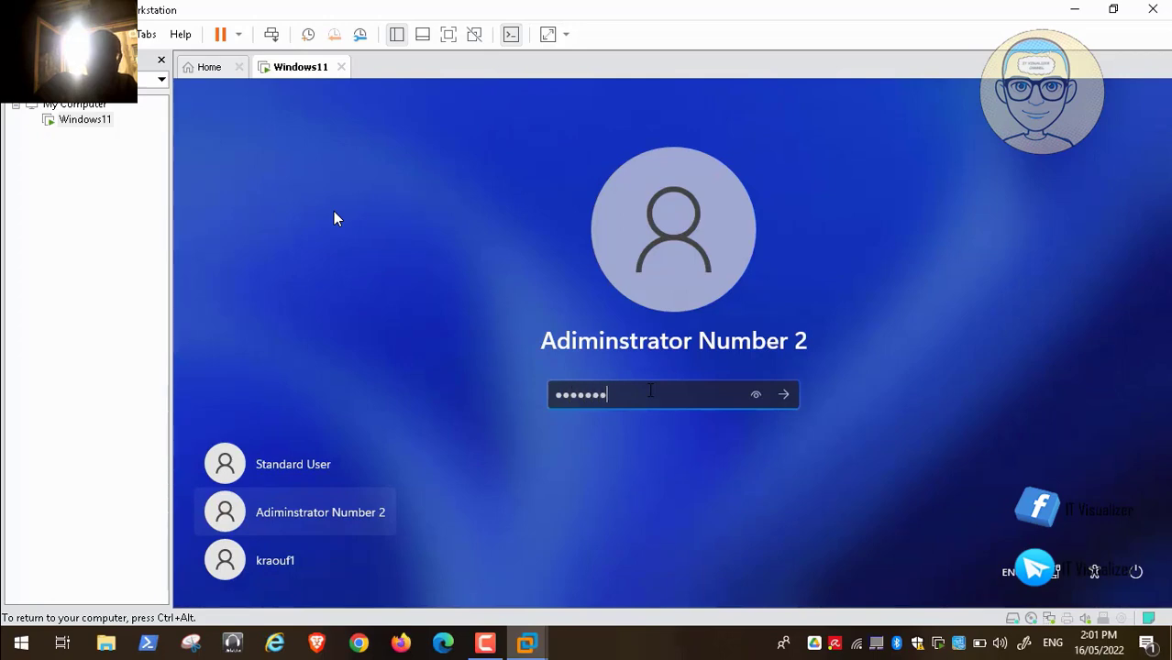
pyautogui.press('Return')
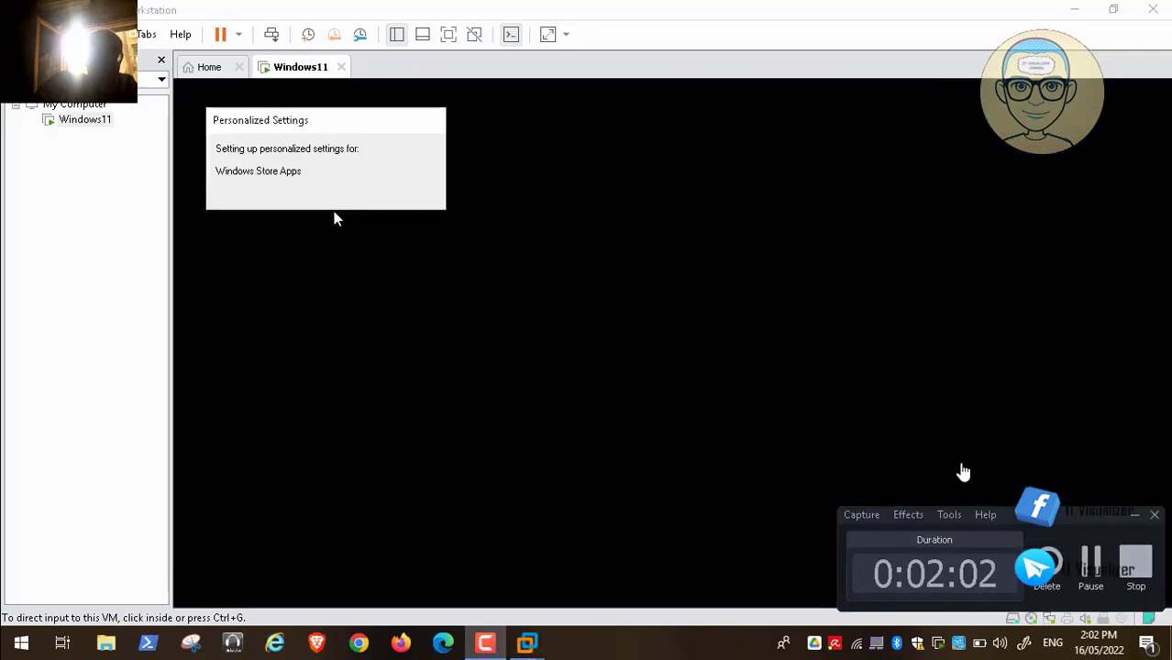
# - Wait while Windows applies personalized settings and updates Store apps until the guest desktop shows
pyautogui.click(1091, 569)
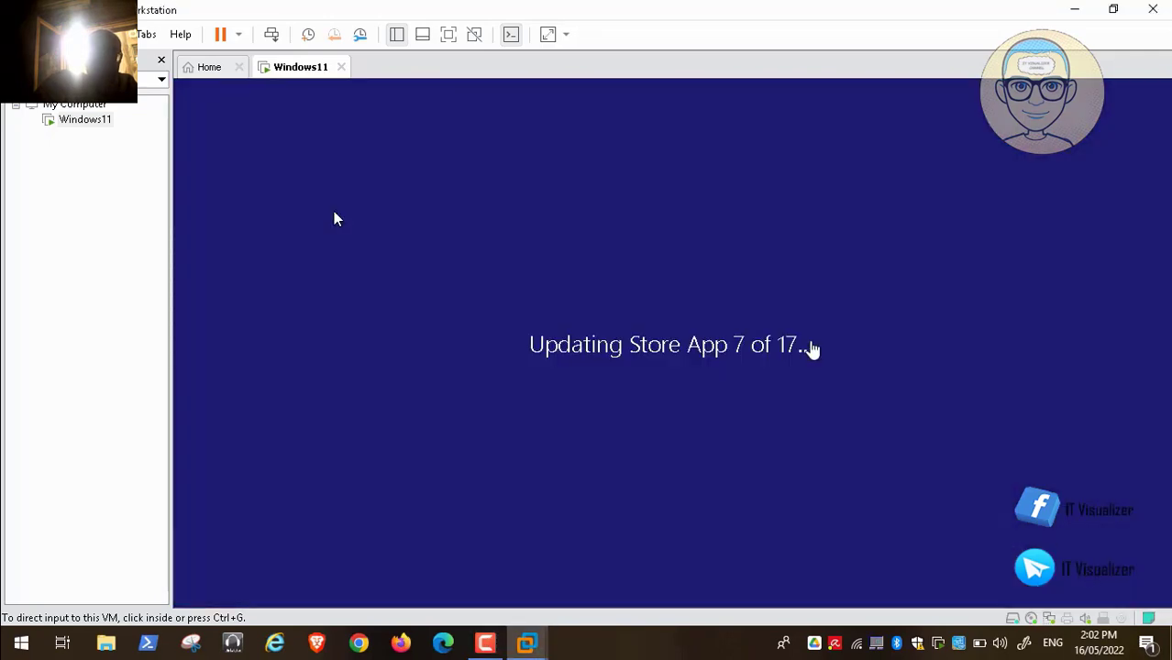
pyautogui.moveTo(31, 651)
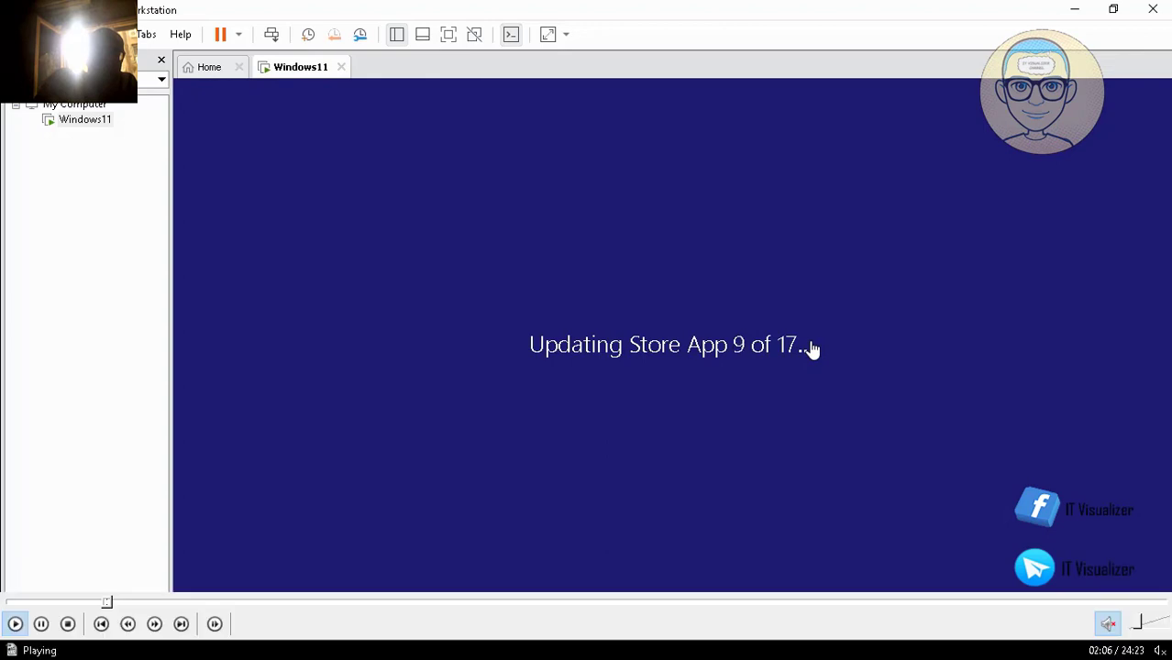
pyautogui.click(35, 631)
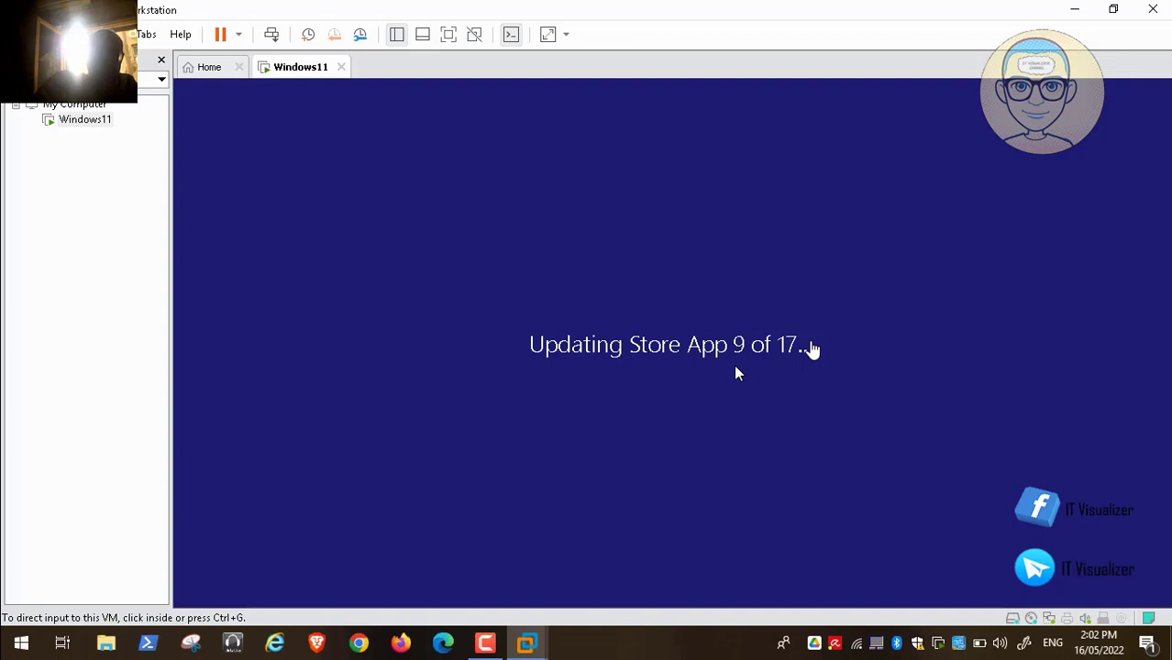
pyautogui.moveTo(539, 644)
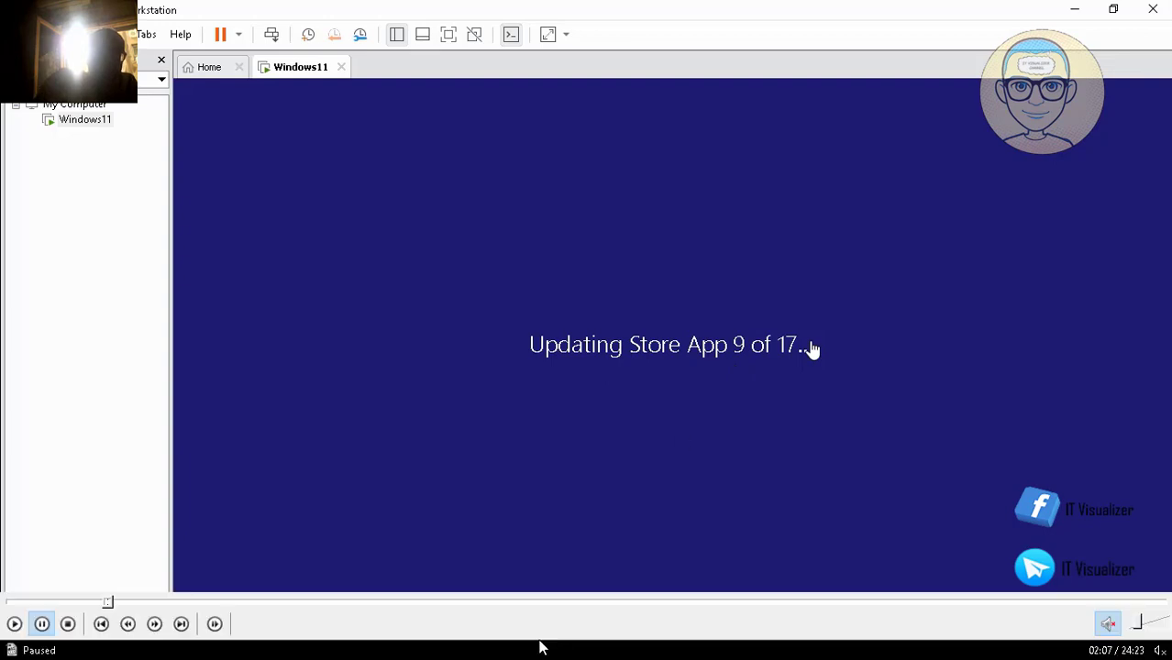
pyautogui.click(13, 625)
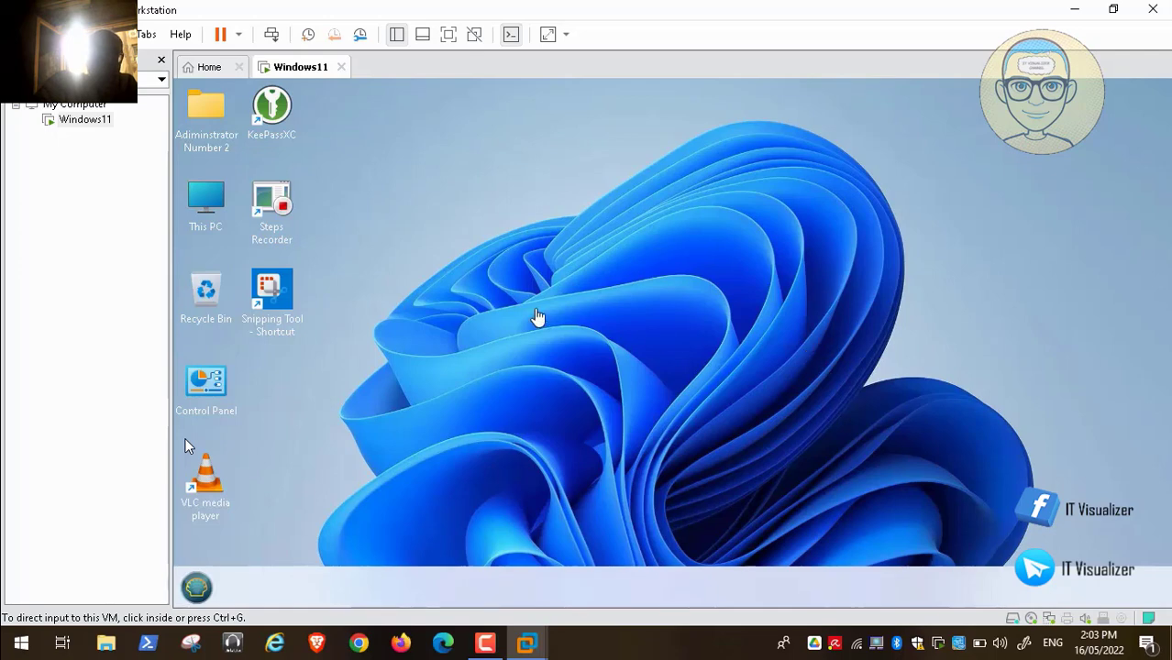
# - Open This PC in the guest and go to the Network locations
pyautogui.click(536, 319)
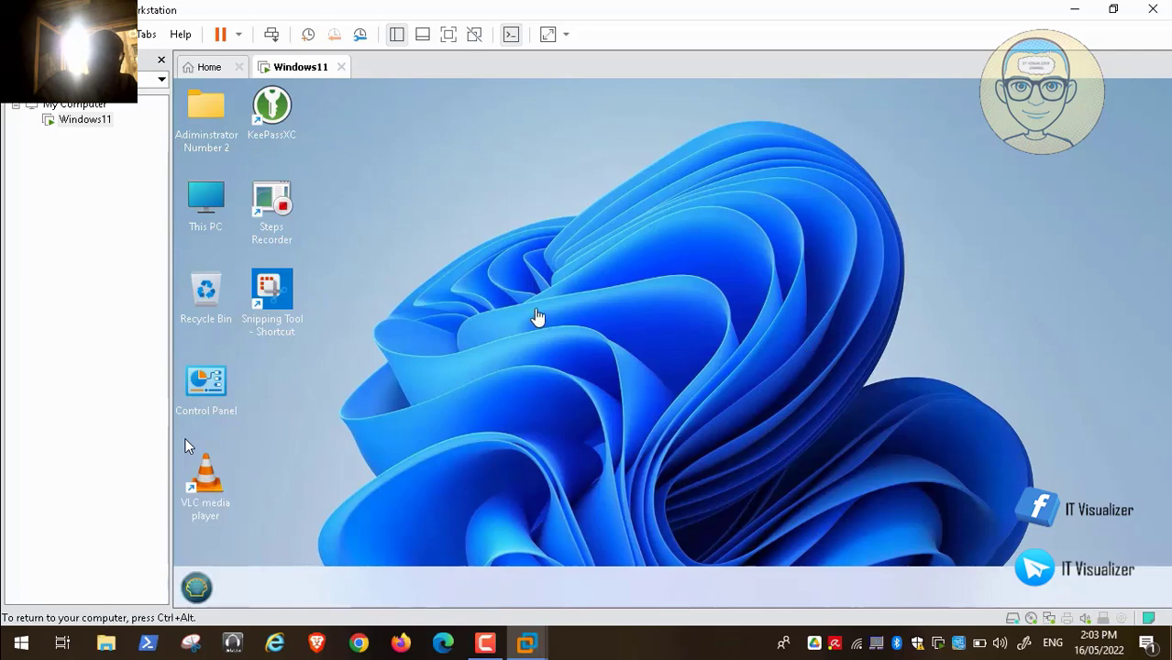
pyautogui.doubleClick(216, 211)
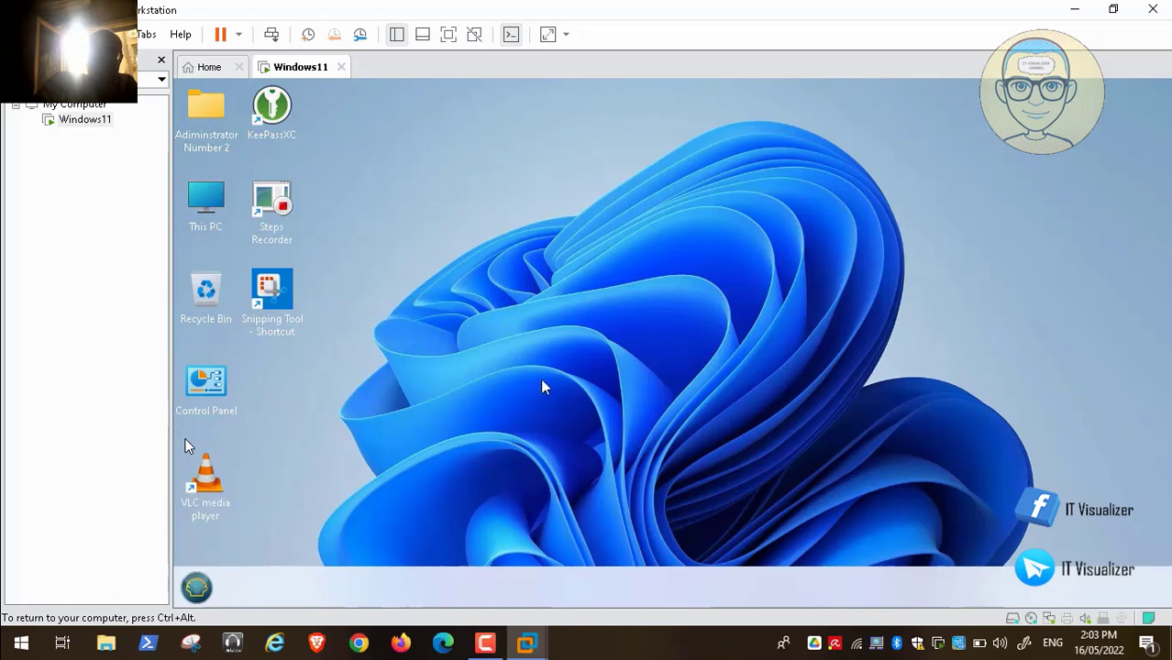
pyautogui.click(483, 649)
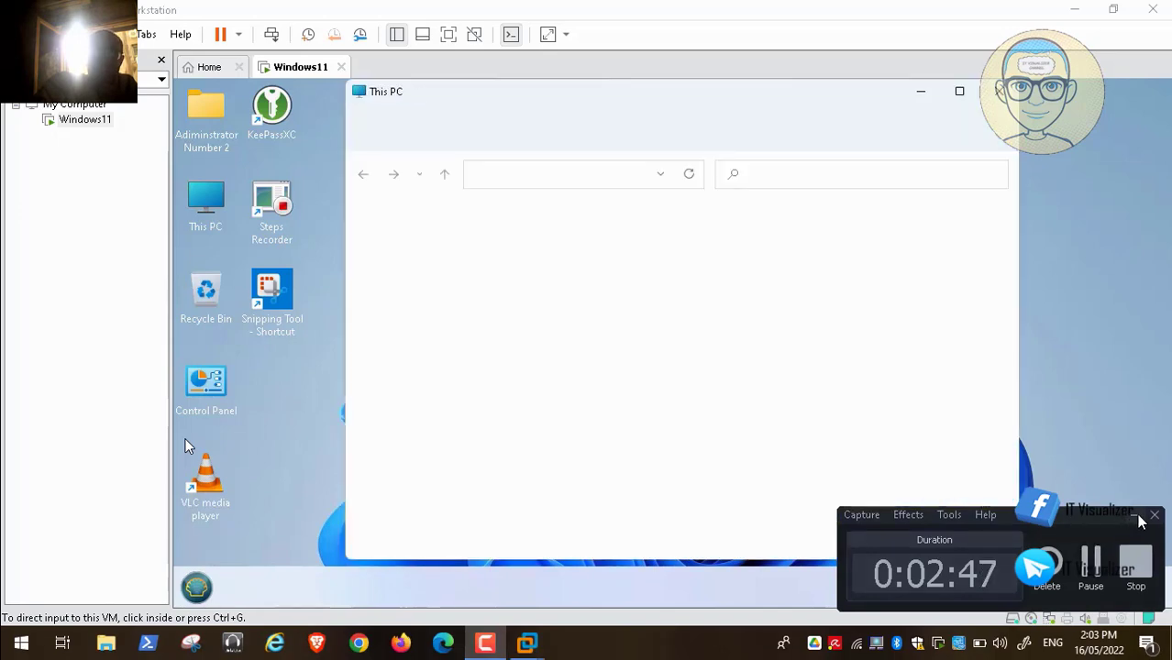
pyautogui.click(1135, 515)
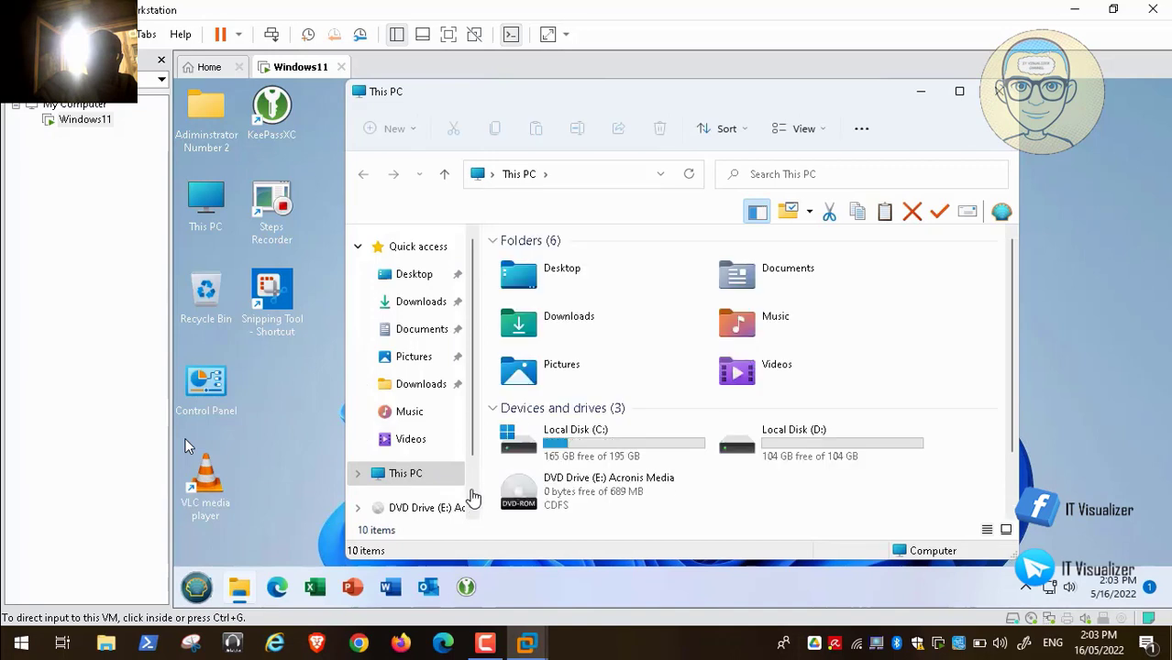
pyautogui.scroll(-2, 472, 495)
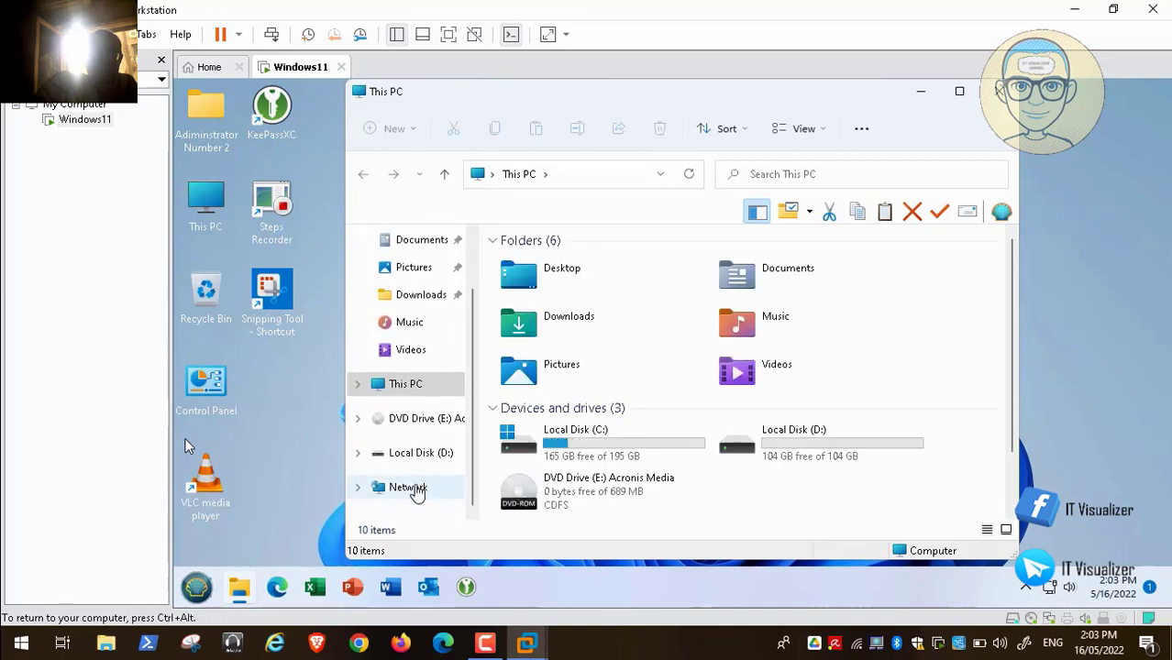
pyautogui.click(417, 491)
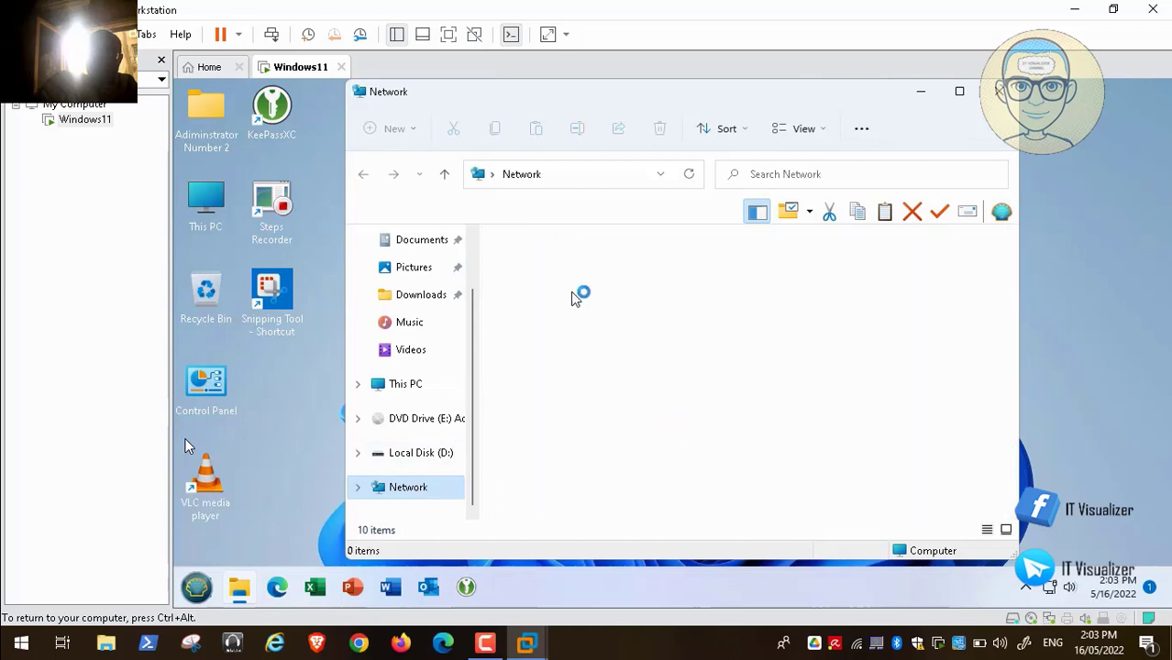
# - Open vmware-host's Shared Folders and then the Important CD Images folder
pyautogui.doubleClick(547, 279)
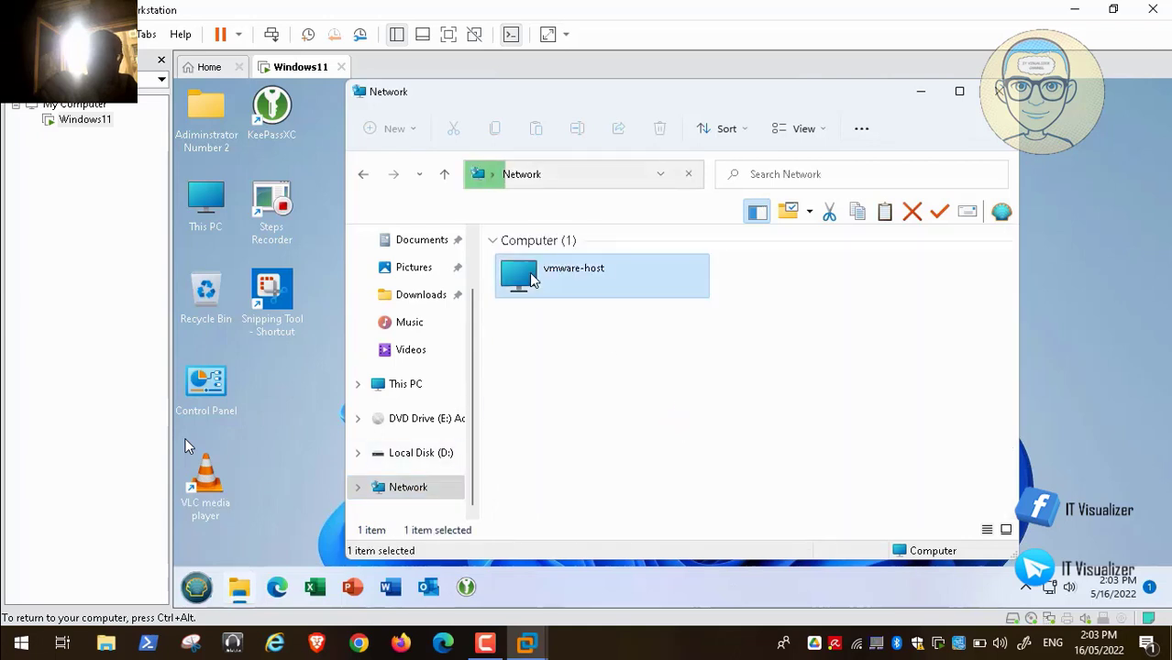
pyautogui.click(540, 258)
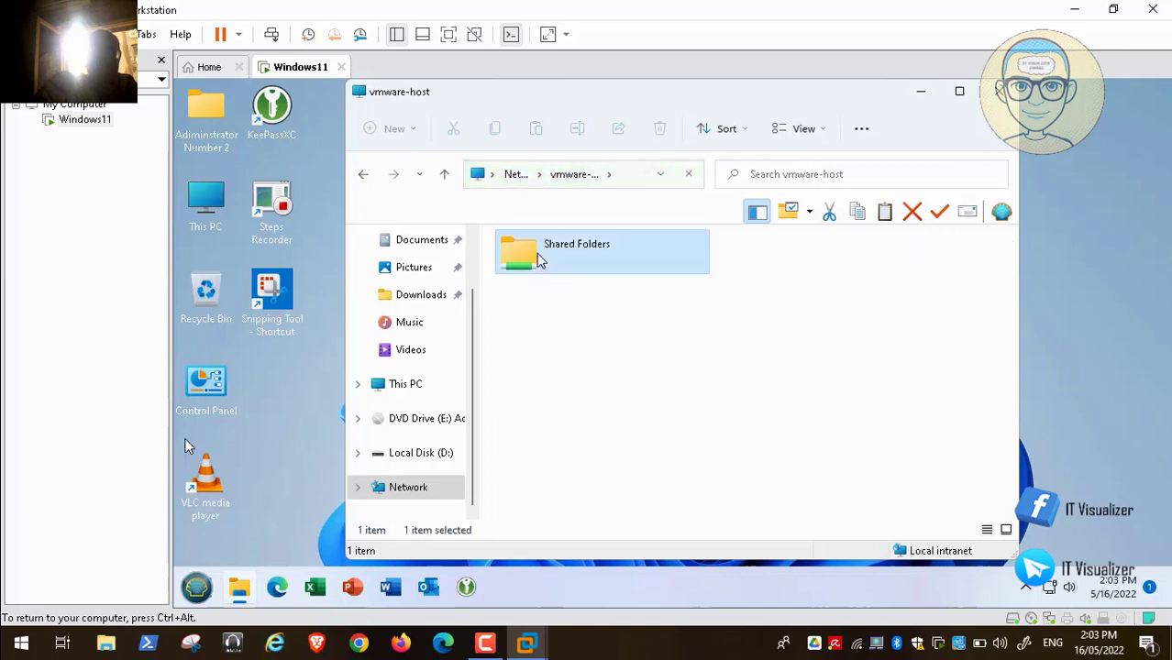
pyautogui.doubleClick(539, 258)
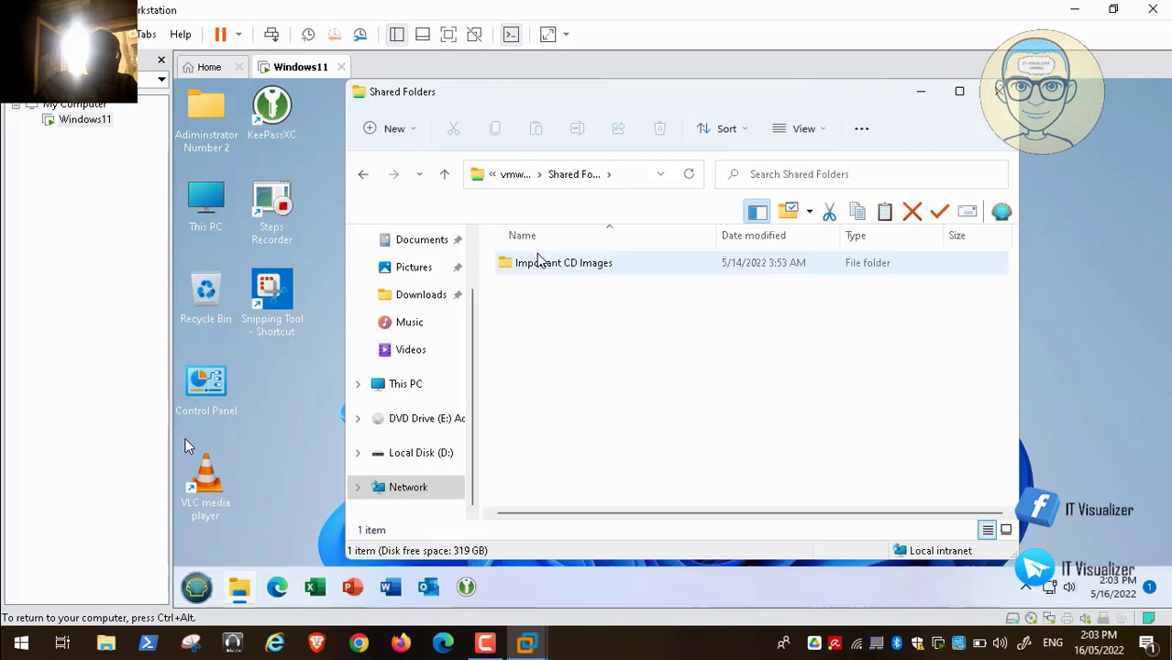
pyautogui.click(558, 264)
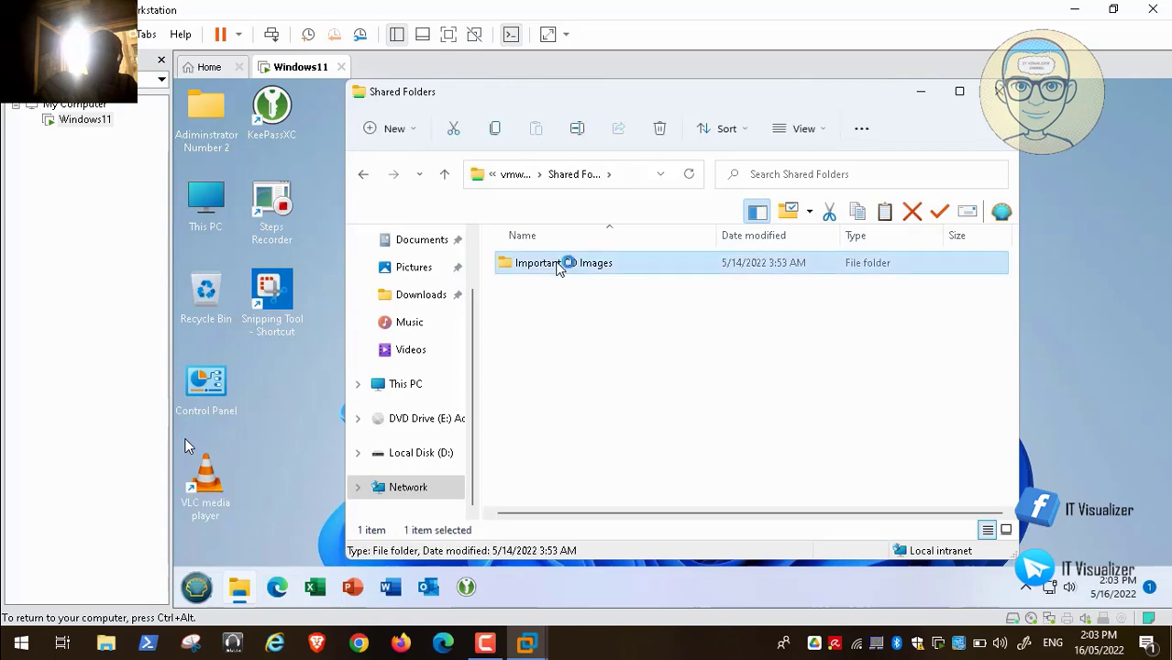
pyautogui.doubleClick(557, 264)
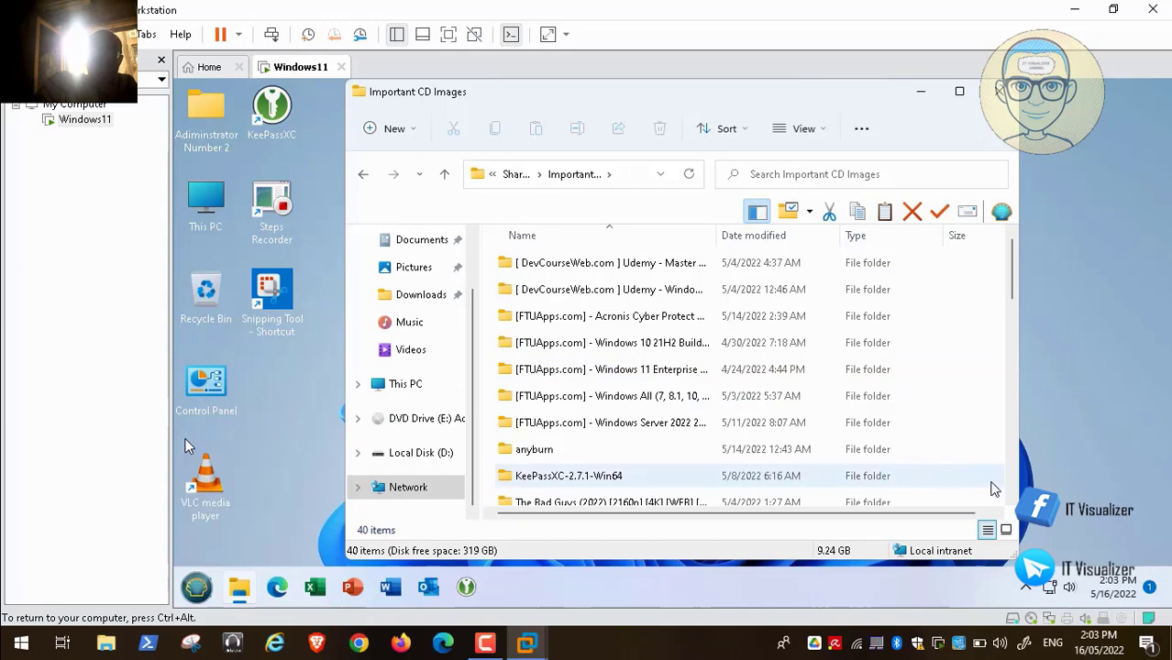
# - Scroll down Important CD Images and open the Windows11Custom folder
pyautogui.click(1012, 500)
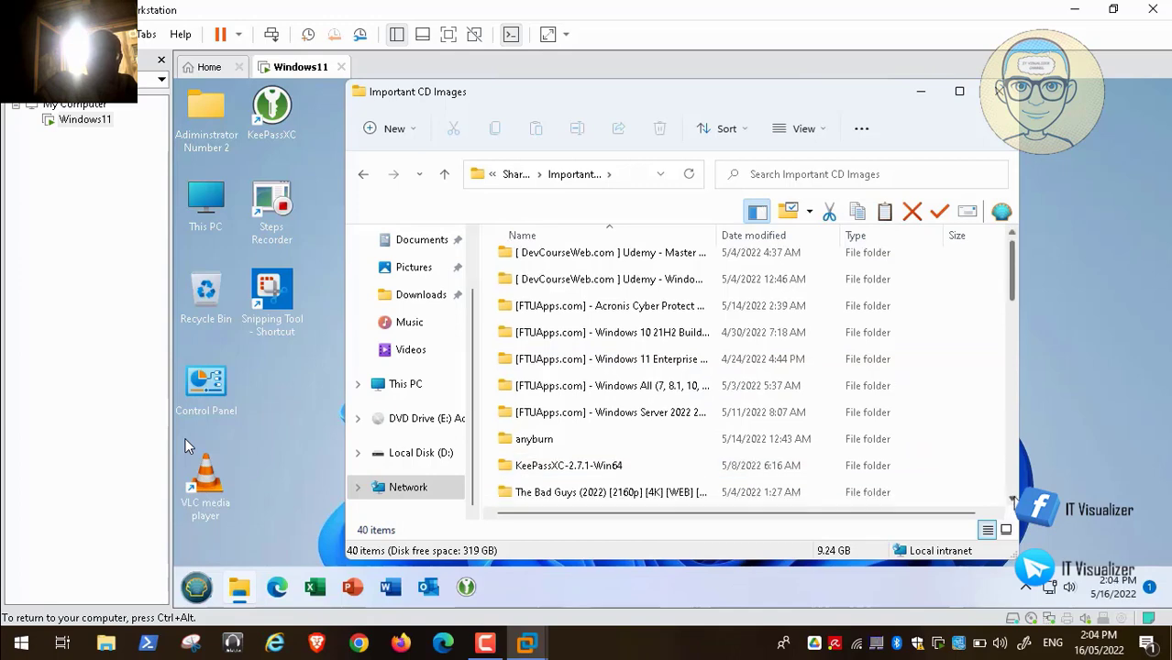
pyautogui.click(1012, 499)
pyautogui.click(1012, 500)
pyautogui.click(1012, 499)
pyautogui.click(1012, 500)
pyautogui.click(1012, 500)
pyautogui.click(1012, 499)
pyautogui.click(1012, 499)
pyautogui.click(1013, 500)
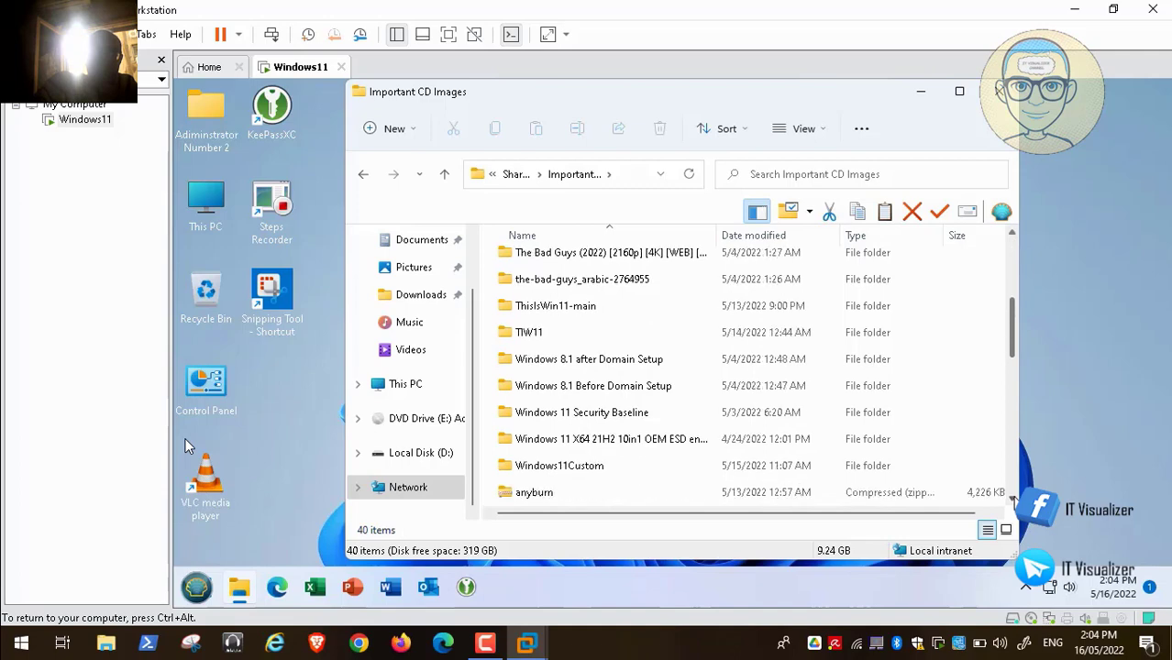
pyautogui.click(1012, 500)
pyautogui.click(1013, 500)
pyautogui.click(1012, 500)
pyautogui.click(562, 389)
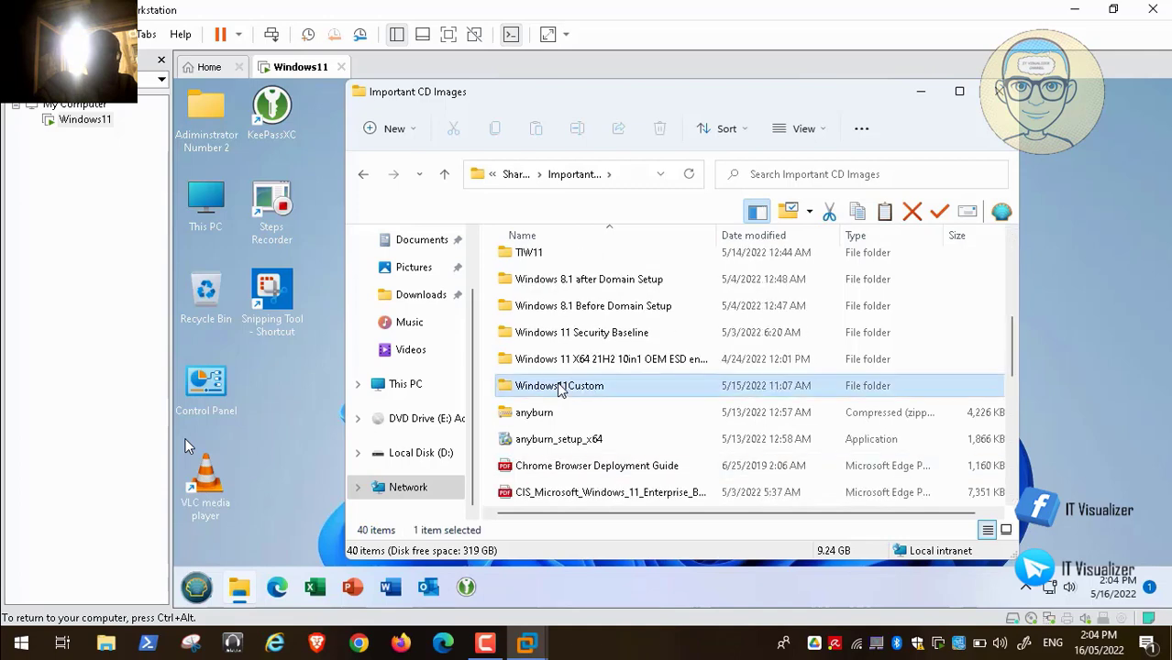
pyautogui.doubleClick(561, 389)
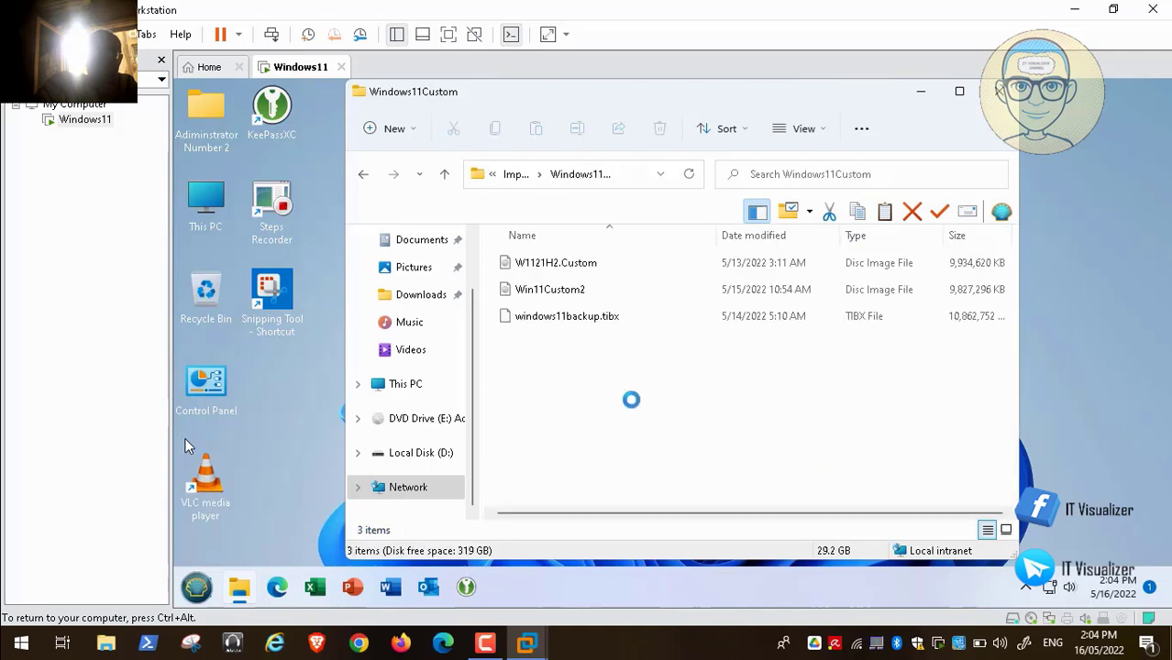
# - Copy windows11backup.tibx and paste it into Local Disk (D:)
pyautogui.rightClick(545, 321)
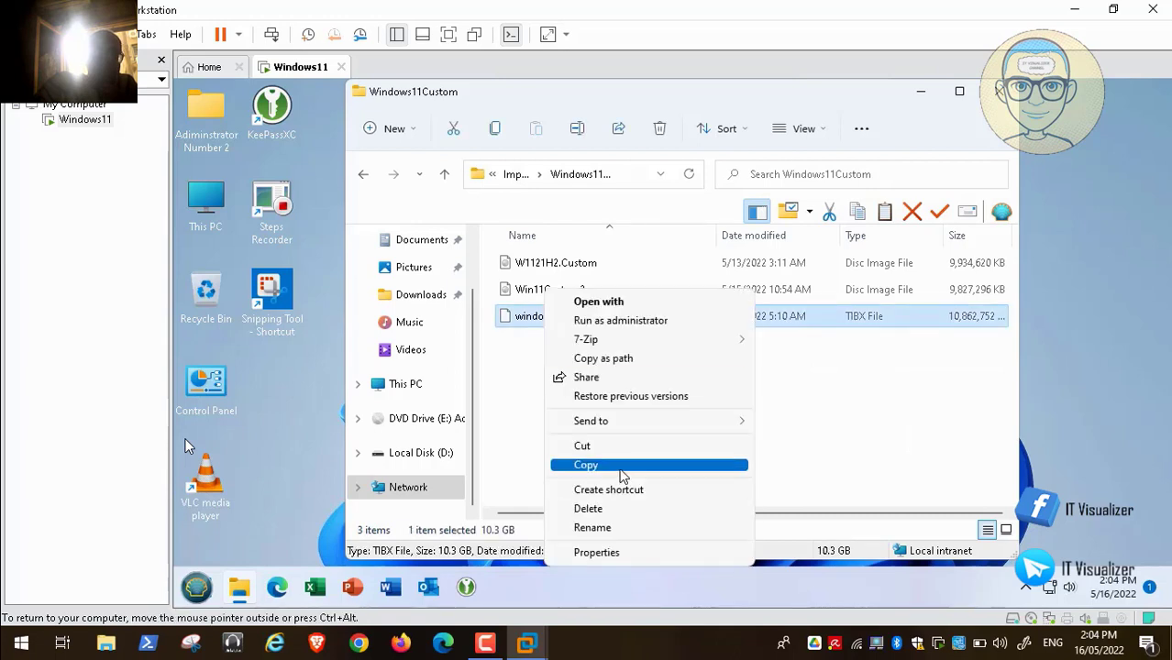
pyautogui.click(621, 466)
pyautogui.click(438, 456)
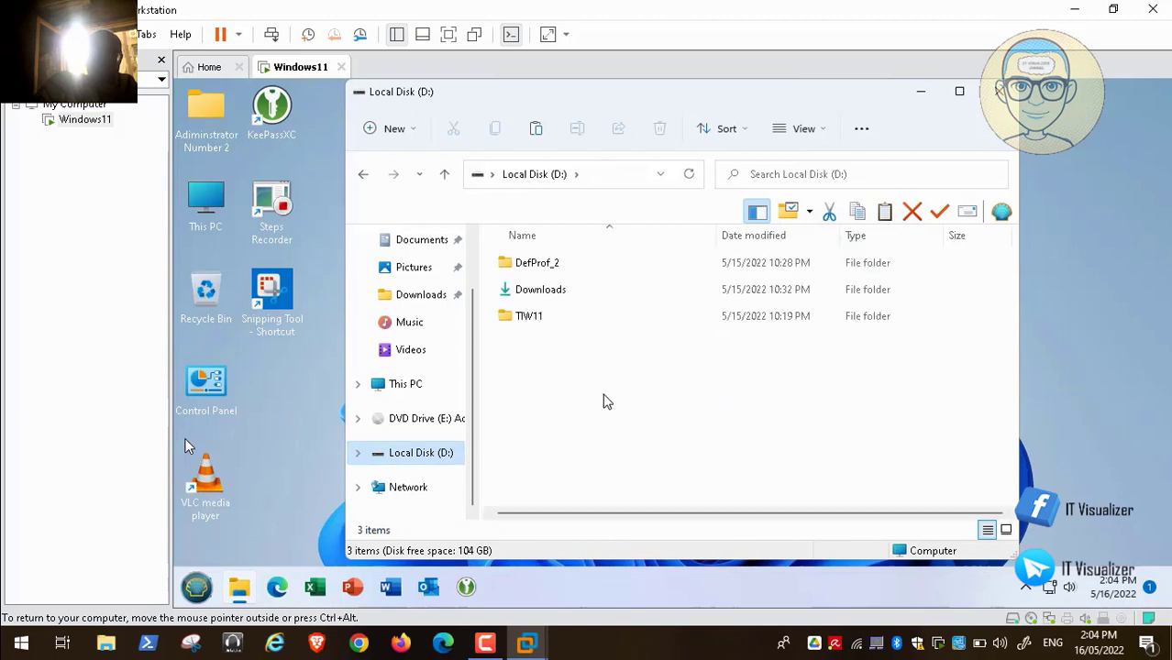
pyautogui.rightClick(607, 396)
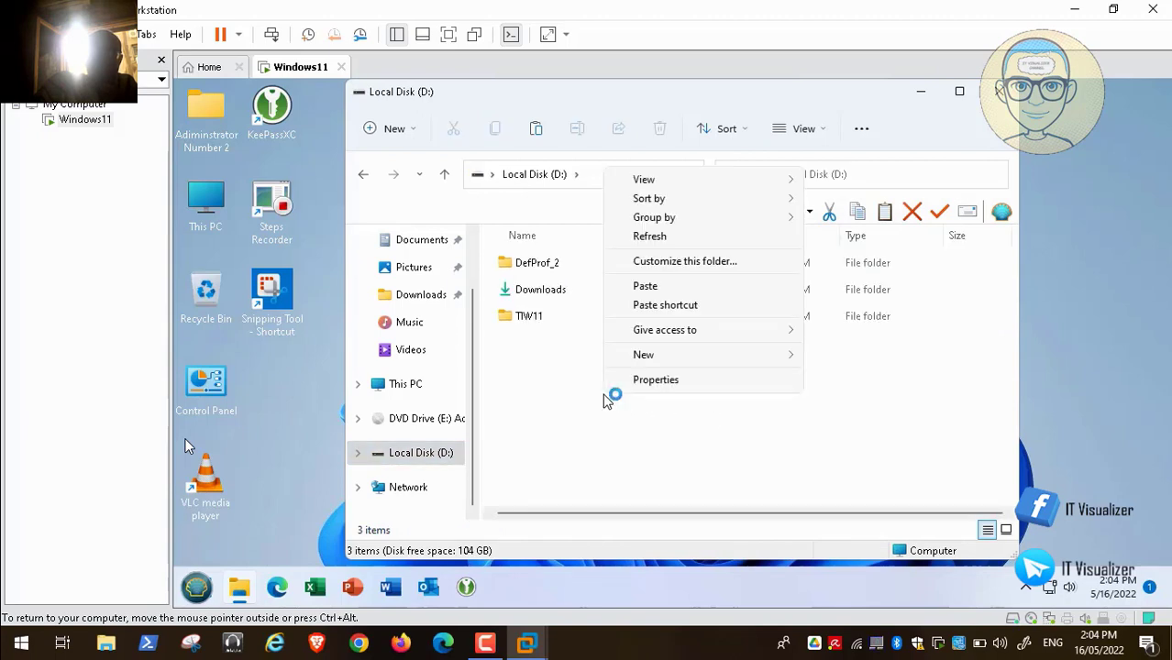
pyautogui.click(654, 288)
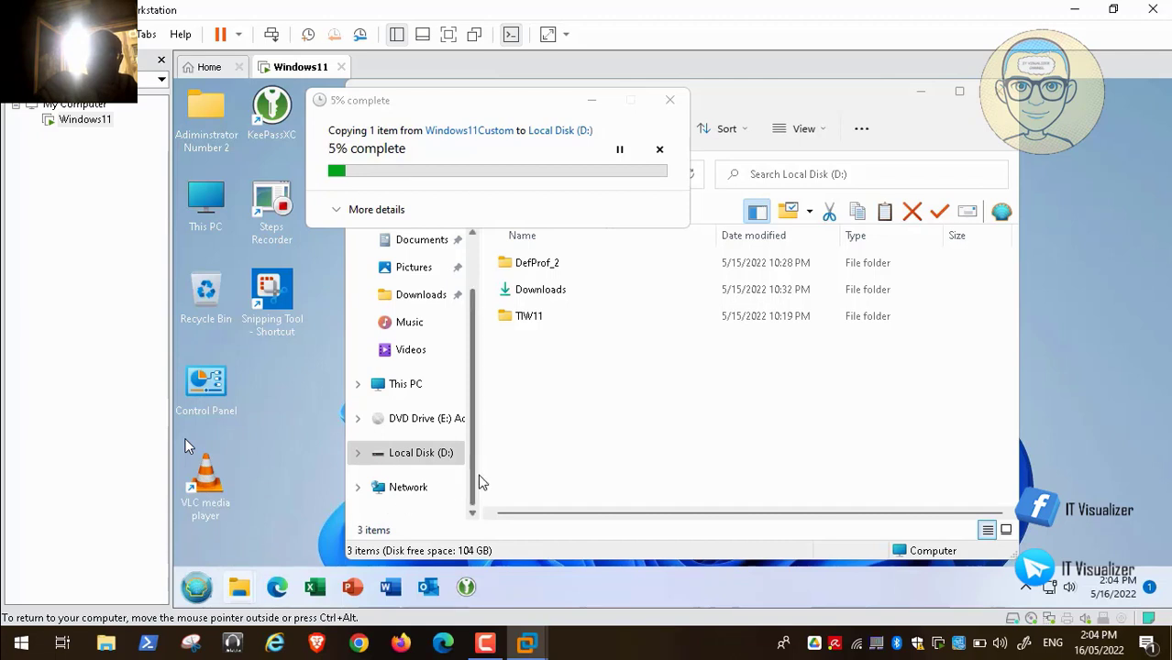
# - Launch Command Prompt from Windows System in the Start menu's All programs list, then close it
pyautogui.click(491, 648)
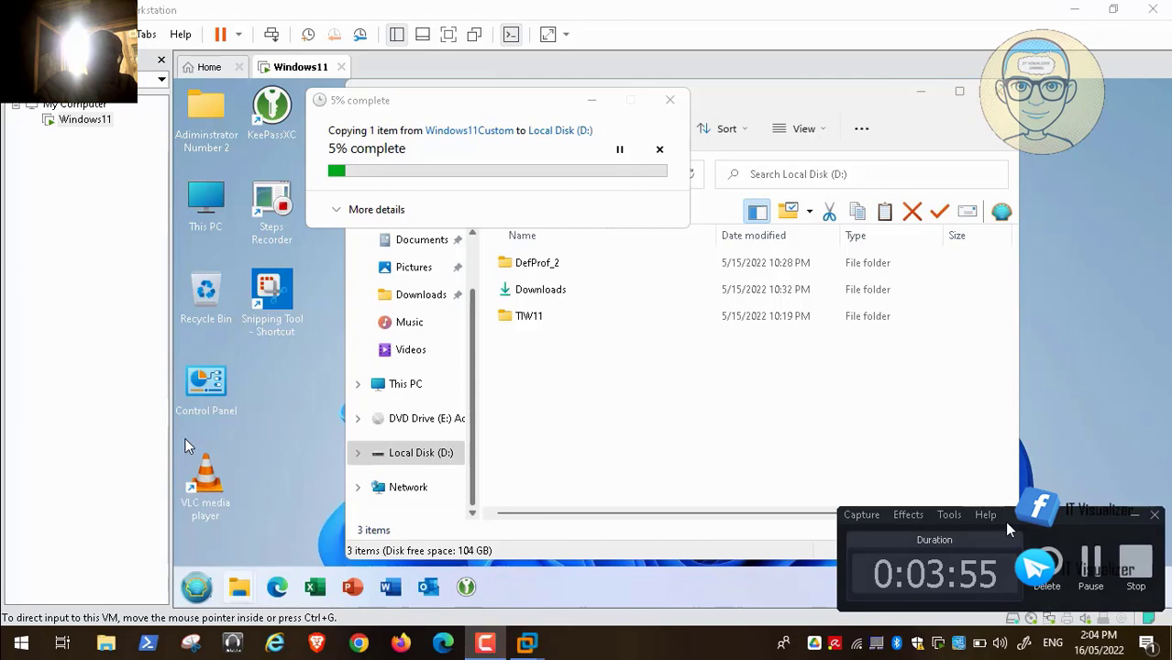
pyautogui.press('super')
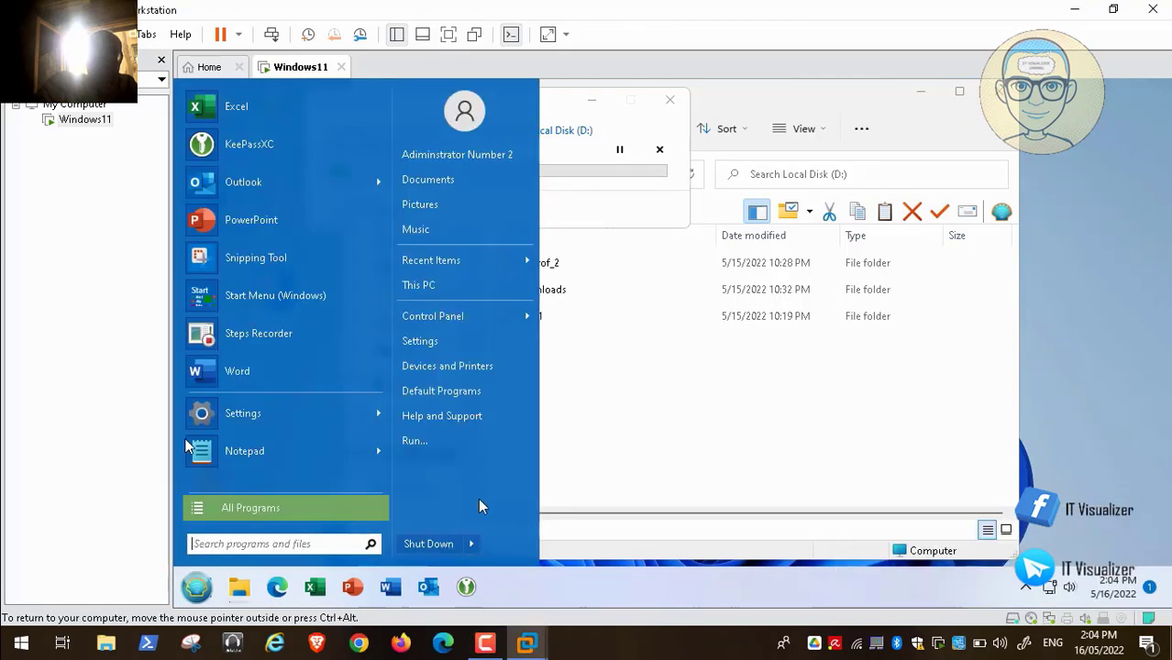
pyautogui.click(290, 508)
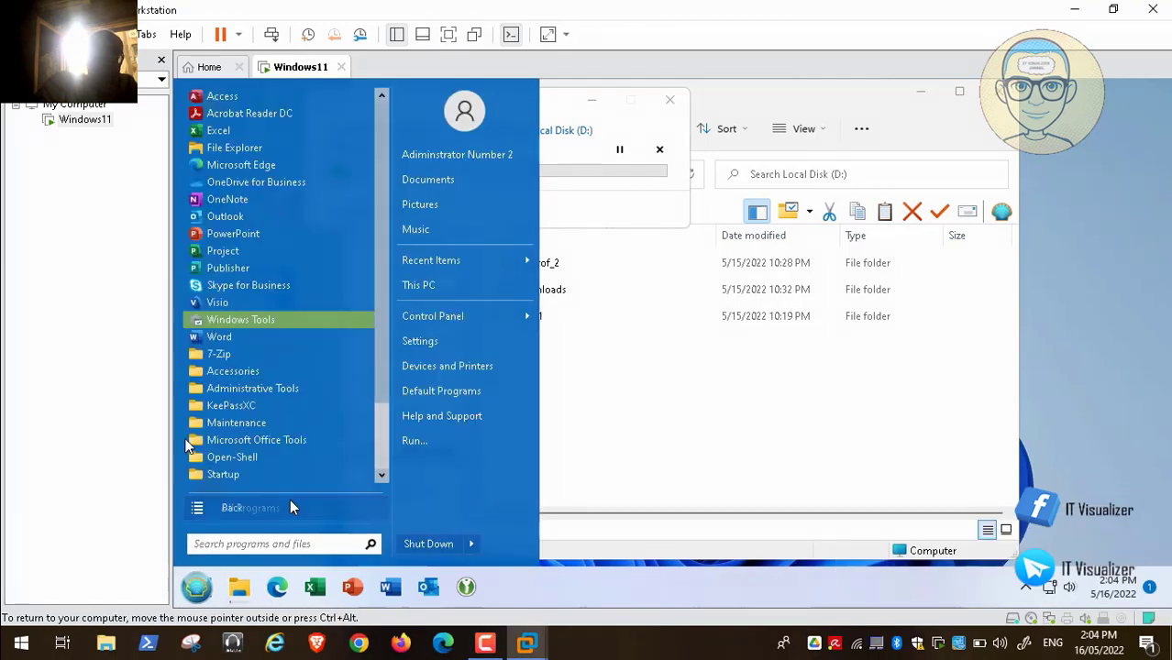
pyautogui.scroll(-1, 382, 455)
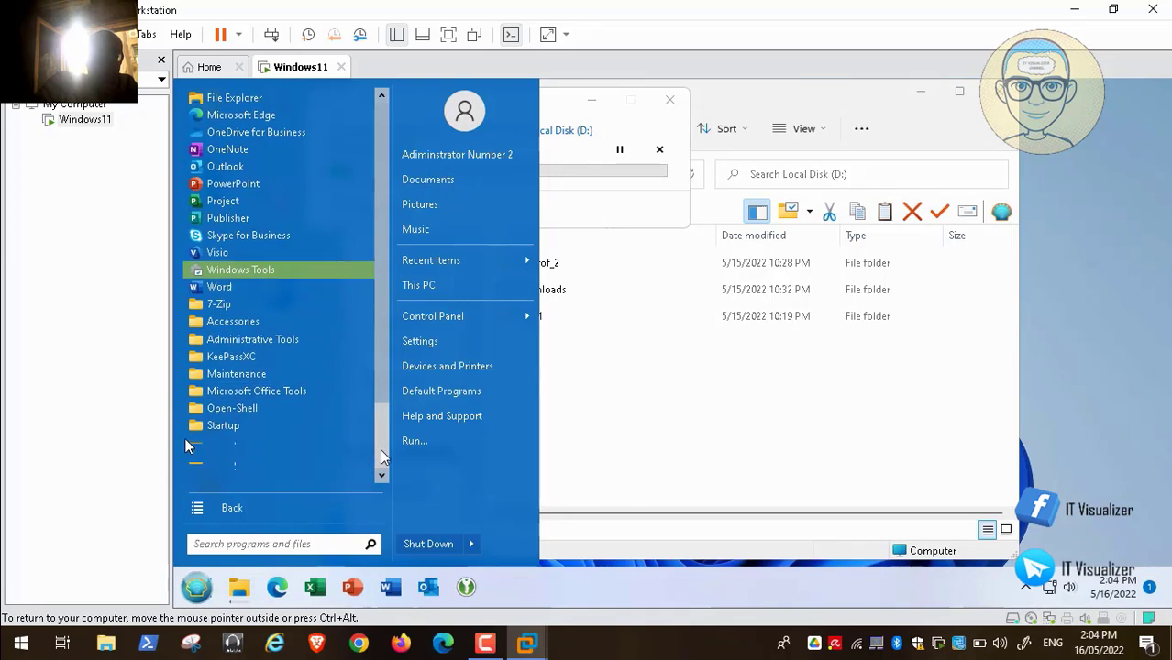
pyautogui.scroll(-1, 382, 455)
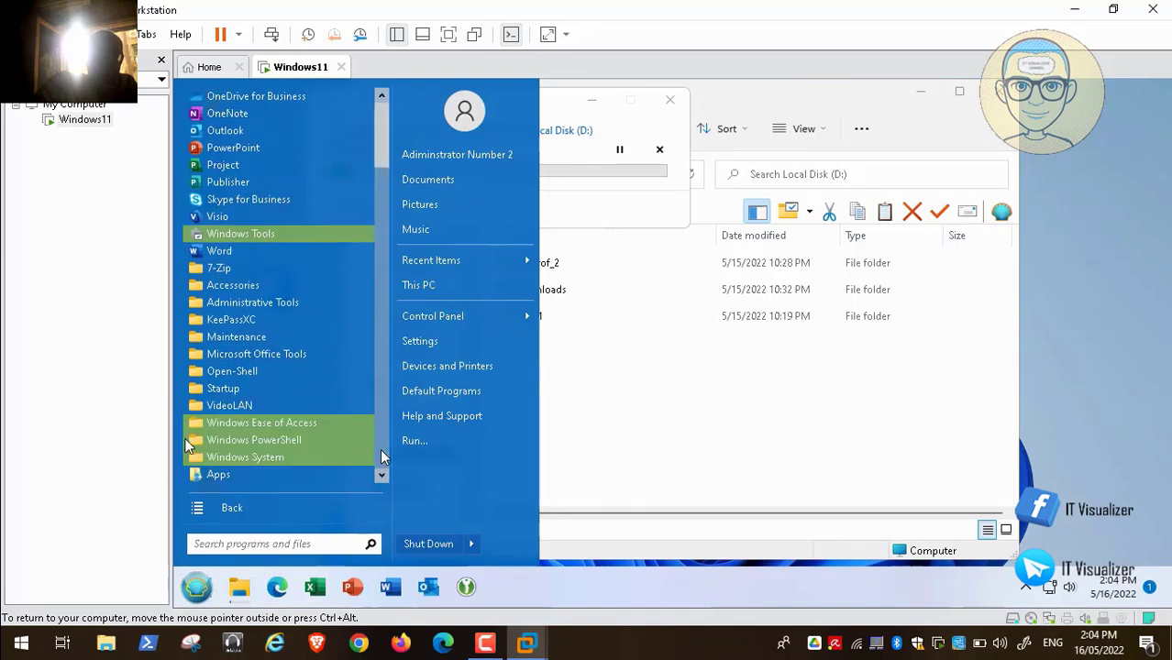
pyautogui.click(284, 463)
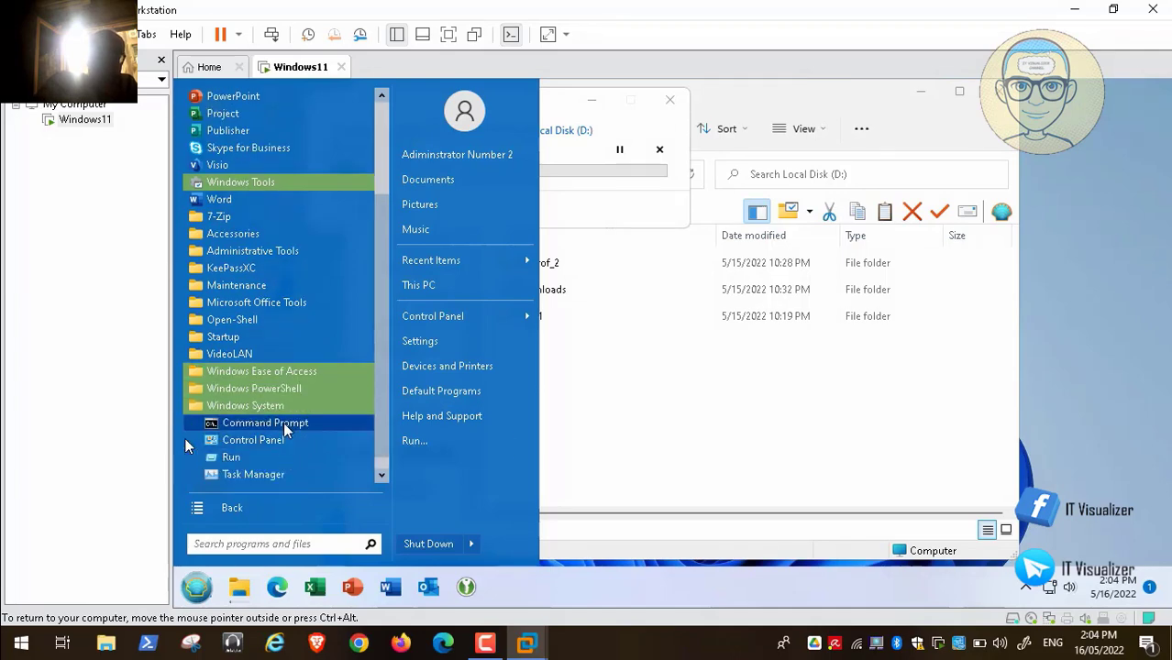
pyautogui.click(284, 425)
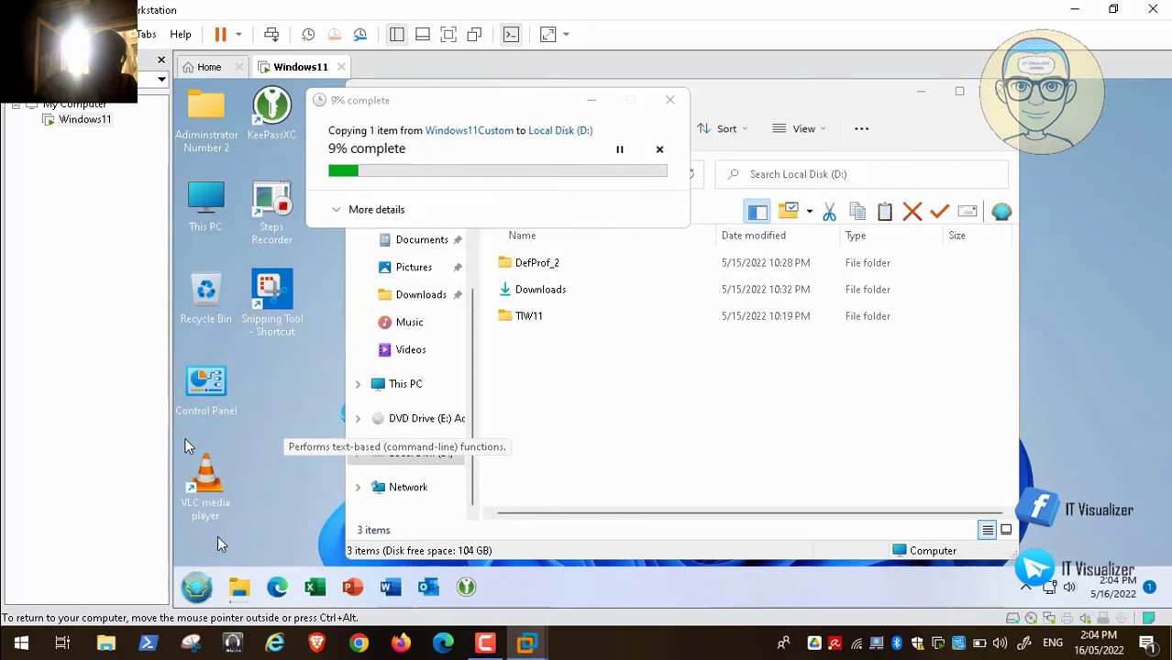
pyautogui.click(195, 588)
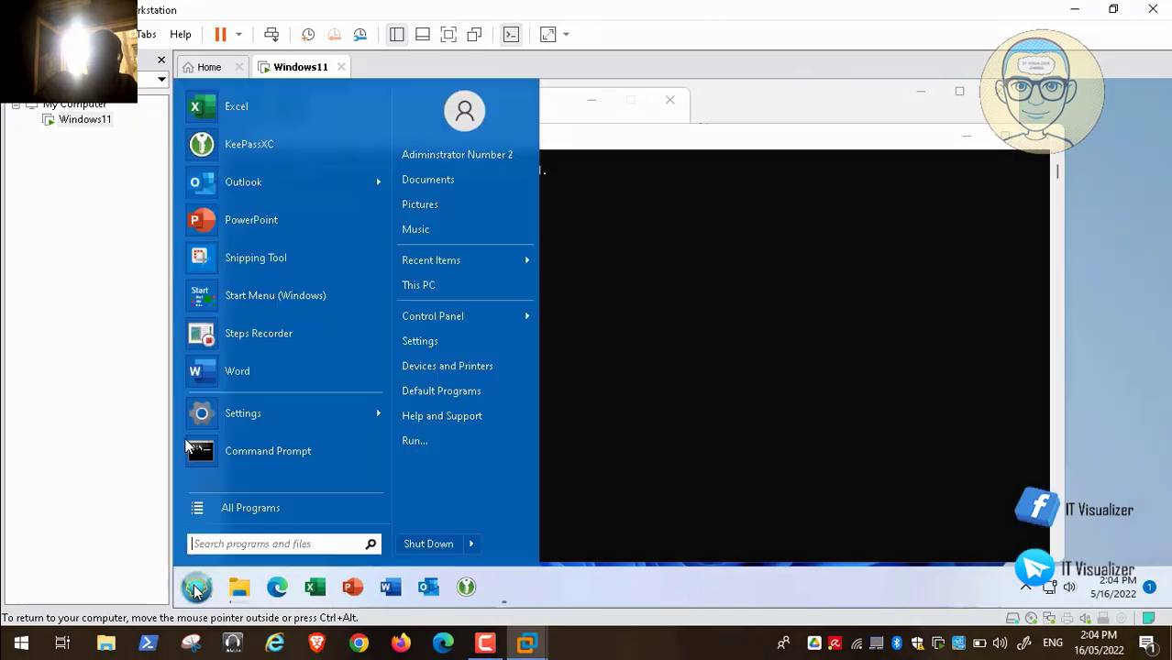
pyautogui.click(1042, 140)
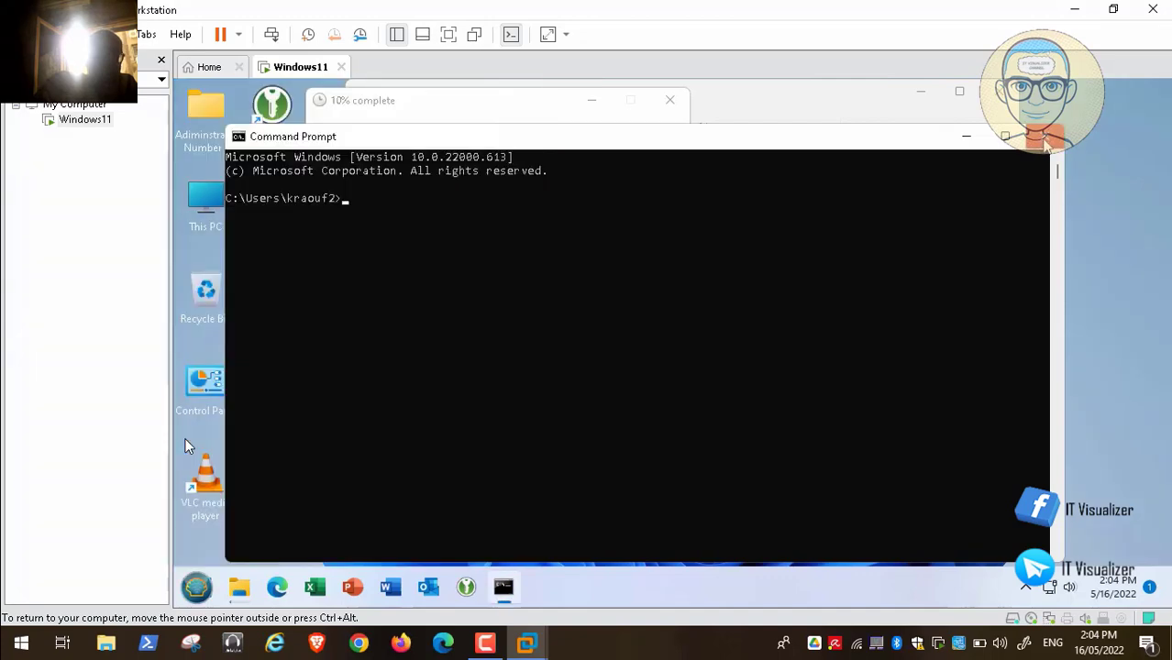
pyautogui.click(1042, 140)
# - Expand Apps in the All programs list and open Windows Tools
pyautogui.click(196, 589)
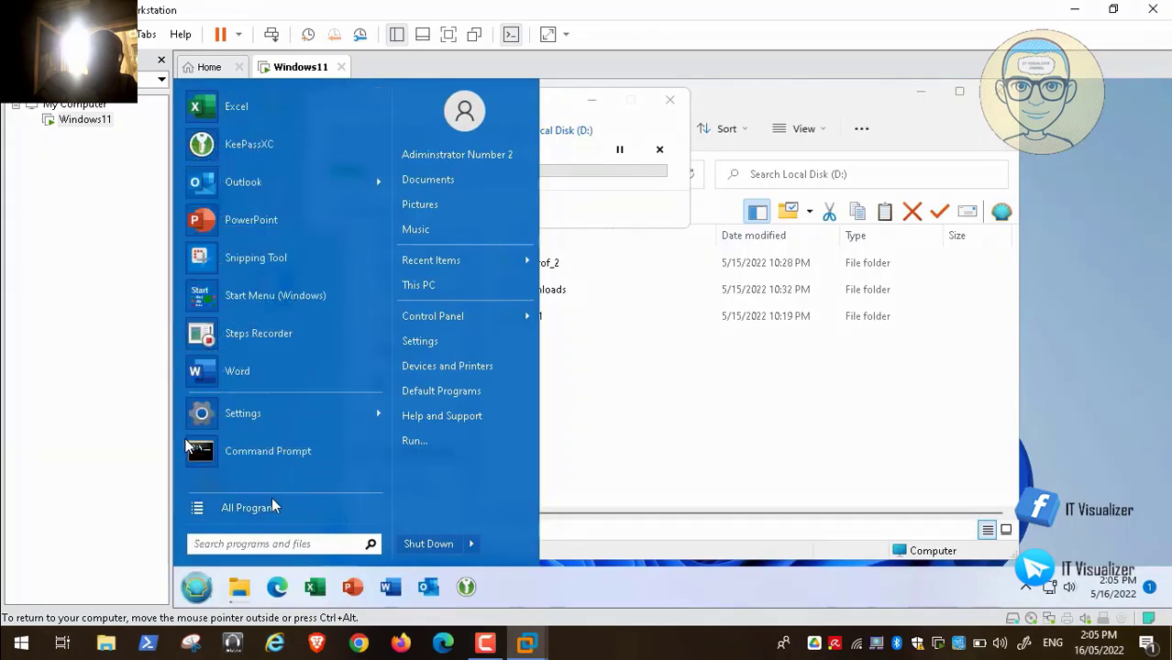
pyautogui.click(272, 499)
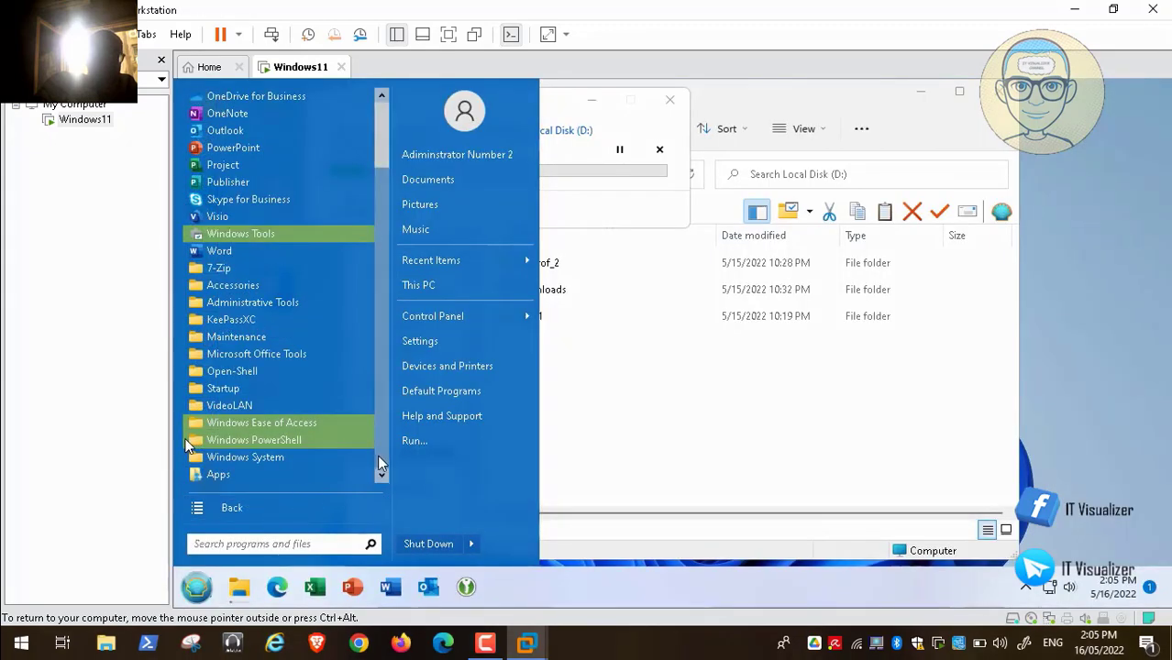
pyautogui.click(262, 472)
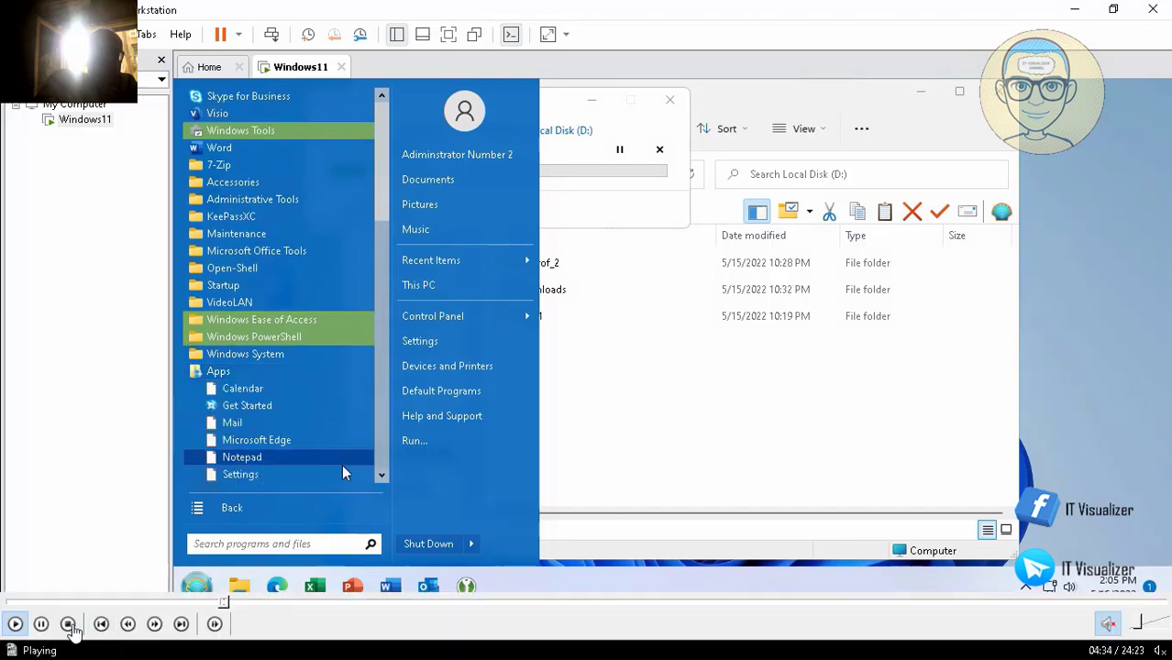
pyautogui.click(39, 626)
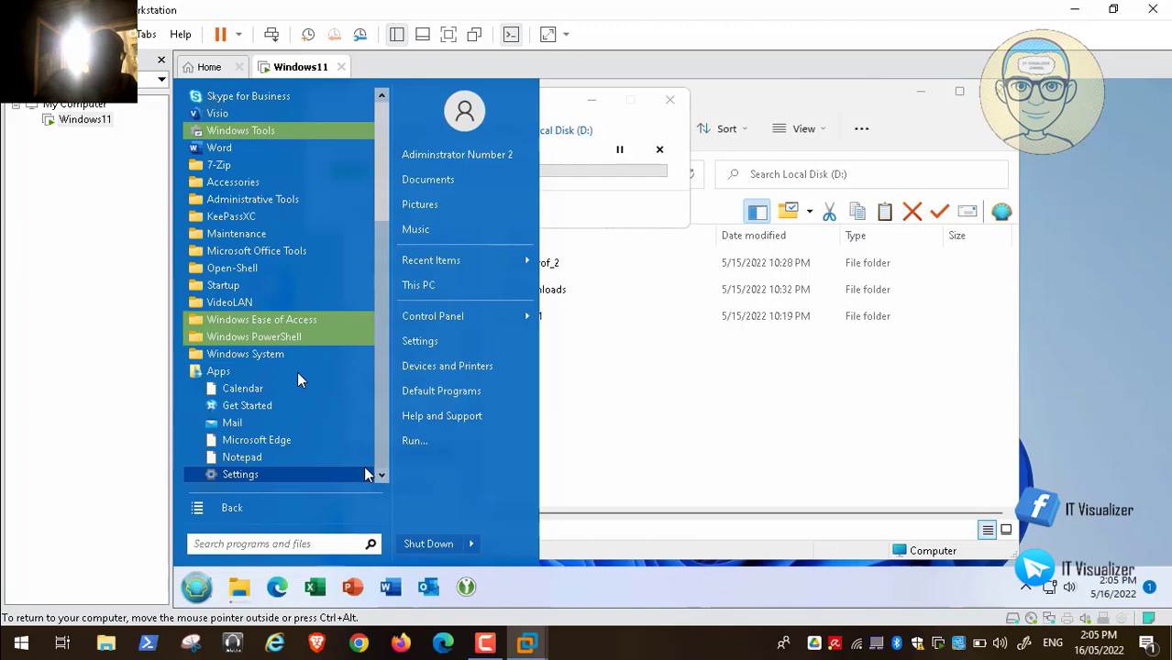
pyautogui.moveTo(151, 625)
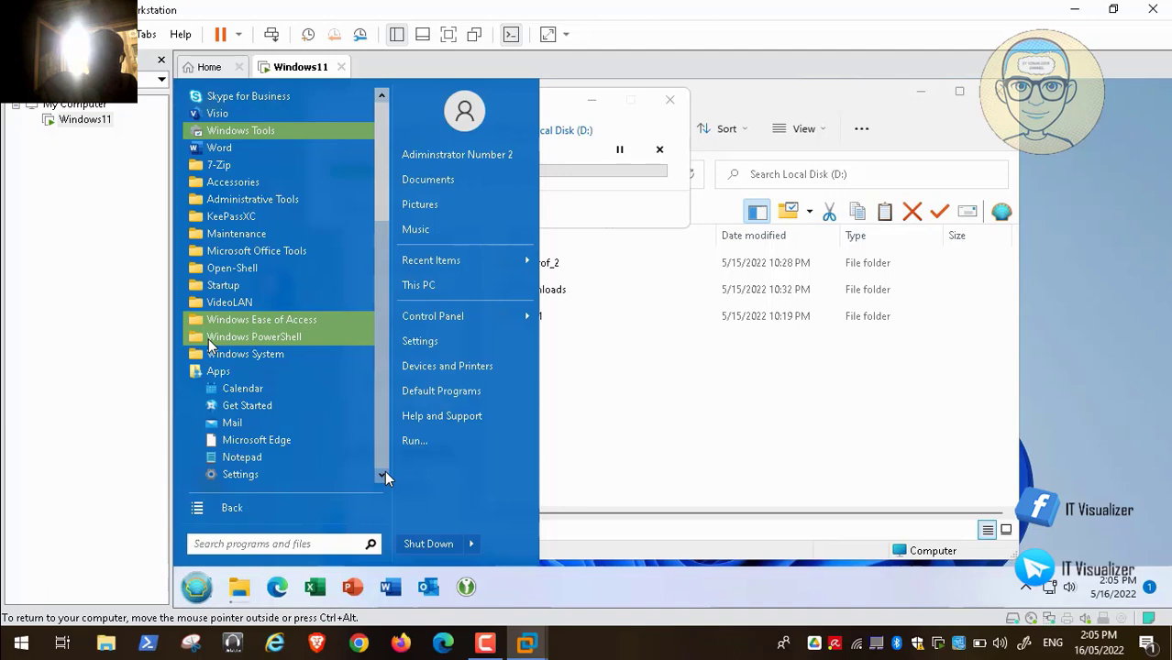
pyautogui.click(264, 130)
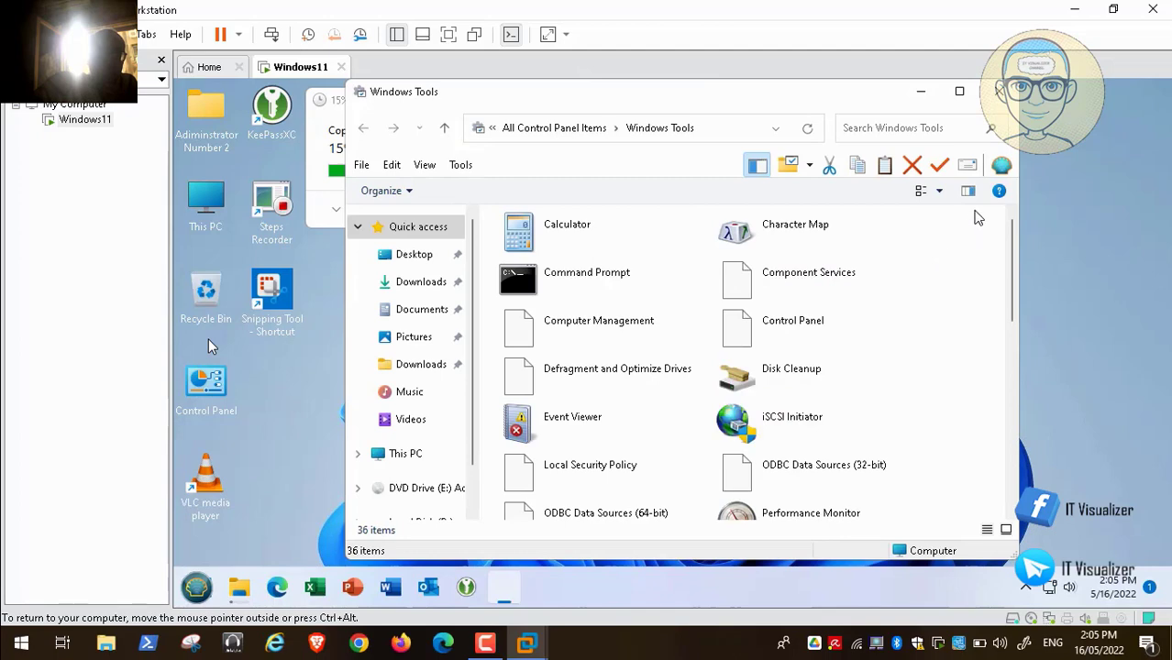
# - Close the Windows Tools and Local Disk (D:) windows, leaving the empty desktop
pyautogui.click(1000, 96)
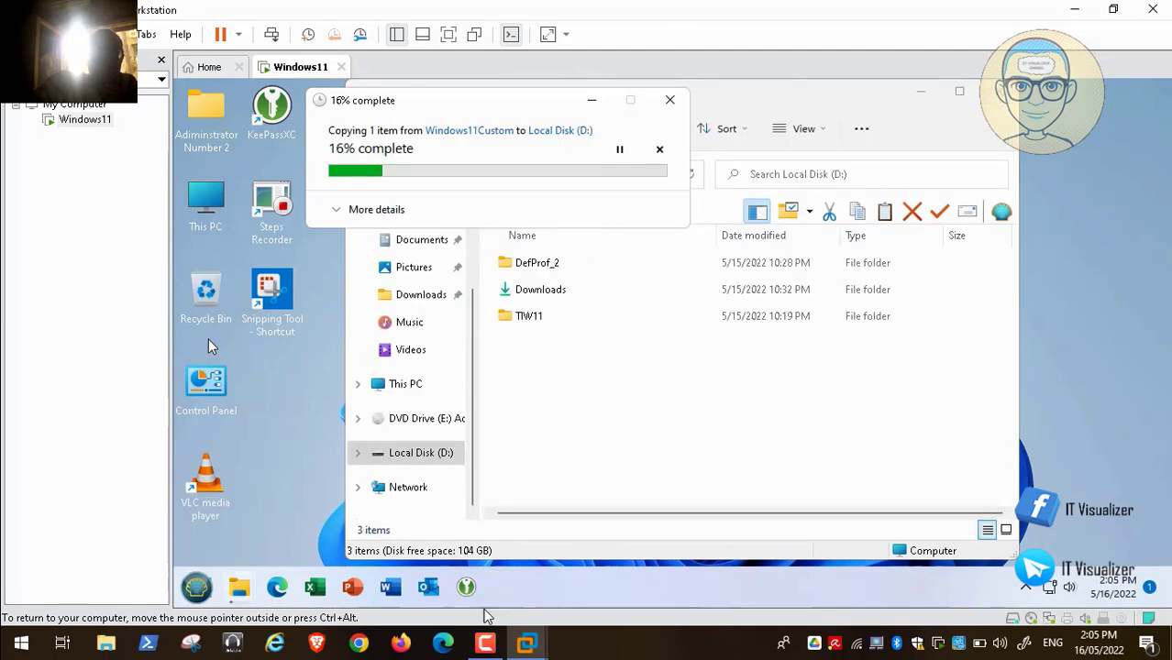
pyautogui.click(485, 643)
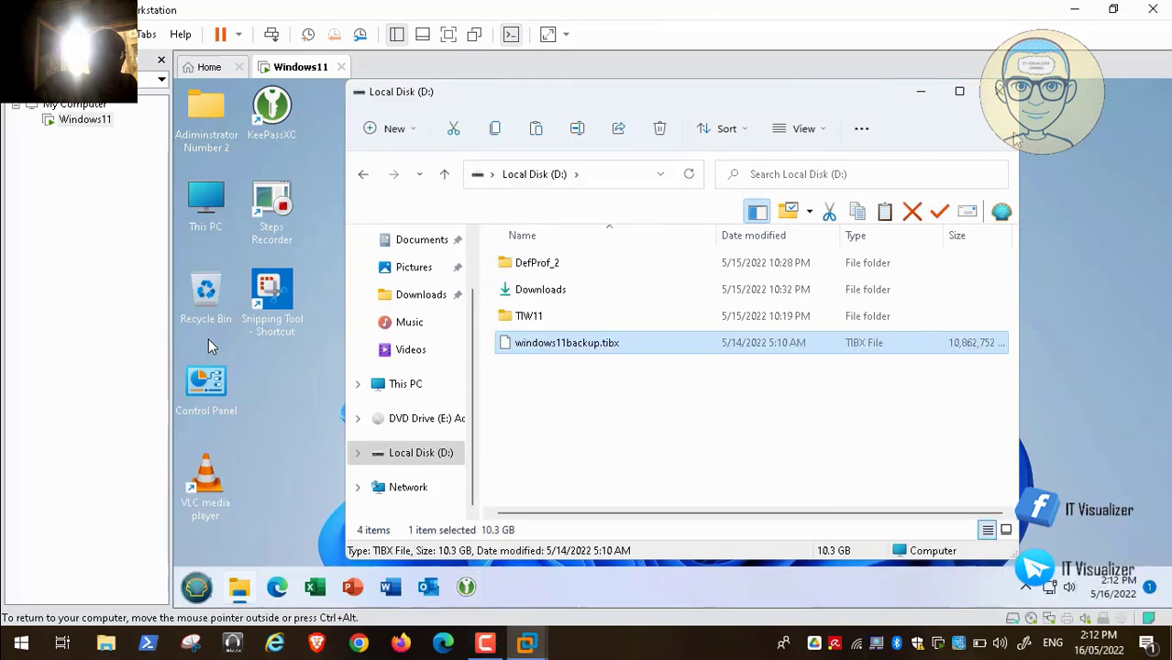
pyautogui.click(1000, 92)
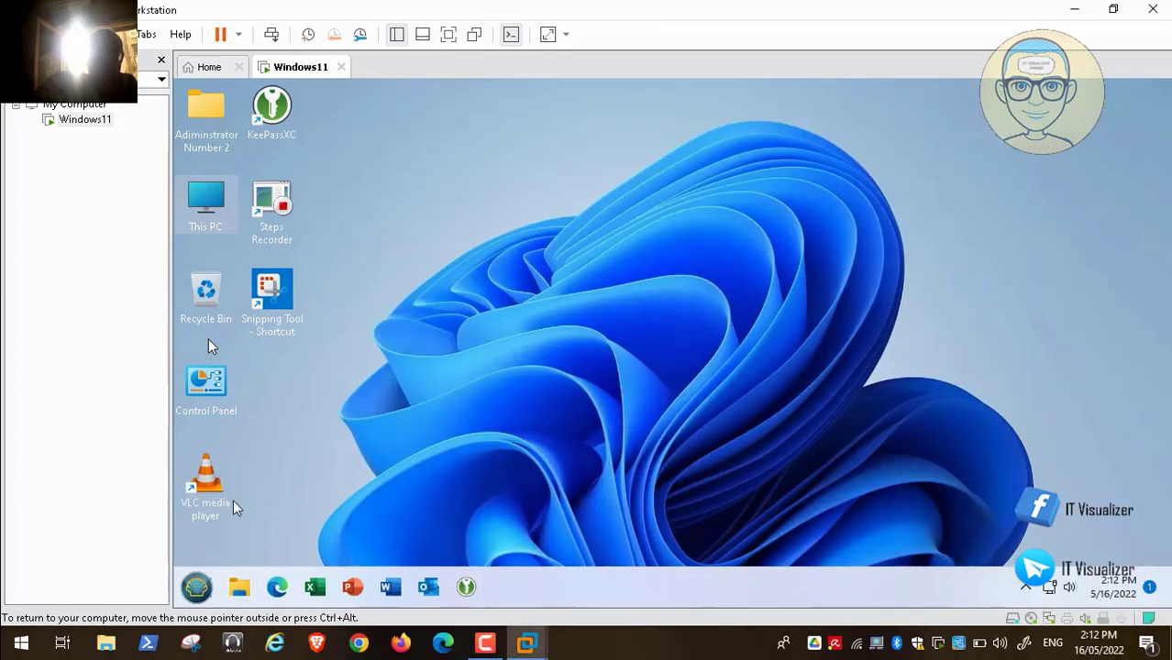
# - Open Windows Settings from the guest's Start menu and maximize it
pyautogui.click(195, 588)
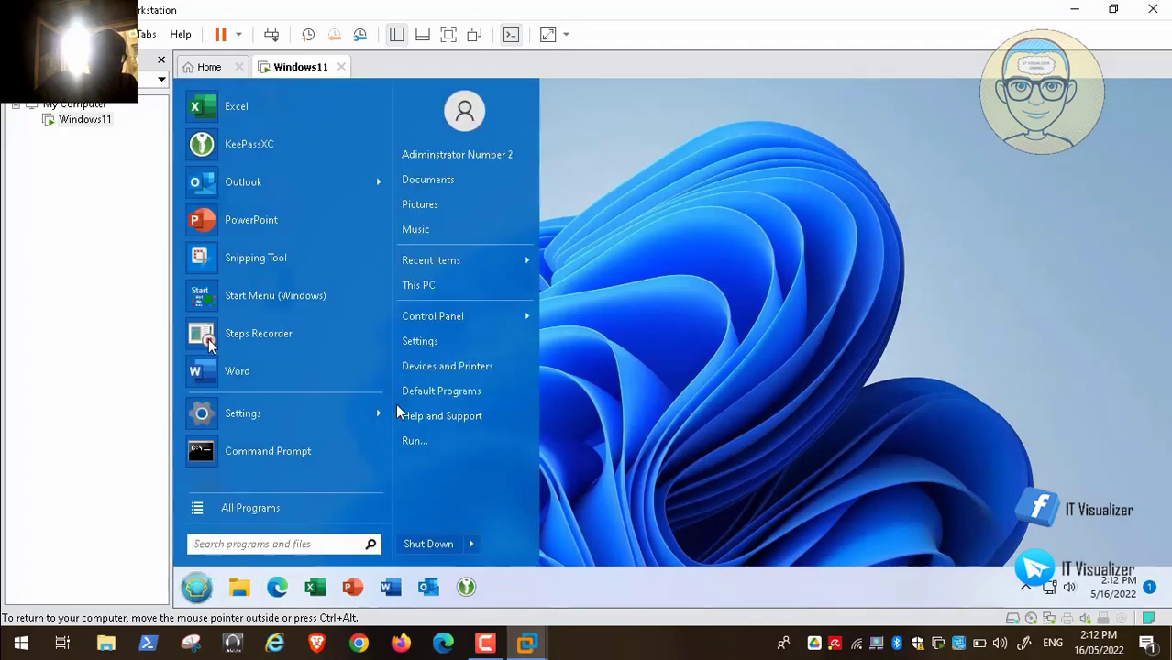
pyautogui.click(445, 342)
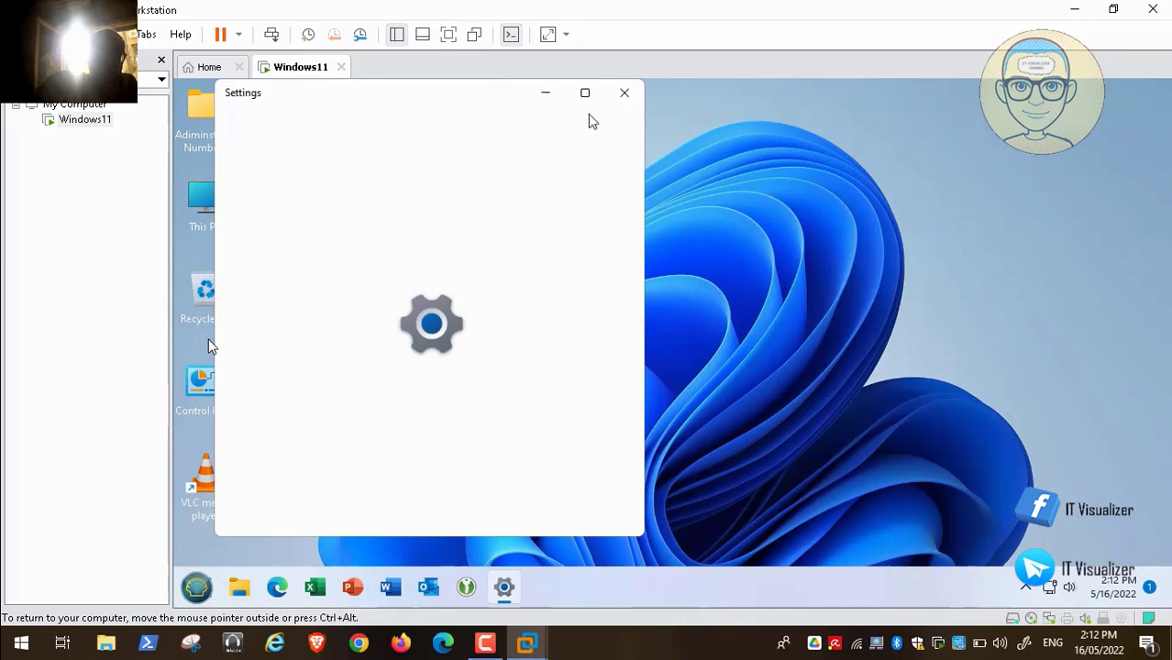
pyautogui.click(585, 92)
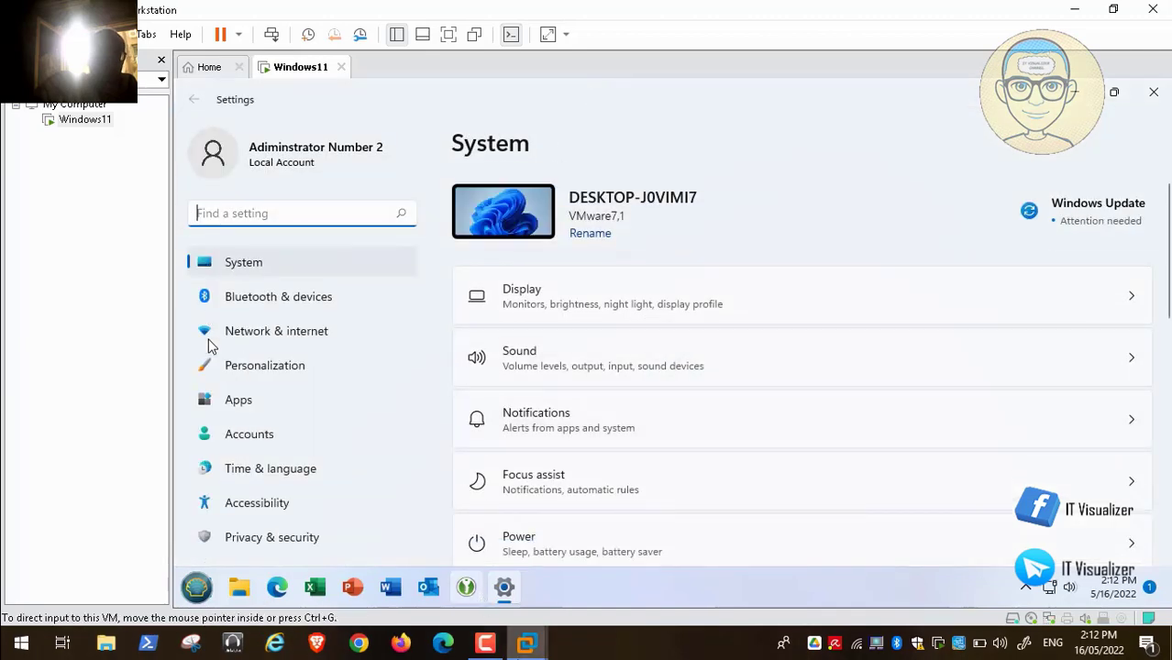
# - Scroll the System page and open the Recovery settings
pyautogui.click(485, 644)
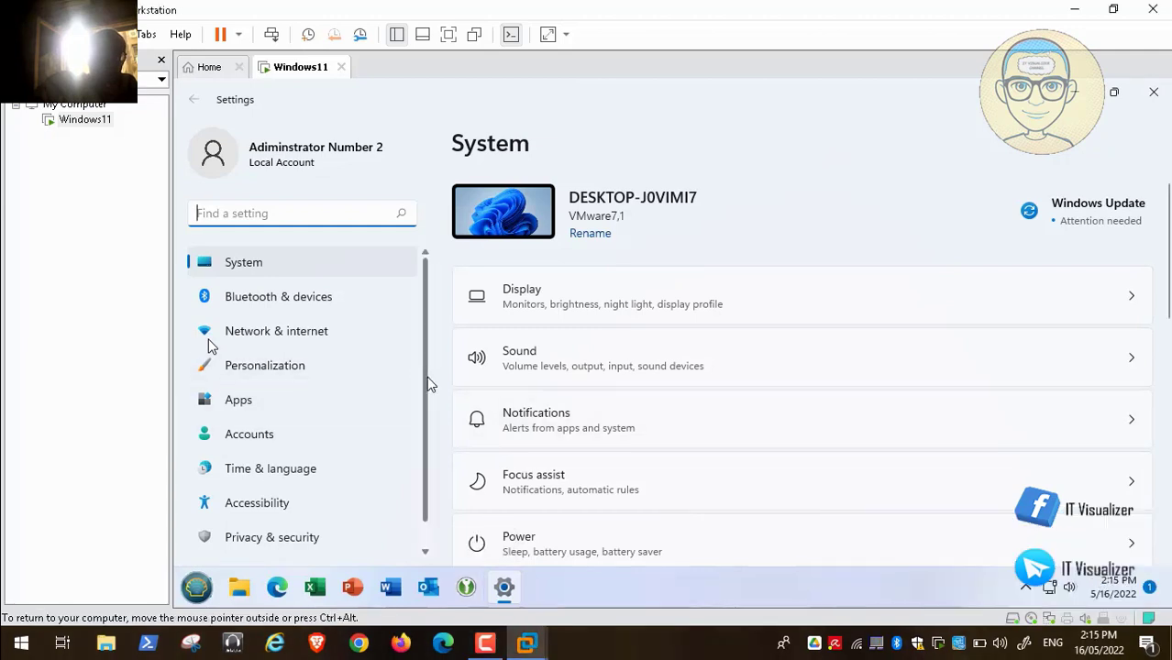
pyautogui.moveTo(429, 383); pyautogui.dragTo(427, 449)
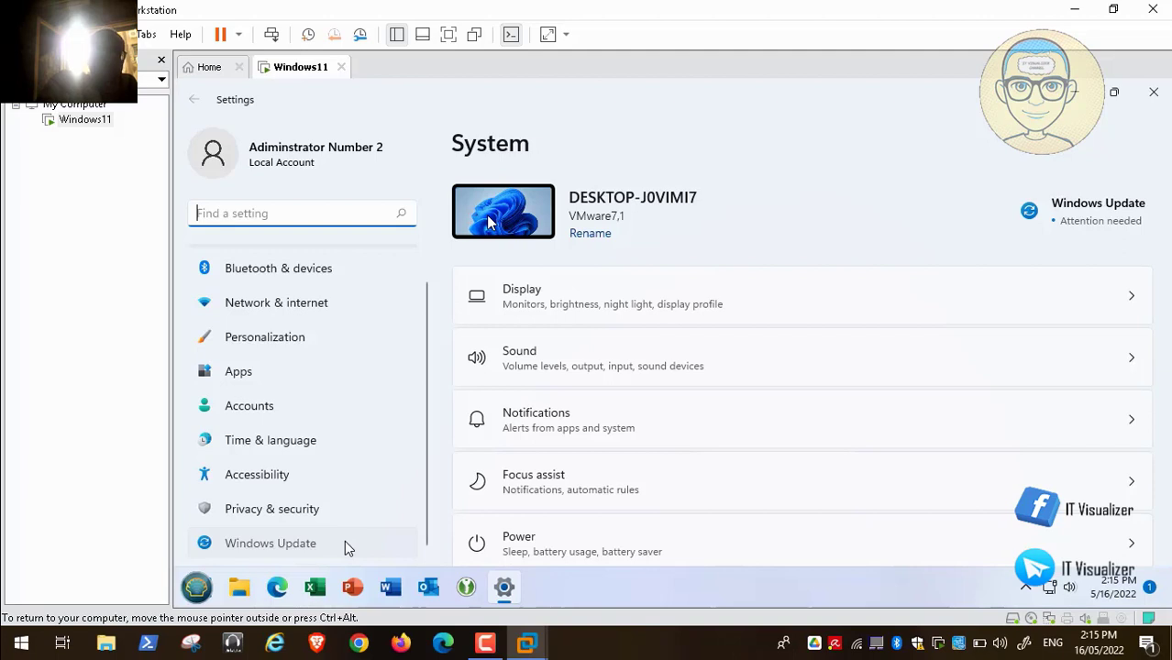
pyautogui.moveTo(641, 602)
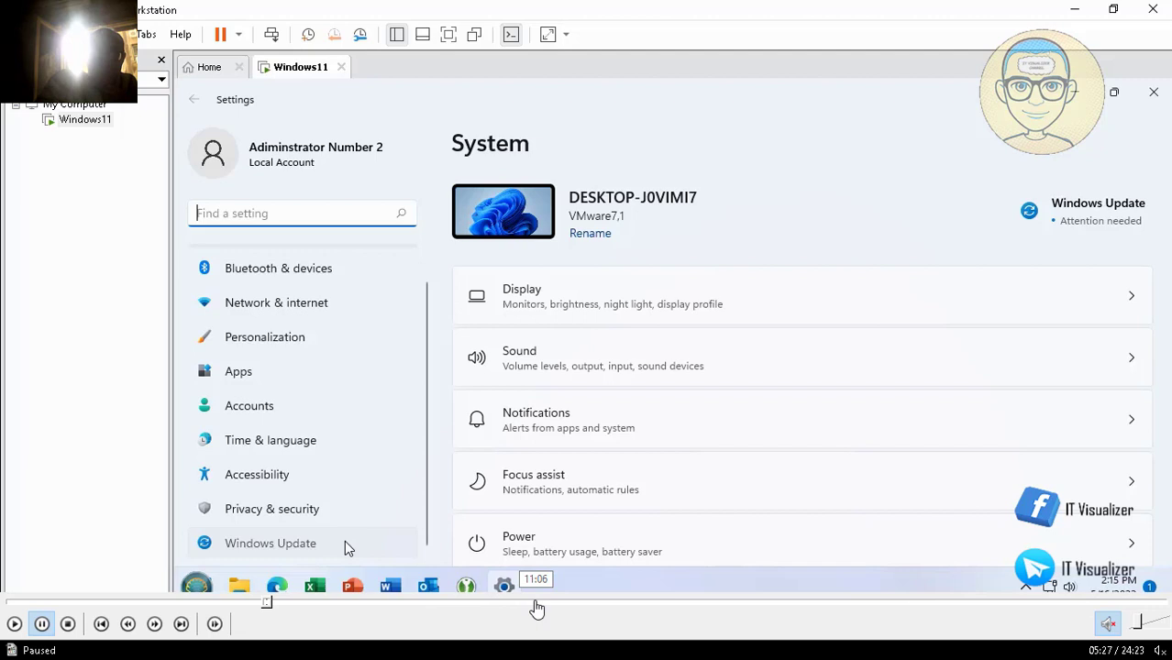
pyautogui.click(536, 605)
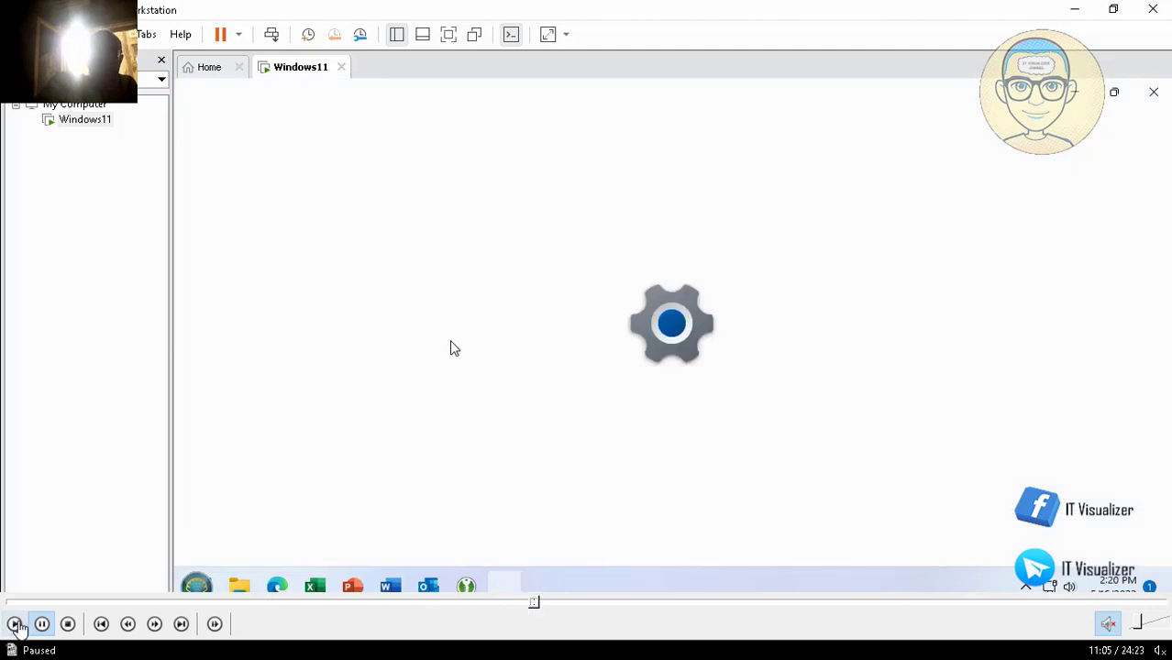
pyautogui.click(14, 624)
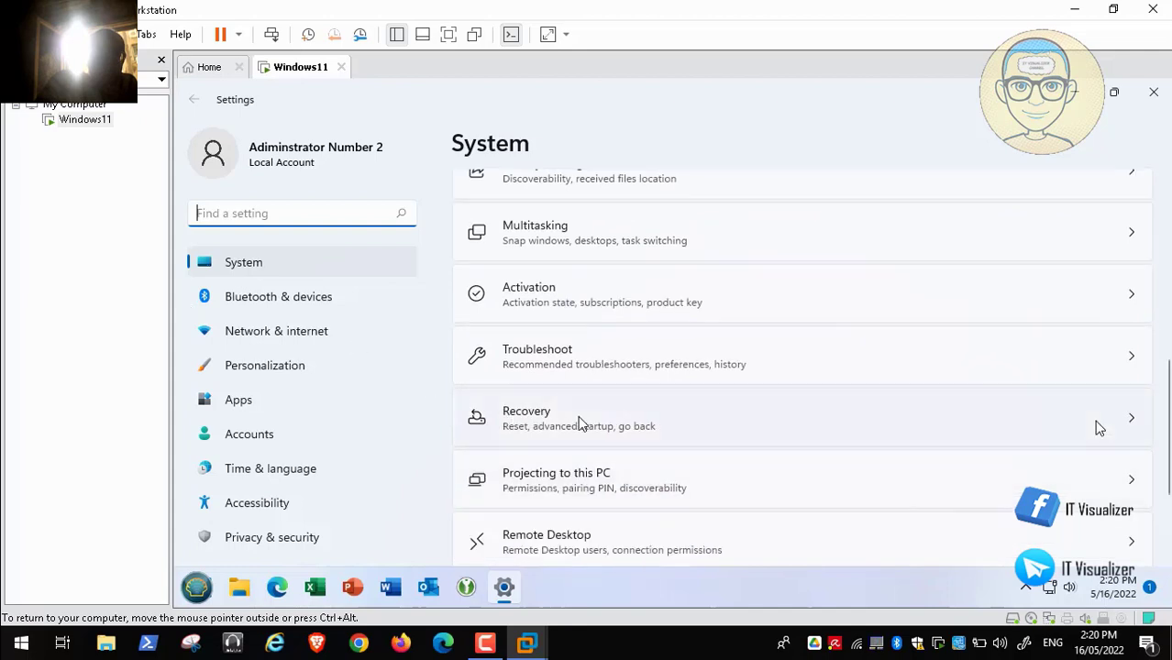
pyautogui.click(578, 418)
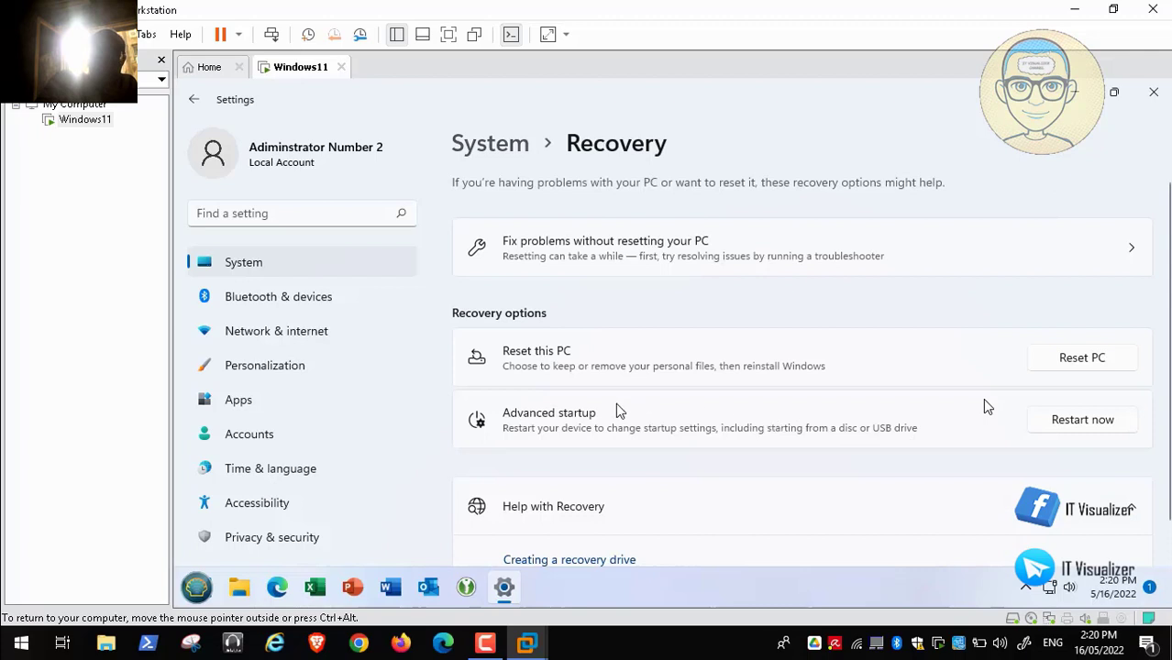
# - Choose Restart now for Advanced startup and confirm restarting the VM
pyautogui.click(1087, 427)
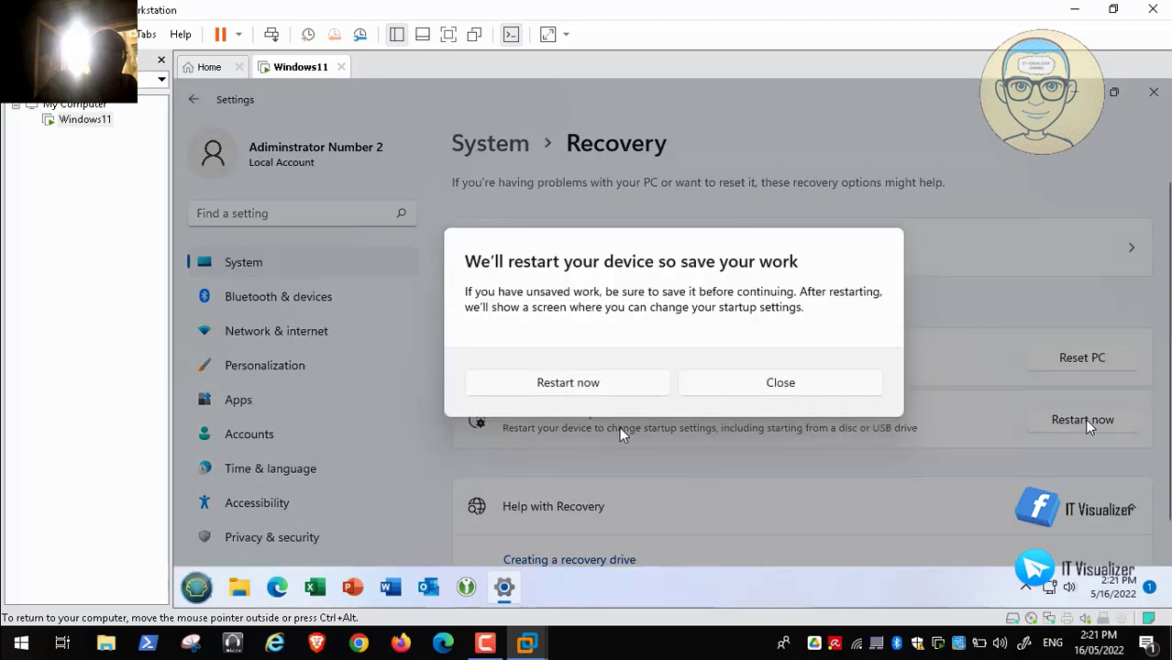
pyautogui.click(589, 392)
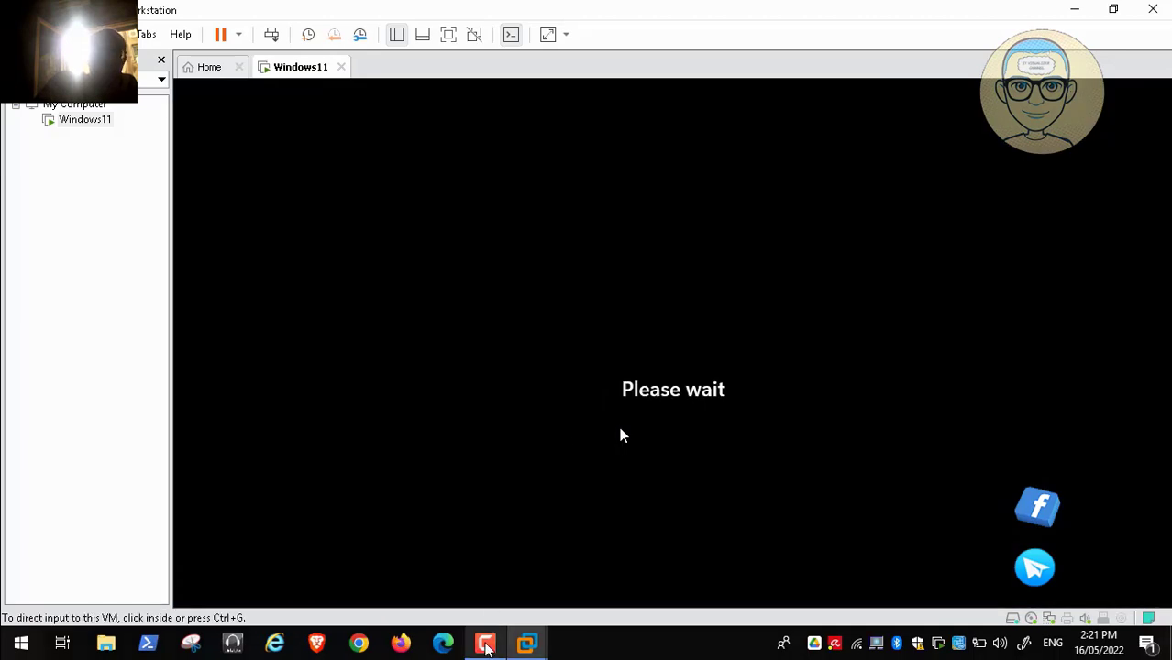
pyautogui.click(486, 645)
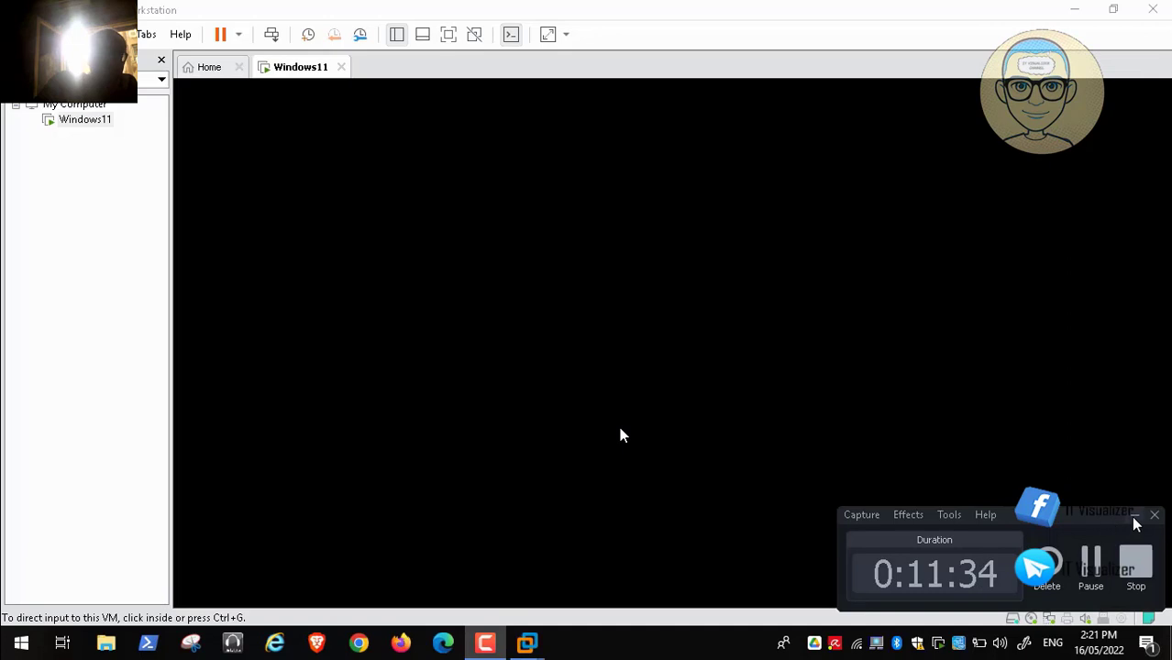
pyautogui.click(1134, 517)
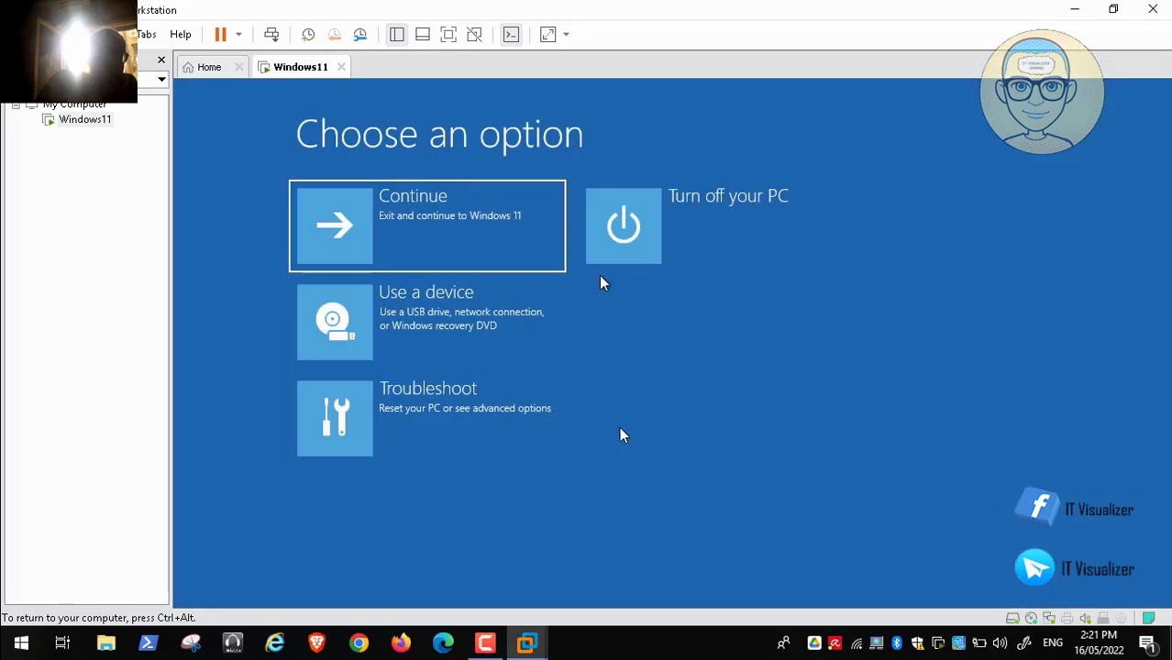
# - Choose 'Use a device' on the Choose an option screen to boot the VM from the SATA CDROM
pyautogui.press('Down')
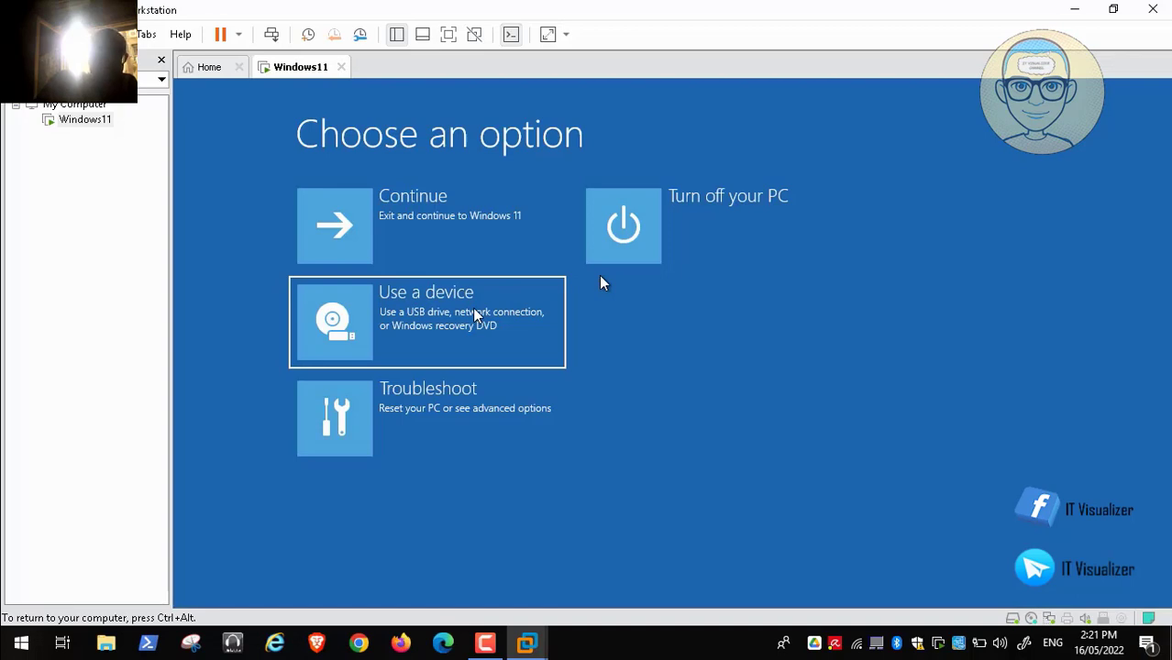
pyautogui.moveTo(4, 655)
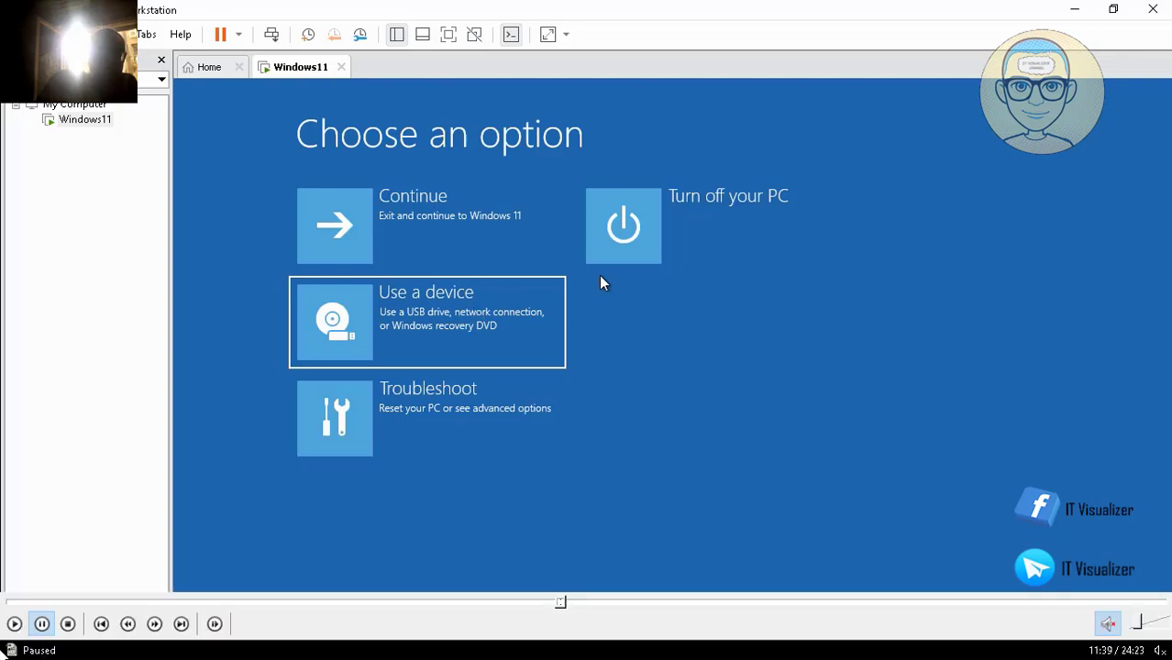
pyautogui.click(15, 630)
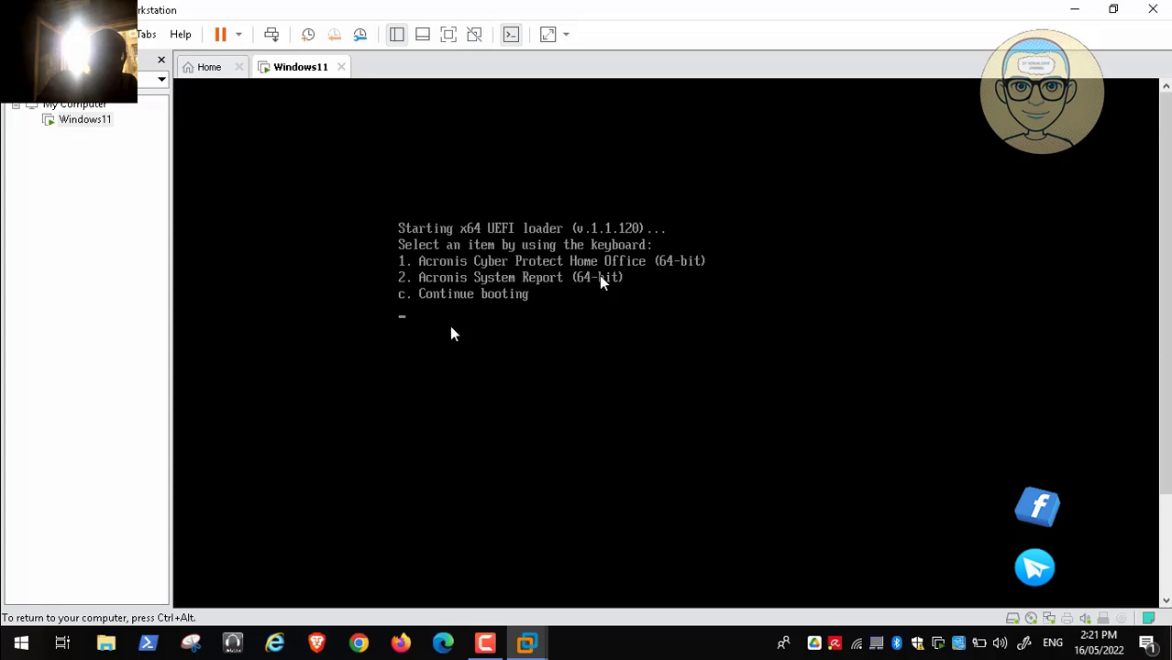
# - Pick option 1 in the UEFI loader to launch Acronis Cyber Protect Home Office (64-bit)
pyautogui.press('1')
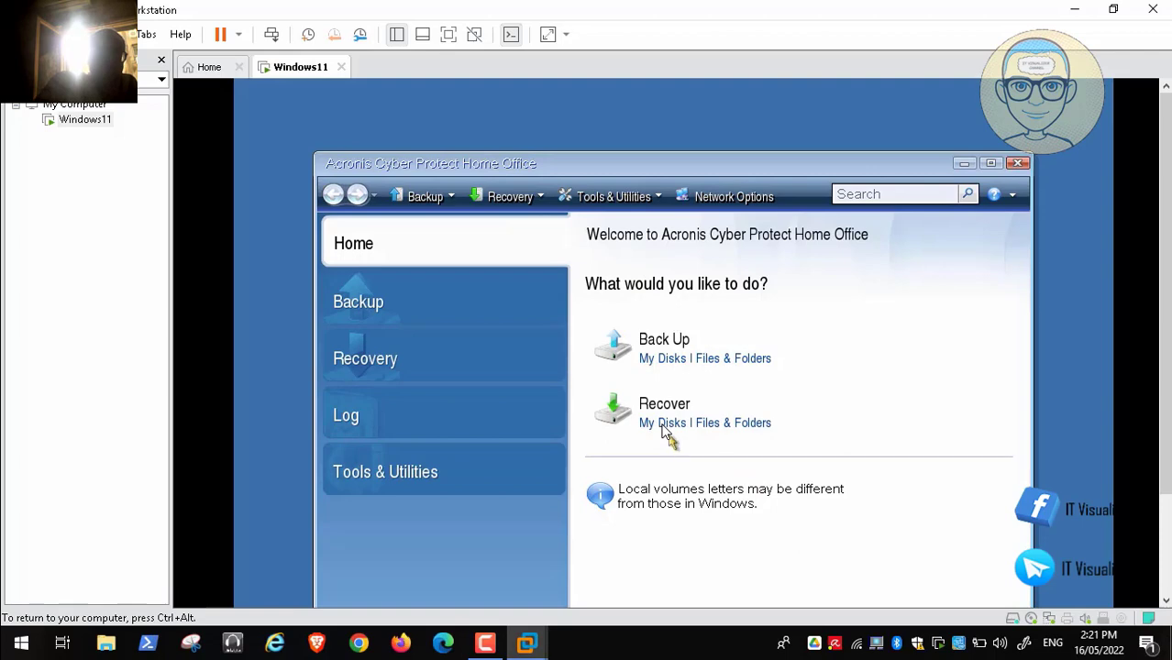
# - Start Recover > My Disks from the windows11backup archive, advancing through Recovery method to Recovery point
pyautogui.click(664, 425)
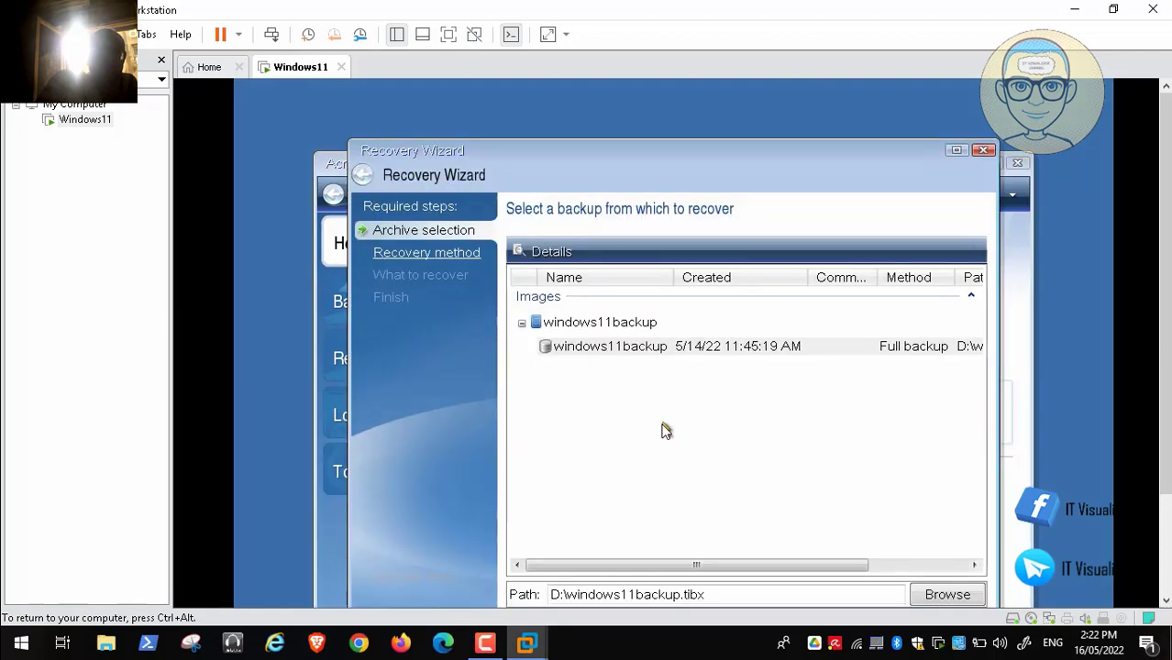
pyautogui.click(636, 356)
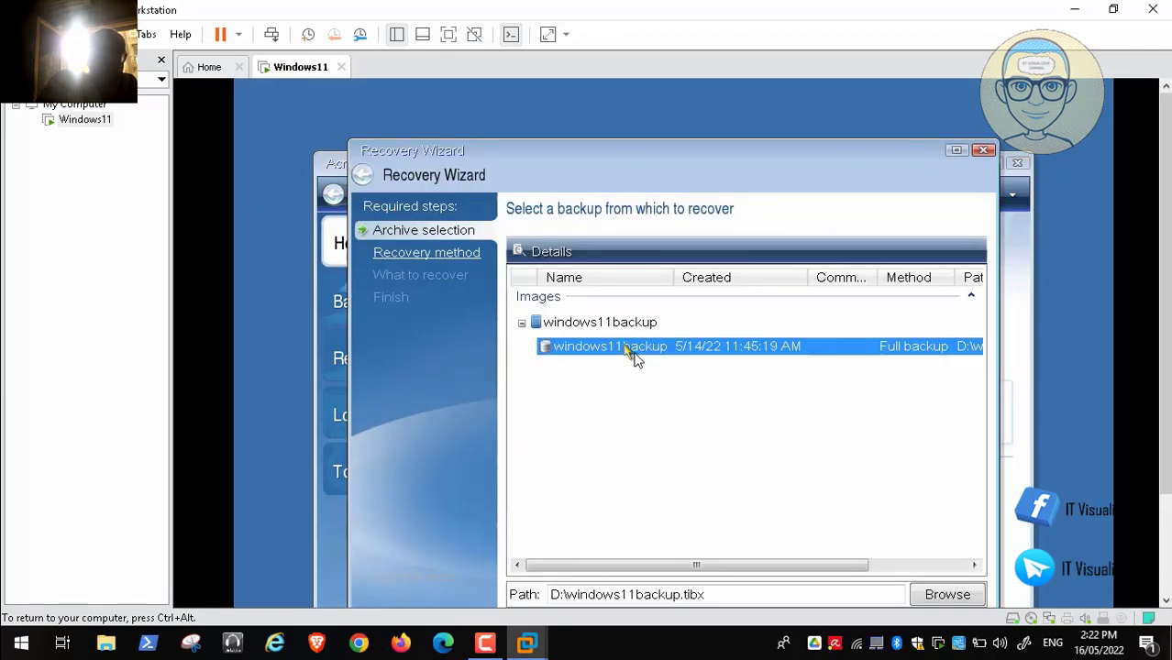
pyautogui.click(412, 260)
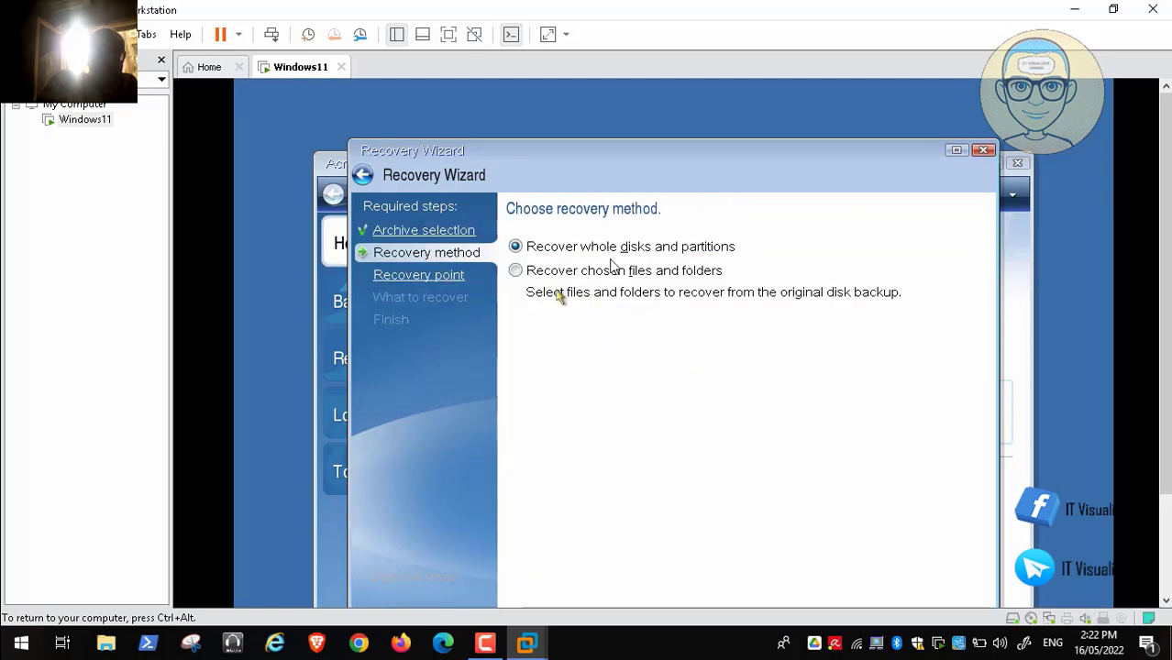
pyautogui.click(450, 282)
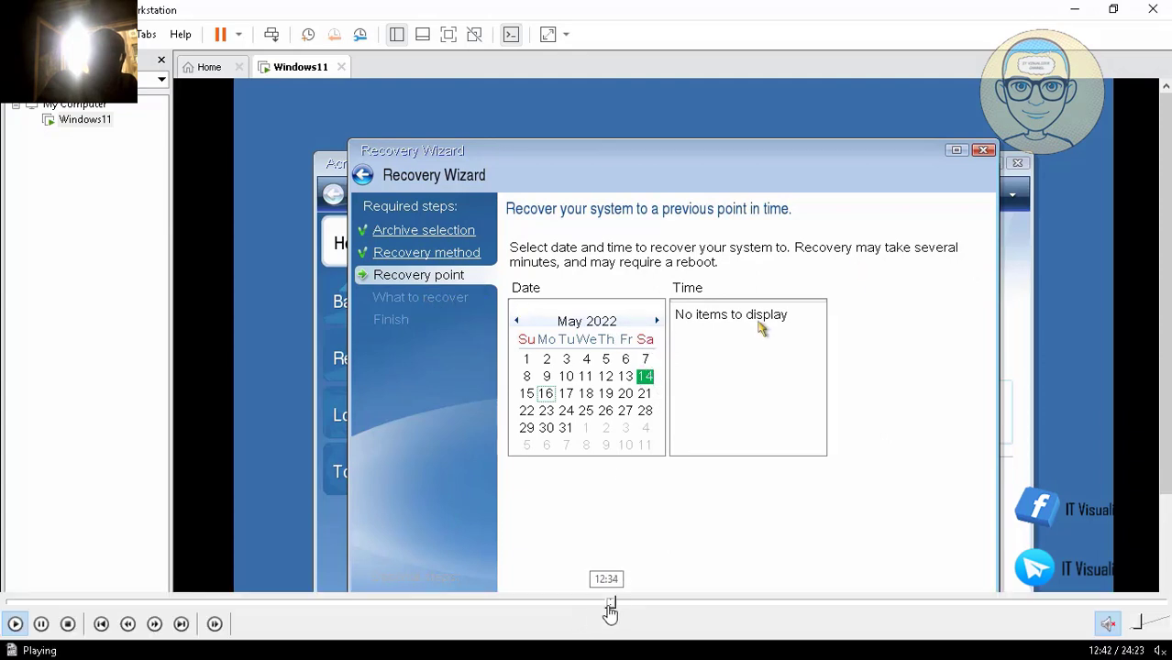
# - Select the 14 May 2022, 11:45 AM backup as recovery point, then continue to What to recover
pyautogui.click(616, 603)
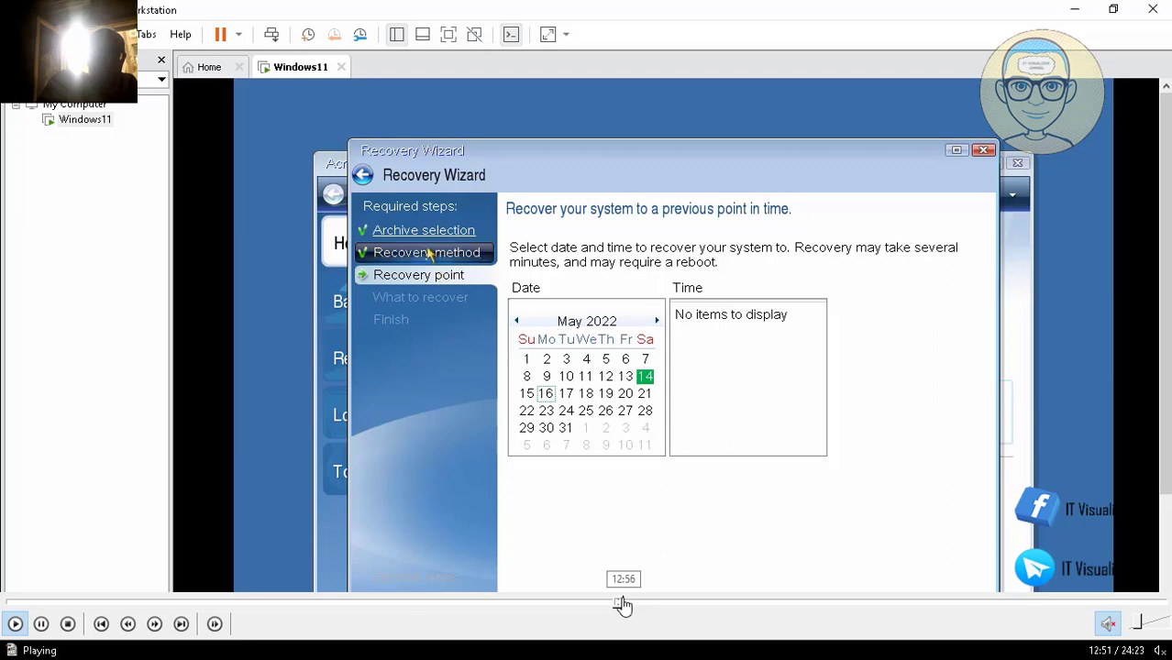
pyautogui.click(624, 602)
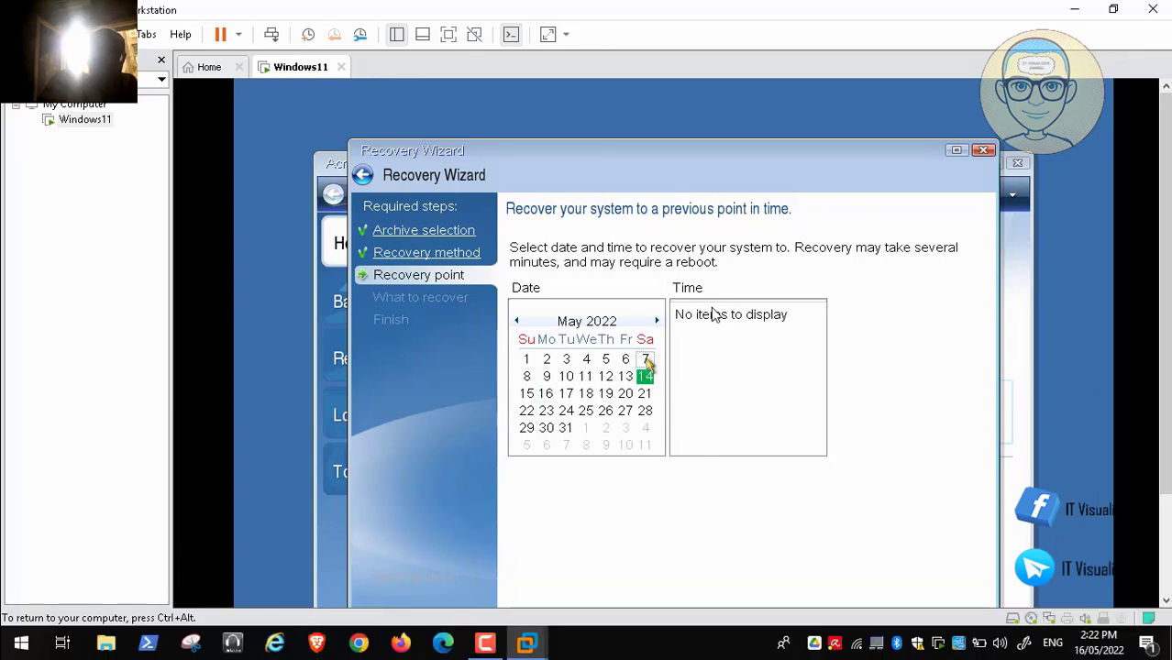
pyautogui.click(647, 377)
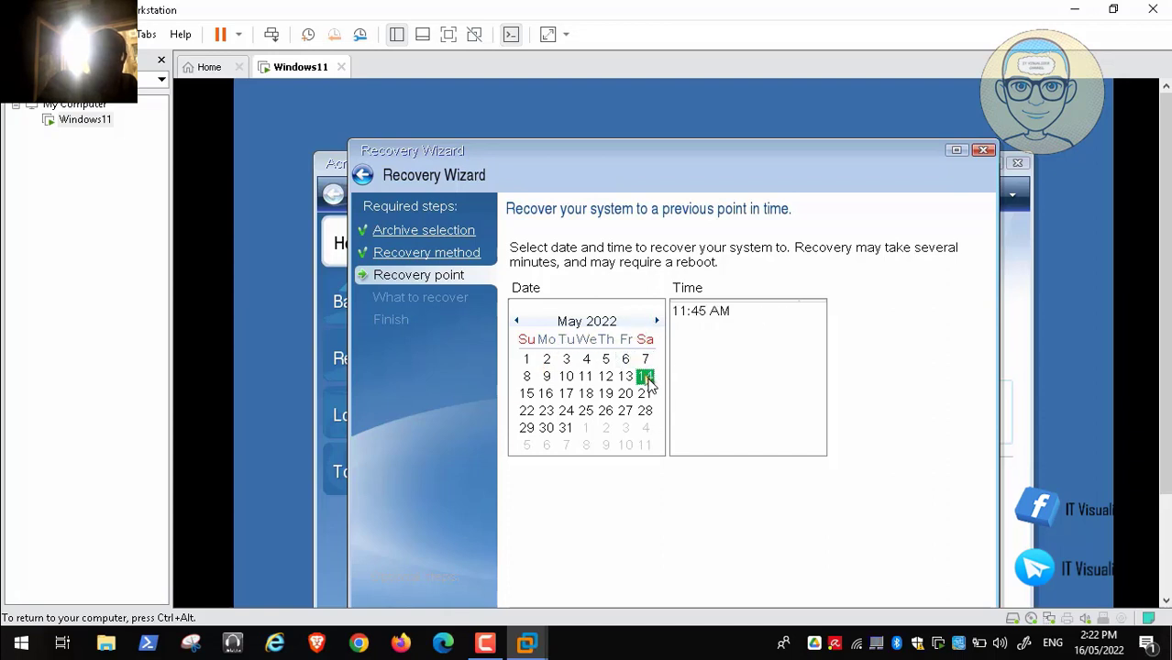
pyautogui.click(683, 311)
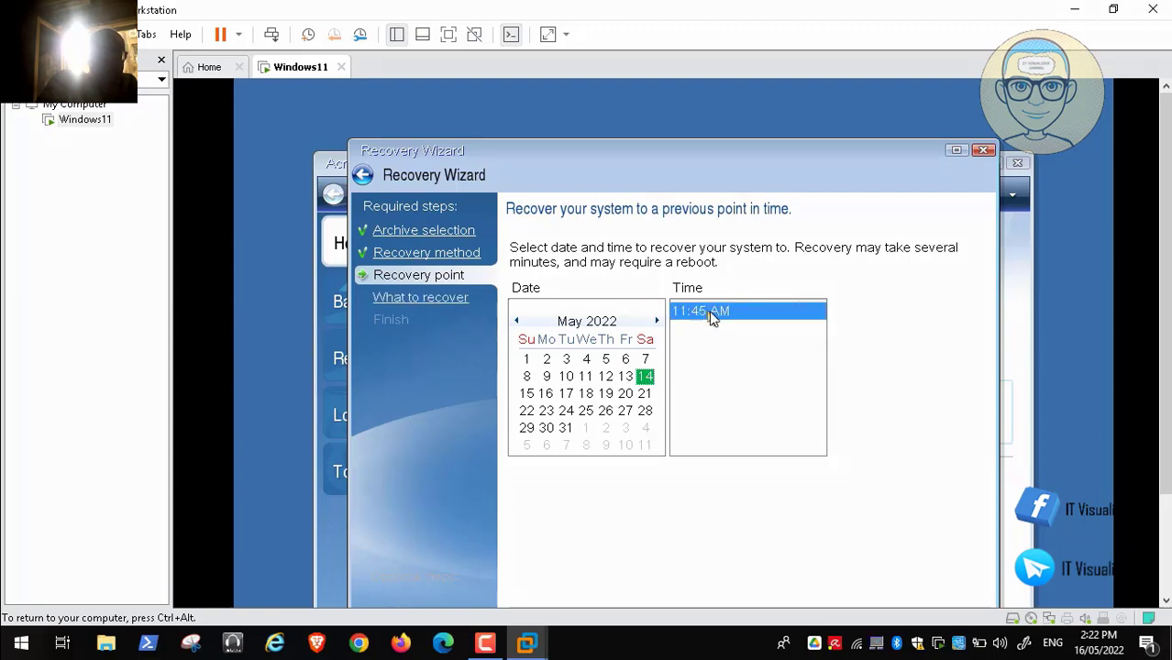
pyautogui.click(459, 297)
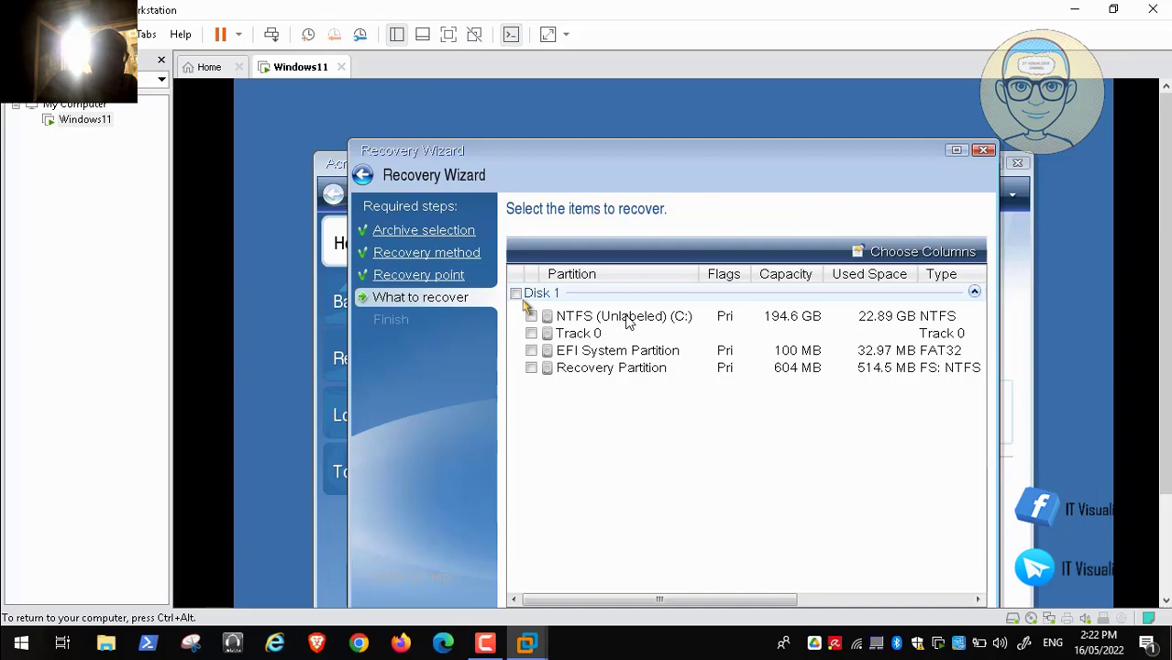
pyautogui.moveTo(553, 609)
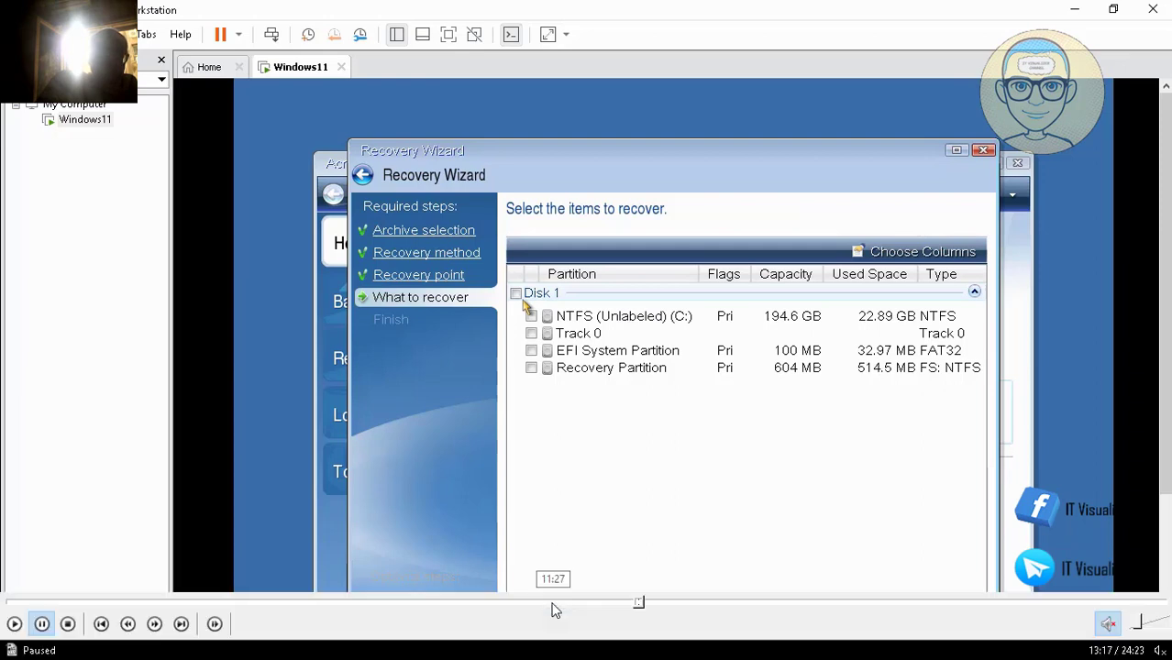
pyautogui.click(660, 604)
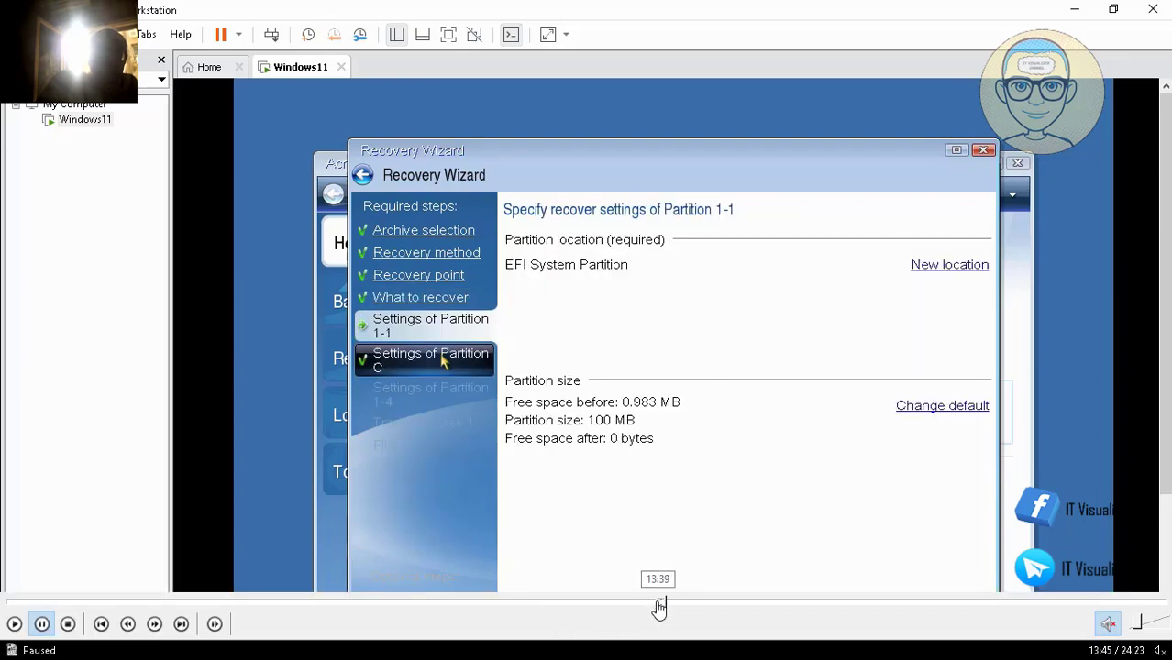
pyautogui.click(649, 604)
pyautogui.click(691, 604)
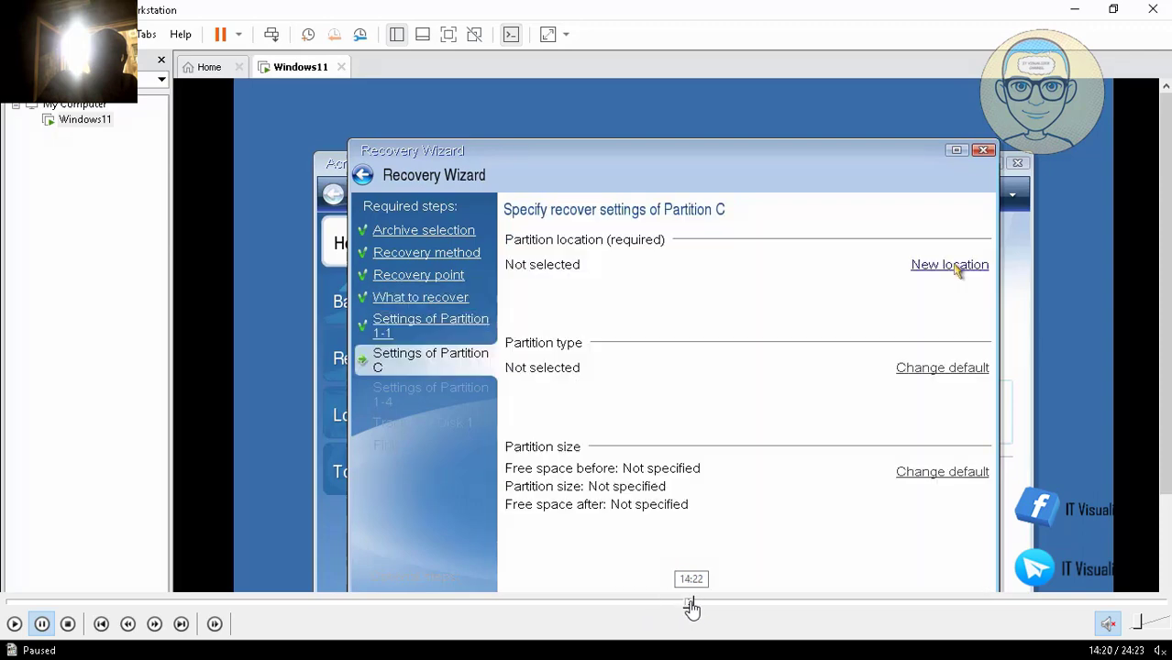
pyautogui.click(741, 604)
pyautogui.click(760, 604)
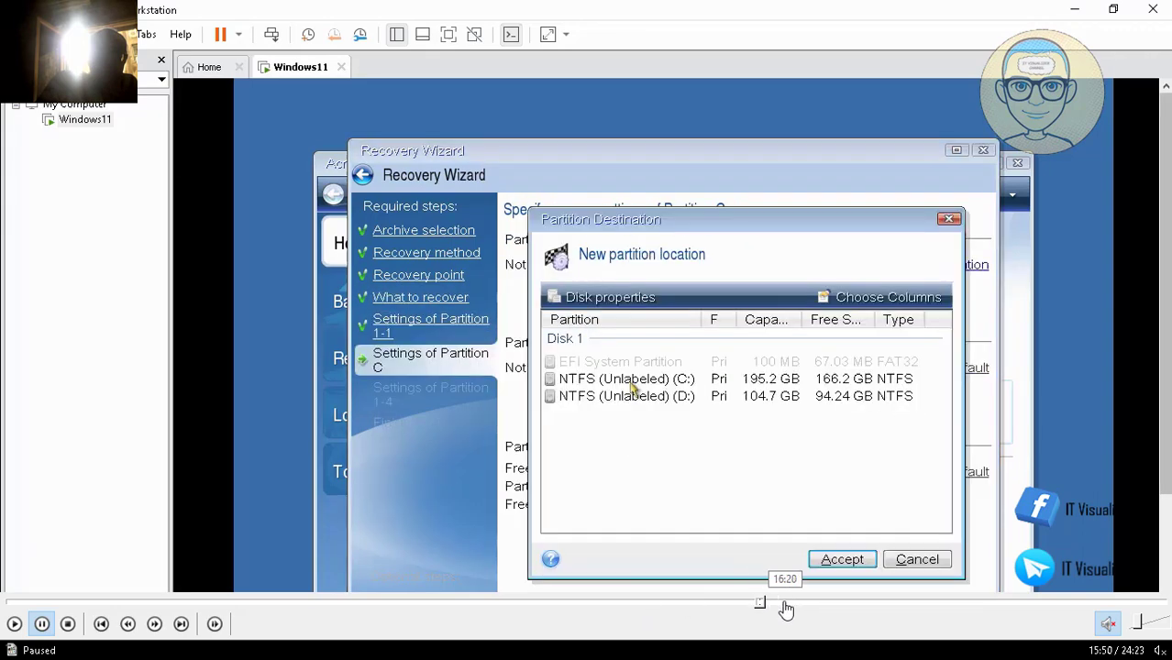
pyautogui.click(786, 605)
pyautogui.click(810, 604)
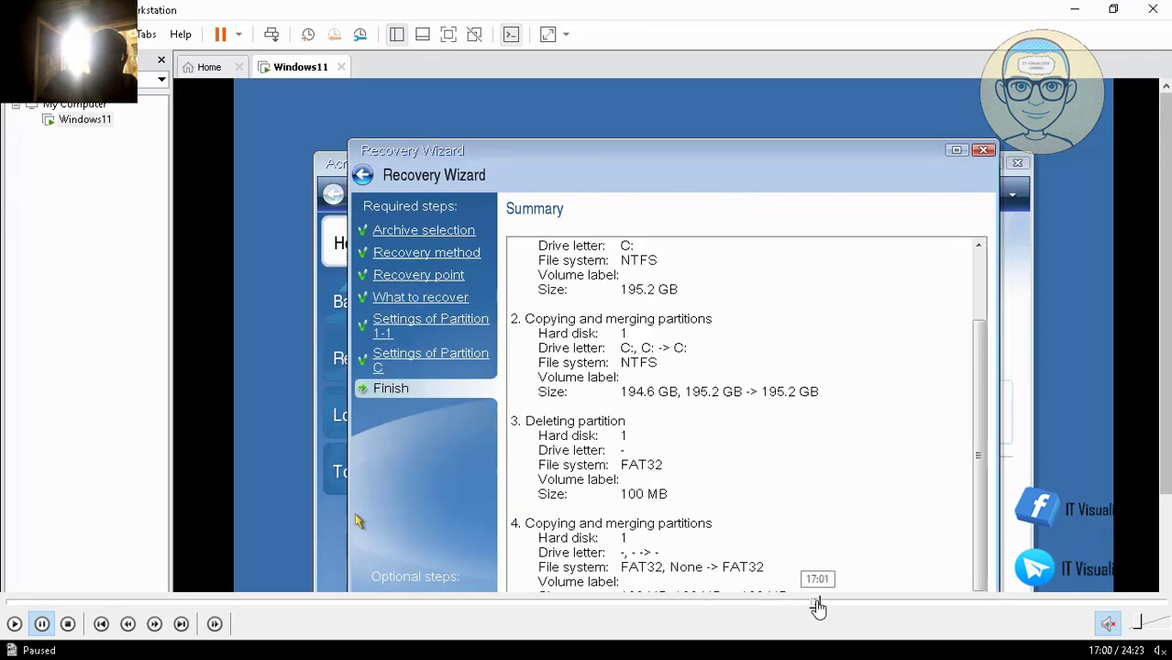
pyautogui.click(807, 604)
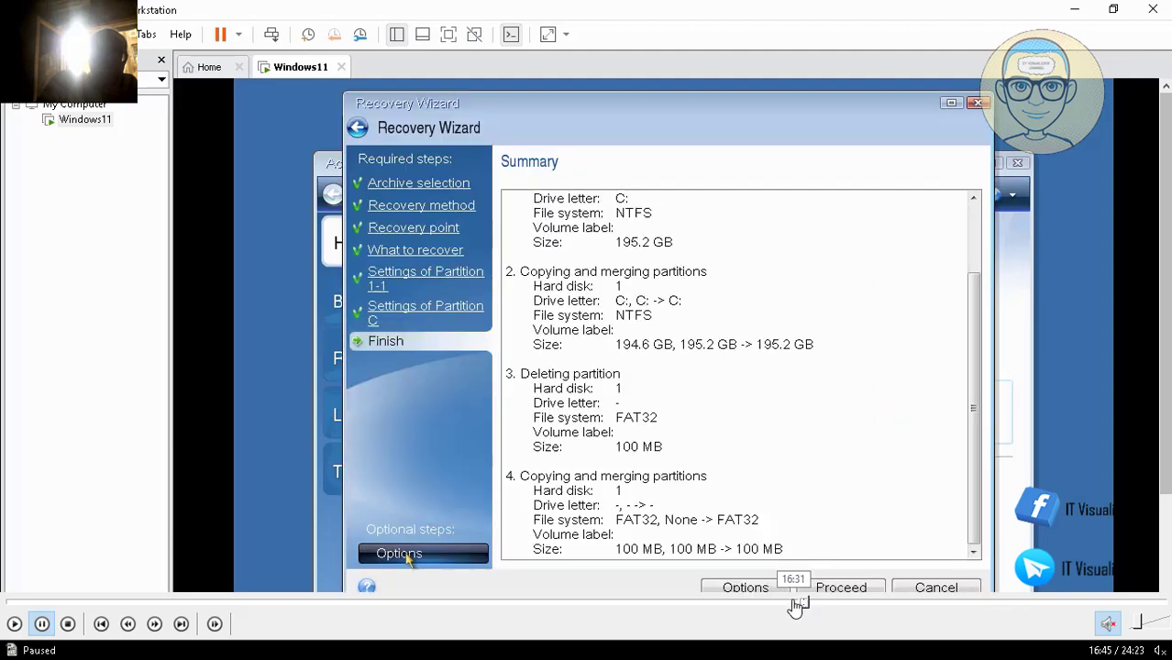
pyautogui.click(794, 604)
pyautogui.click(778, 604)
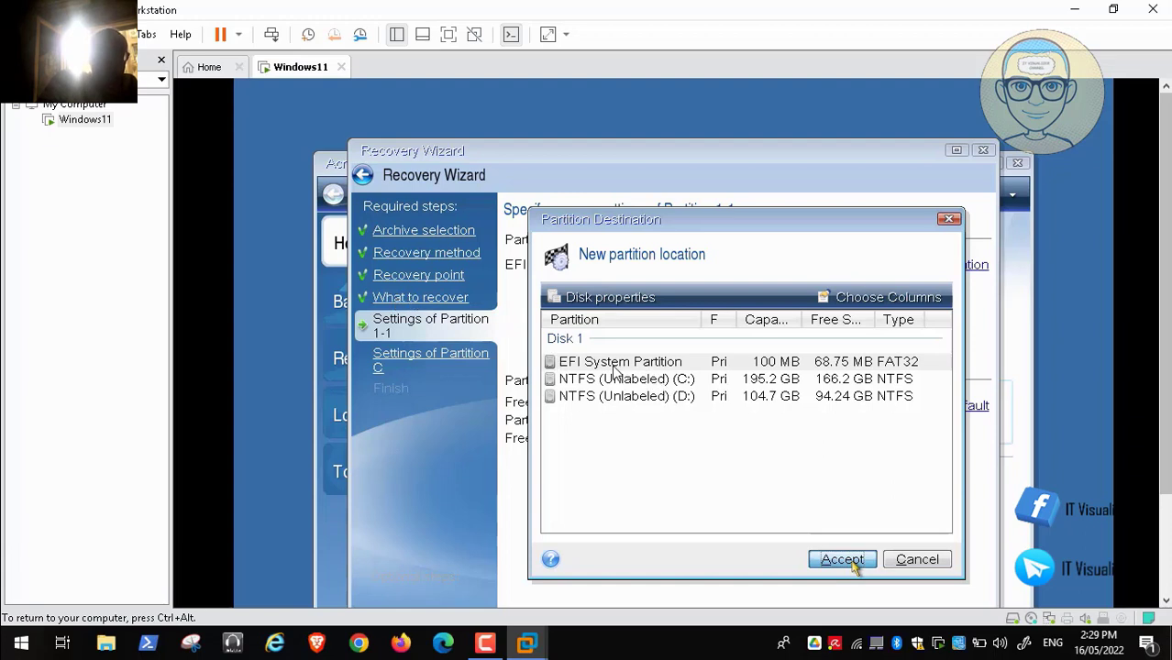
# - Accept NTFS (C:) as Partition C's restore destination and move to the Finish summary
pyautogui.click(14, 624)
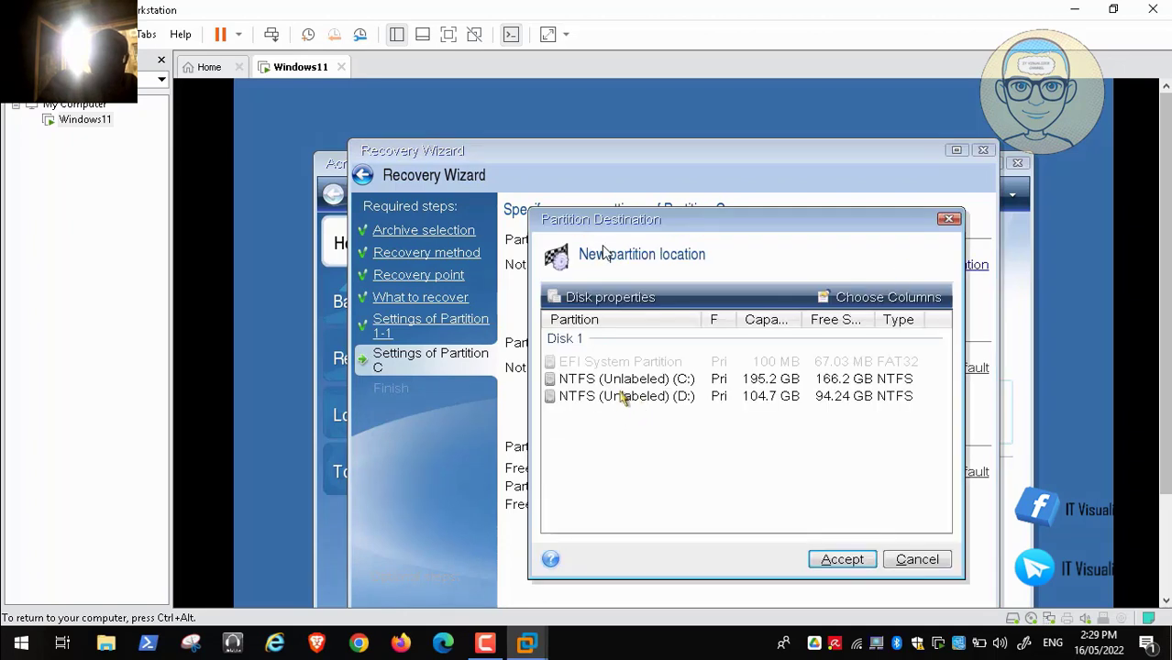
pyautogui.click(867, 563)
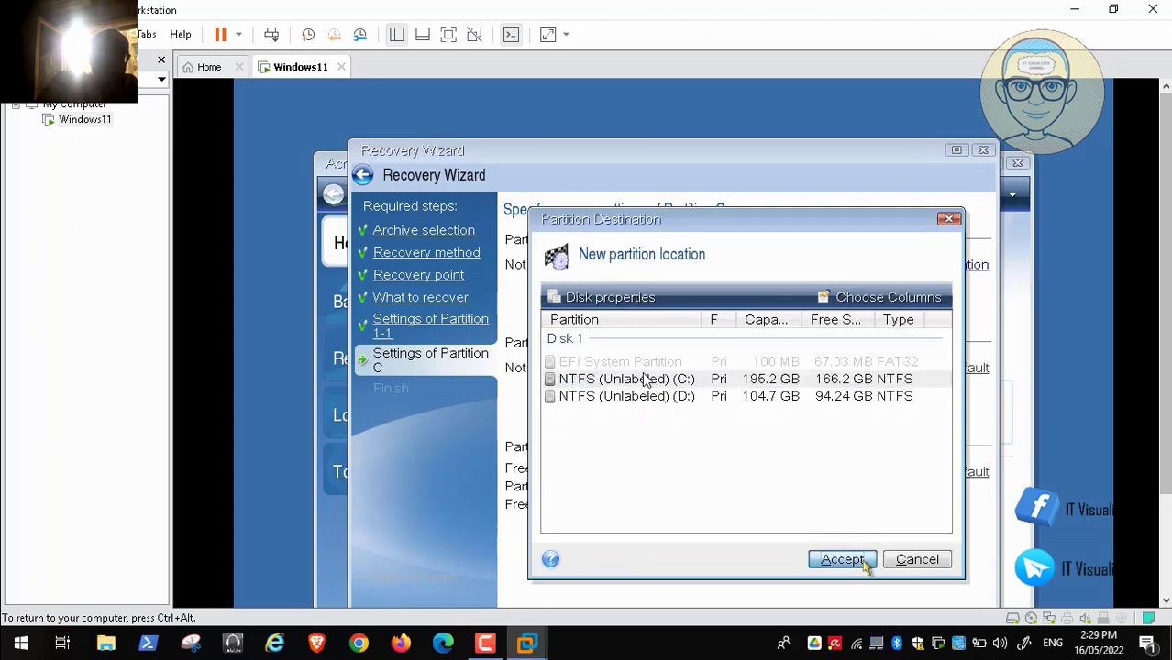
pyautogui.click(385, 389)
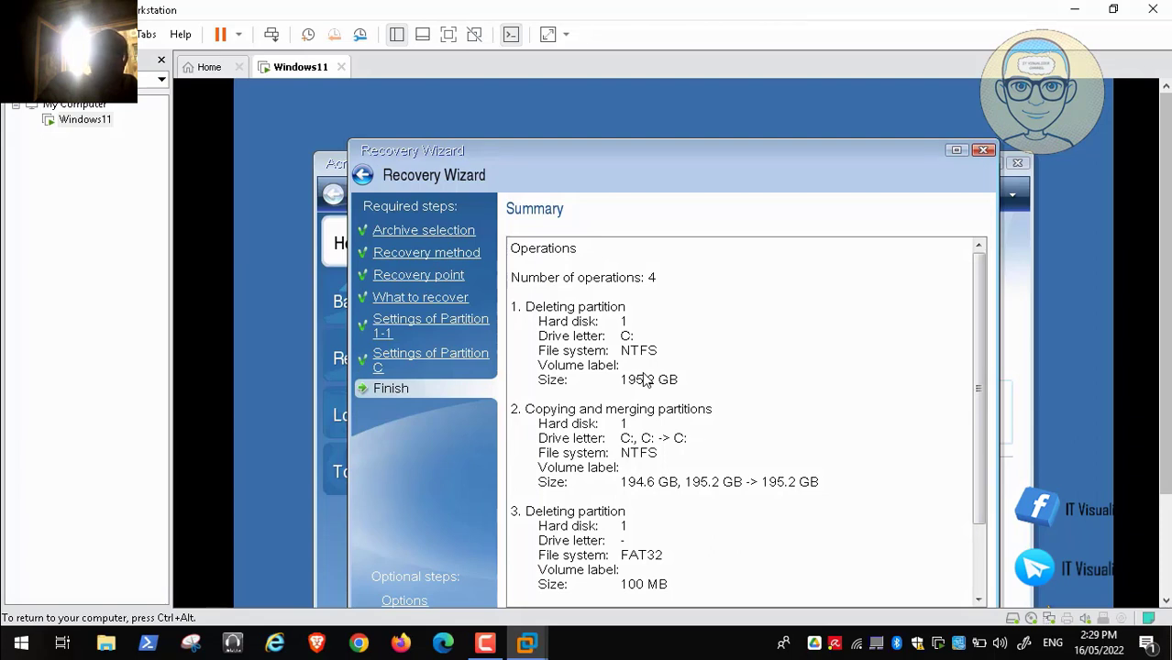
# - Review the additional recovery options, then proceed with the recovery set to restart automatically
pyautogui.click(979, 582)
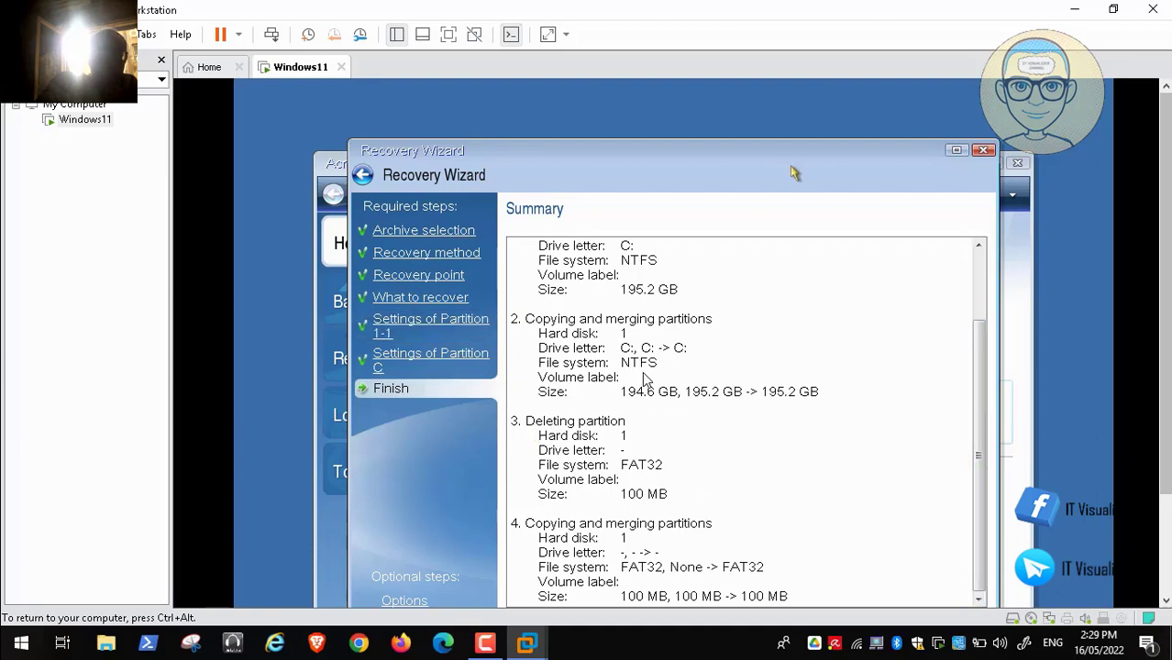
pyautogui.moveTo(747, 158); pyautogui.dragTo(744, 110)
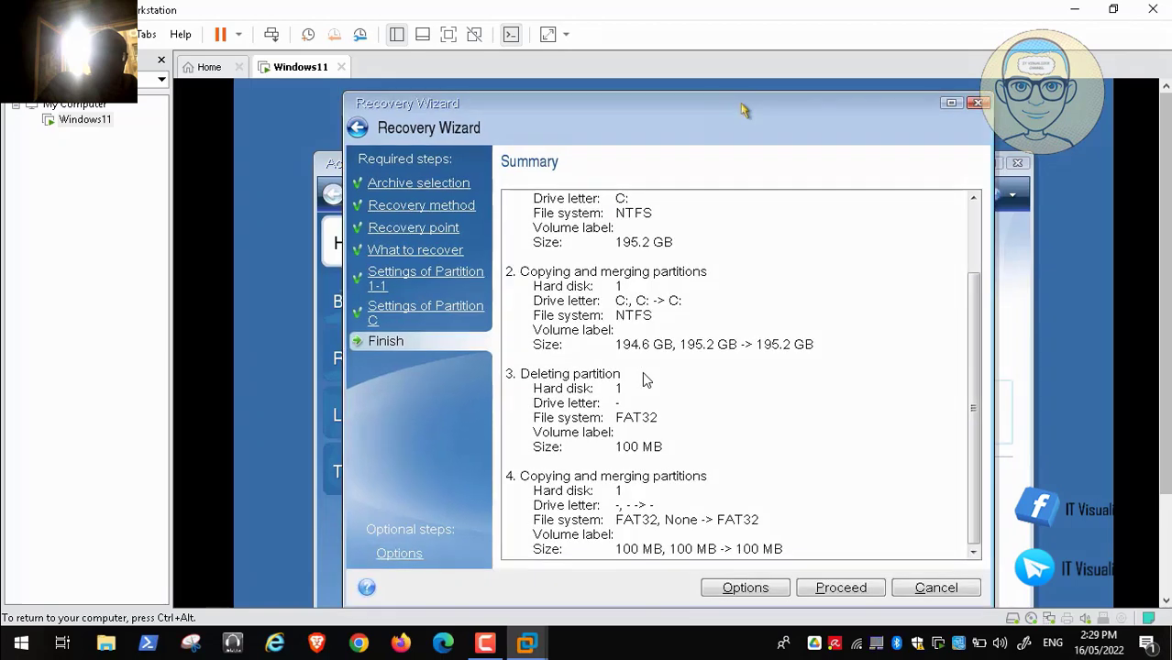
pyautogui.click(403, 555)
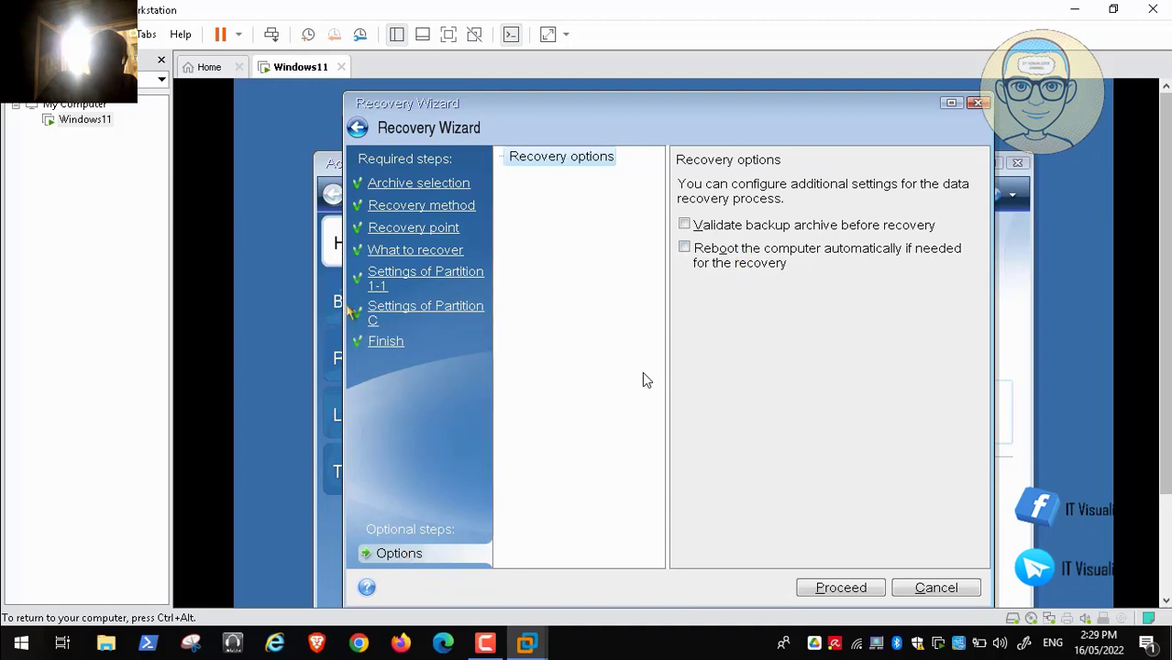
pyautogui.click(396, 344)
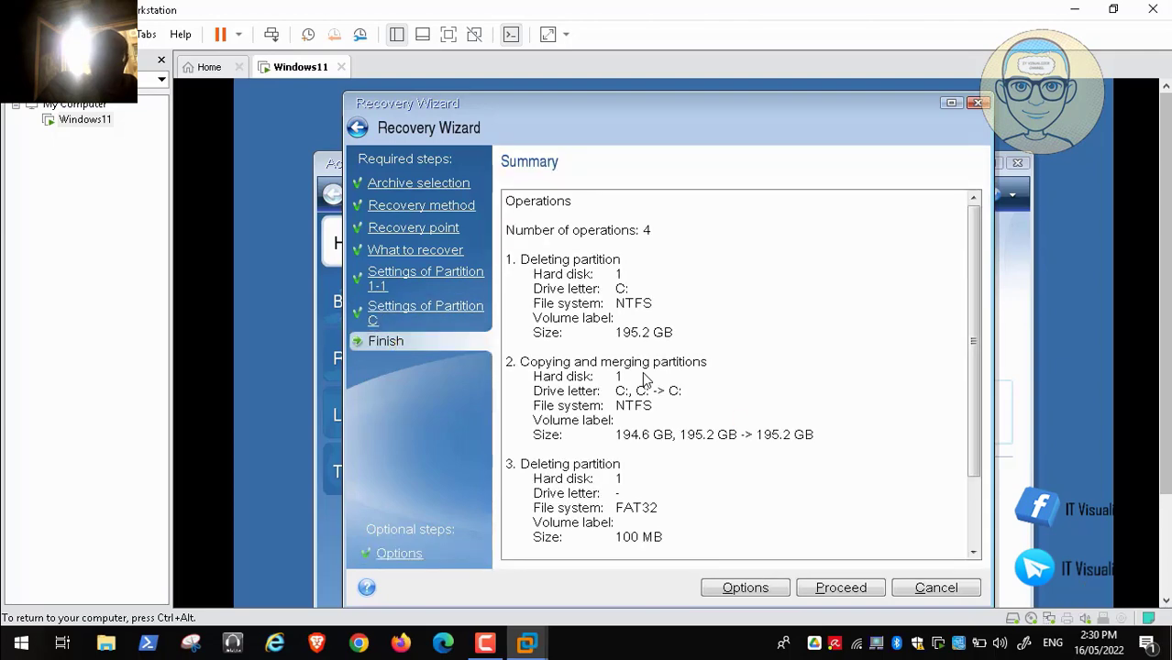
pyautogui.click(850, 591)
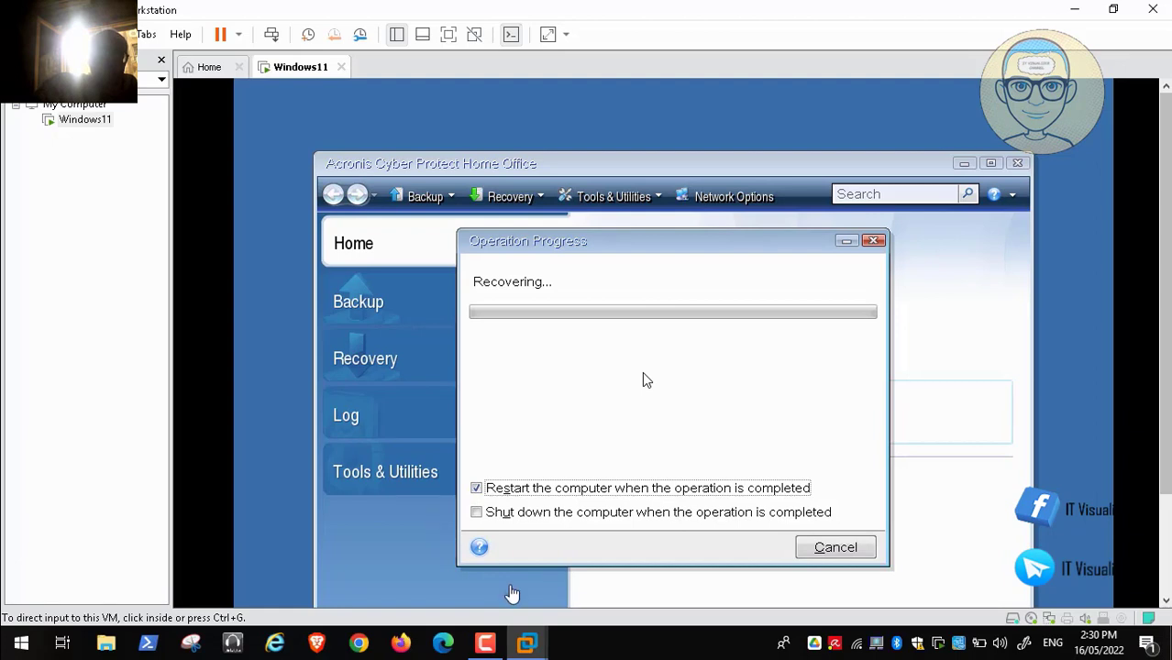
# - Wait for the Acronis Operation Progress bar to complete until the restart countdown appears
pyautogui.click(486, 645)
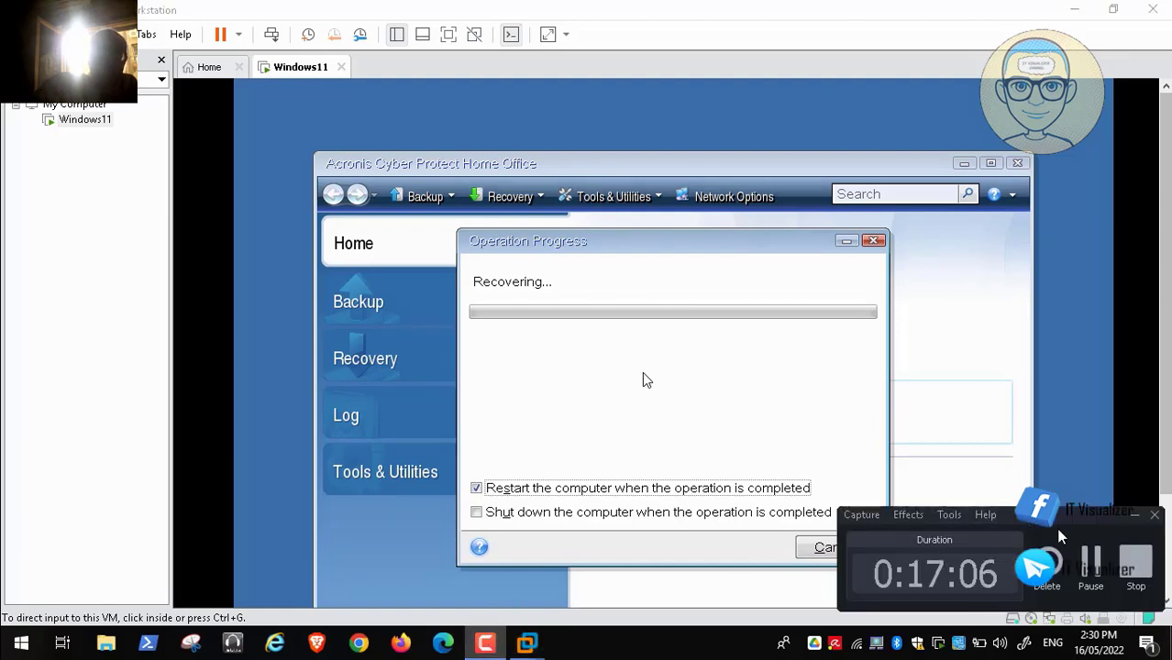
pyautogui.click(1091, 563)
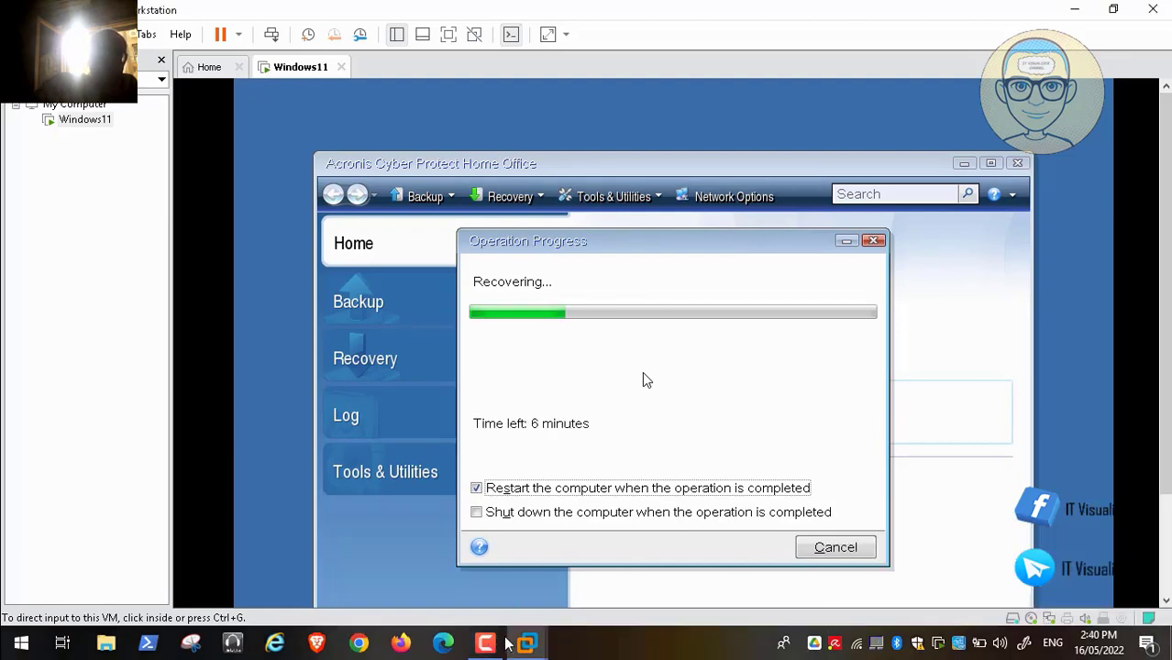
pyautogui.click(486, 645)
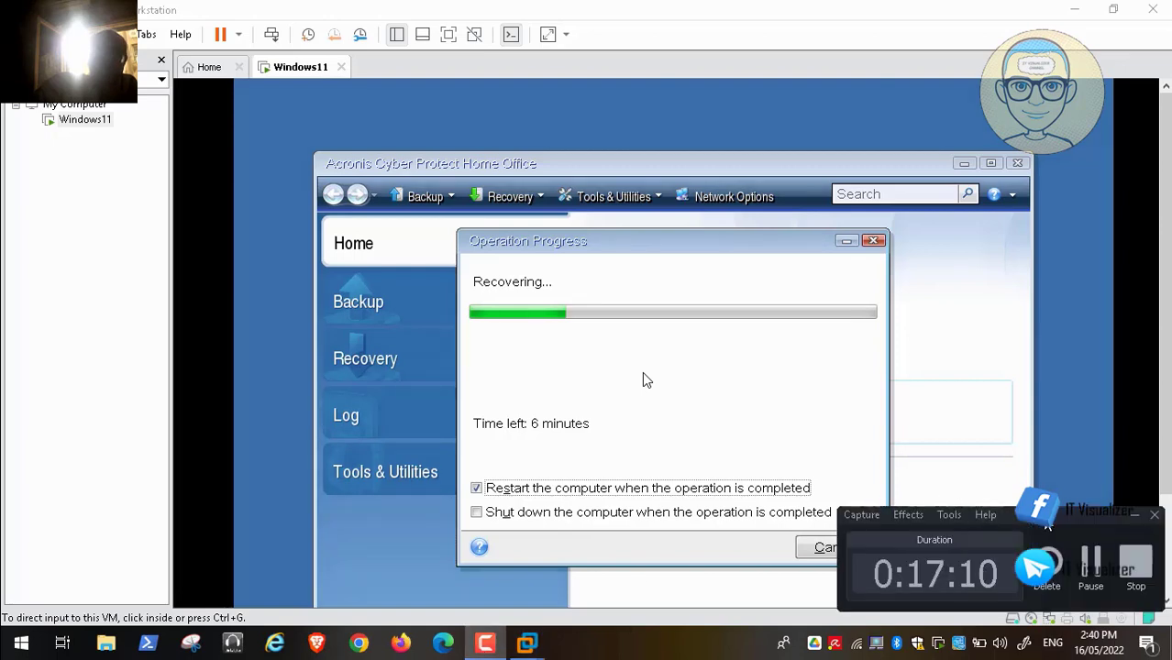
pyautogui.click(1091, 563)
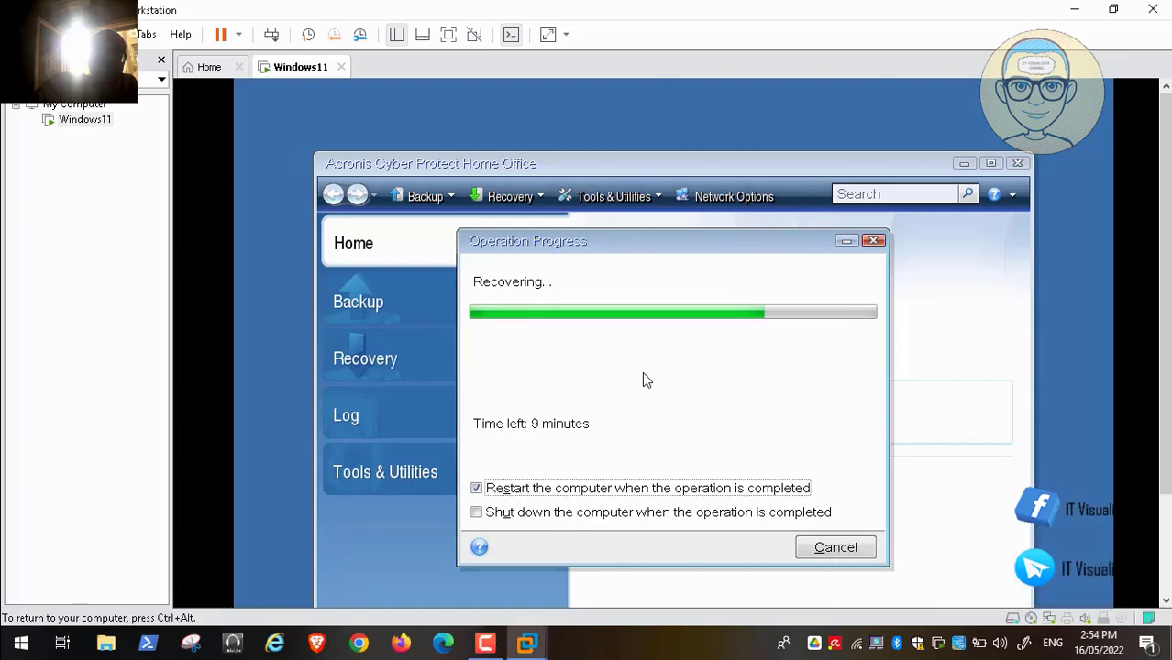
pyautogui.hotkey('ctrl', 'alt')
pyautogui.click(481, 652)
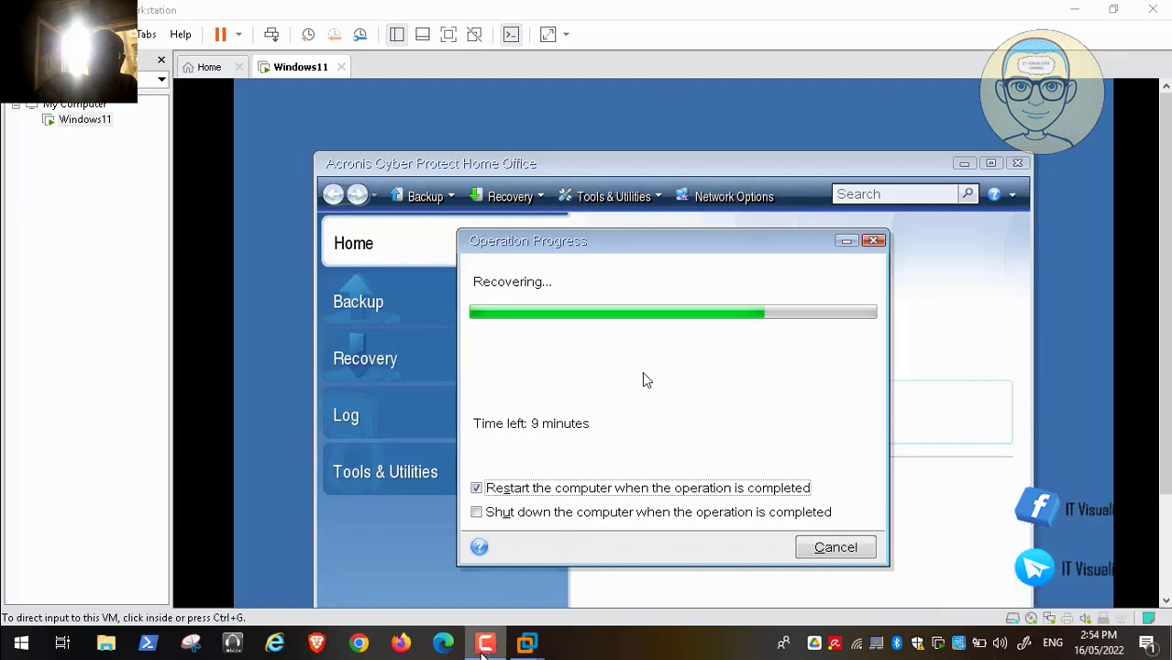
pyautogui.click(1091, 565)
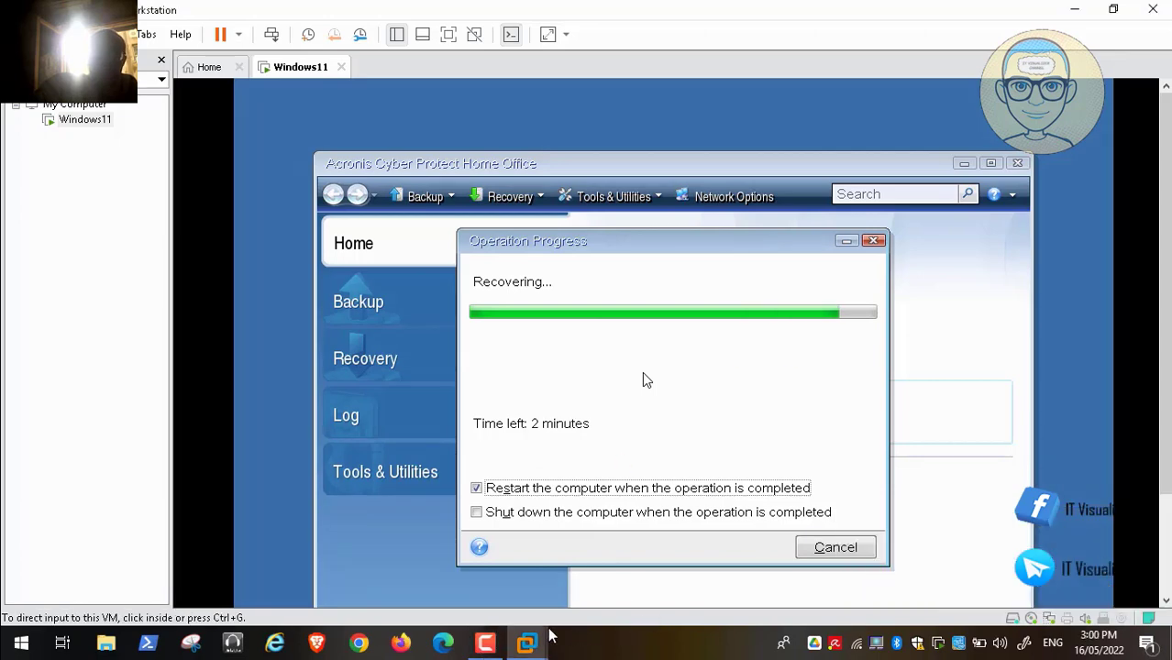
pyautogui.click(485, 643)
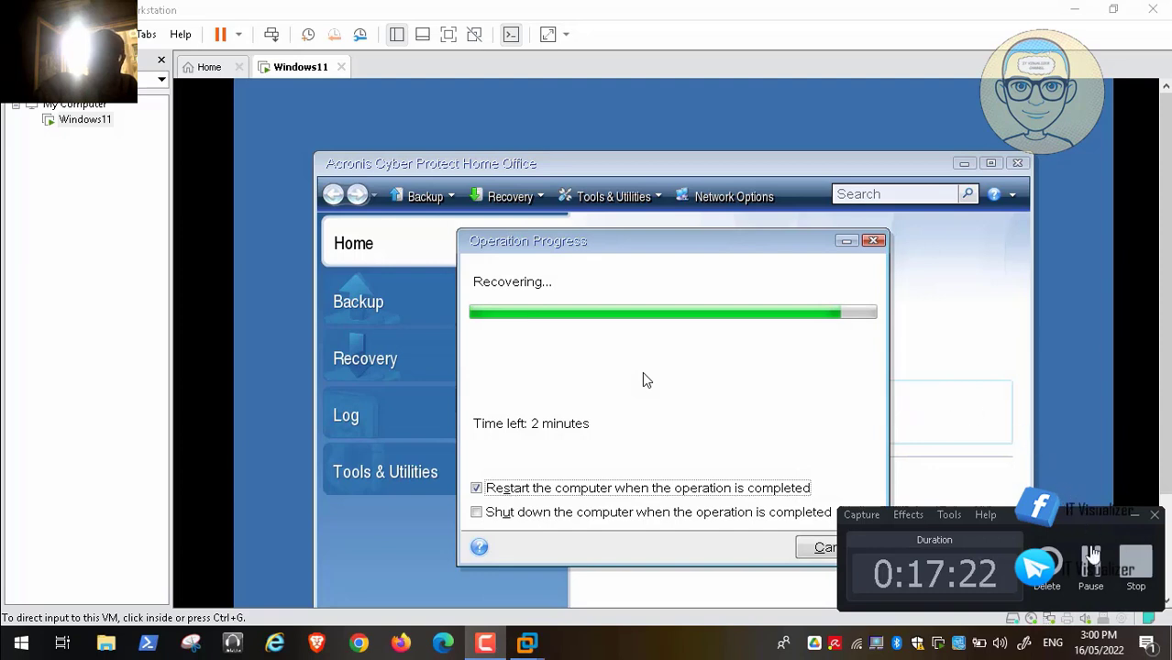
pyautogui.click(1090, 561)
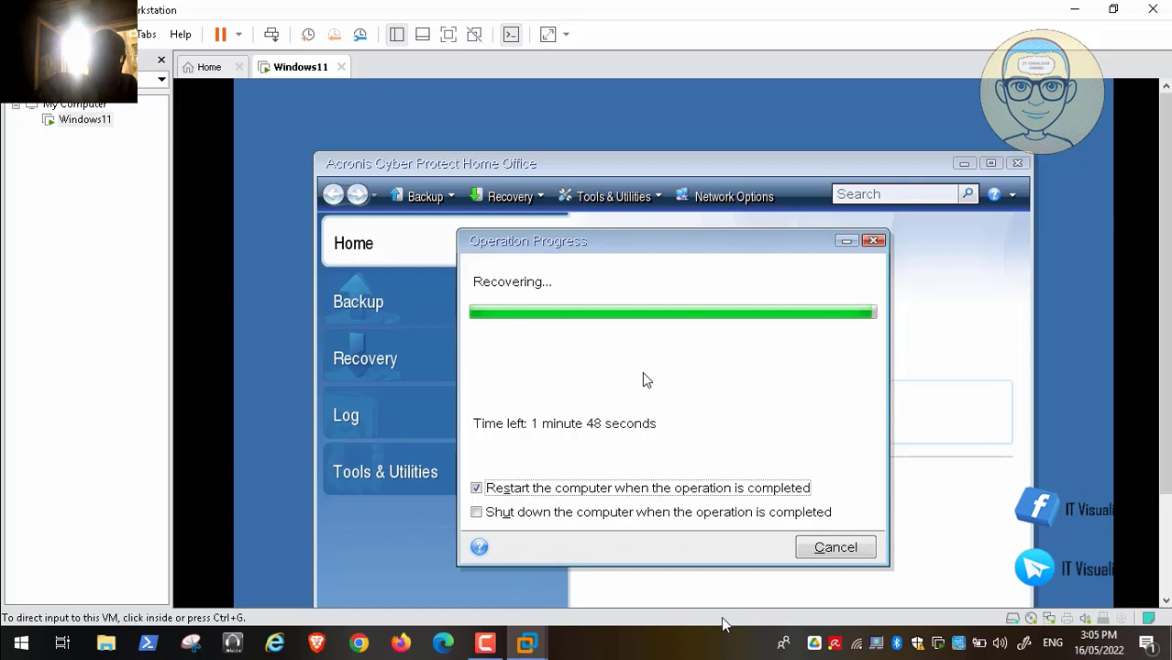
pyautogui.click(485, 643)
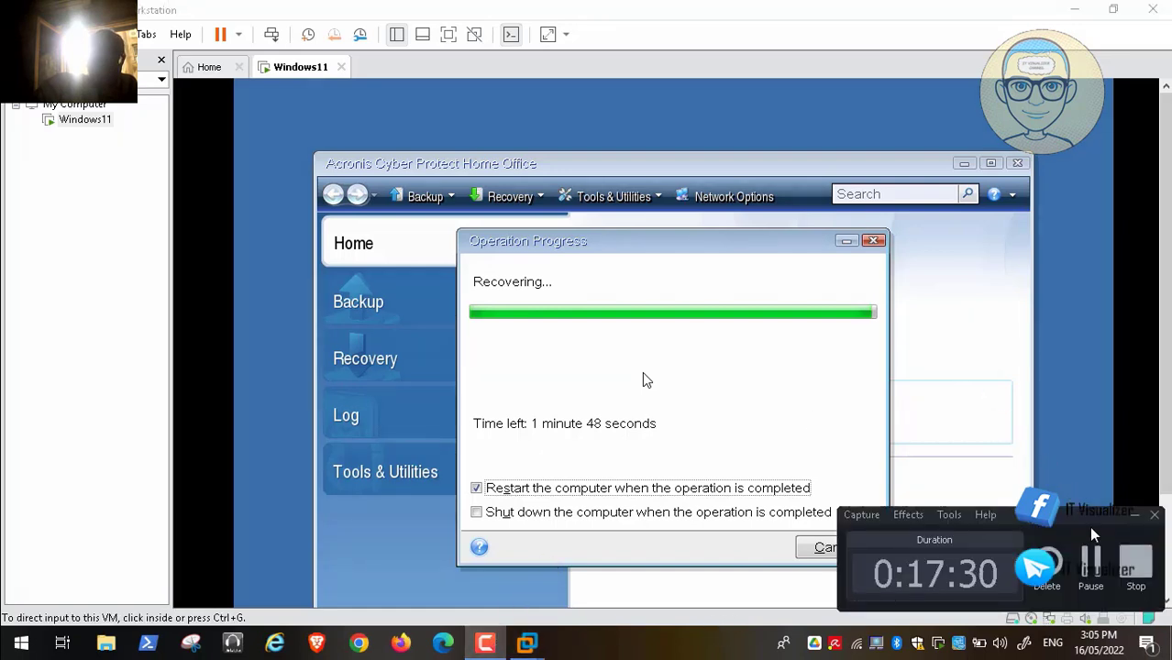
pyautogui.click(1090, 561)
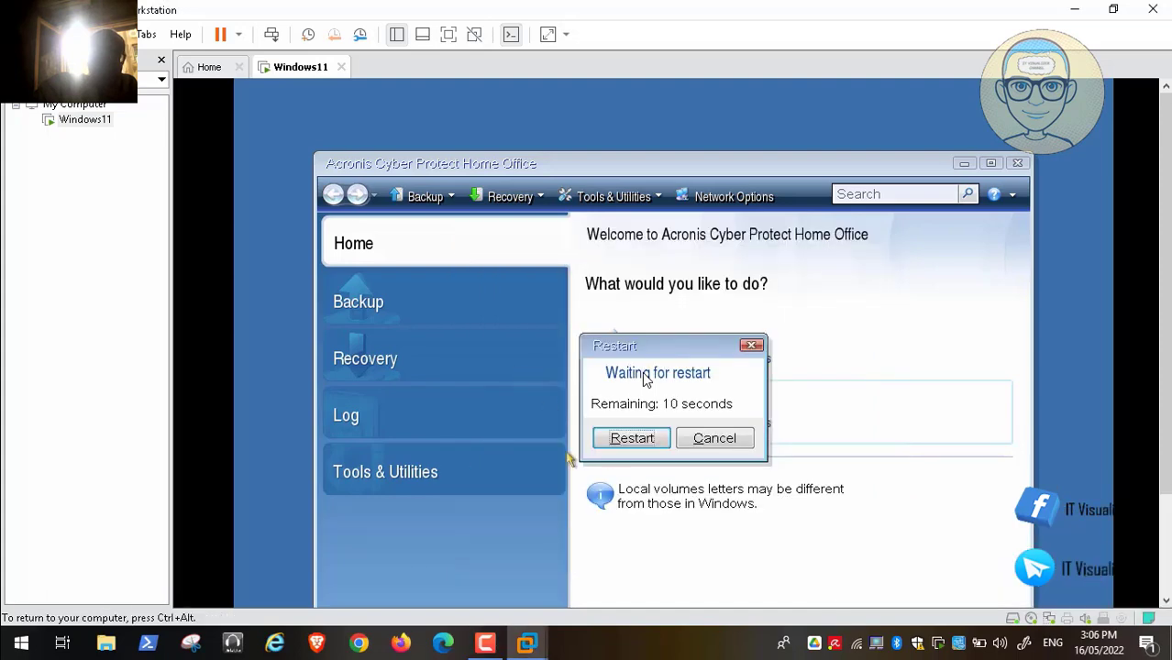
# - Restart the VM immediately from the countdown dialog and let it reboot toward Windows 11
pyautogui.click(631, 438)
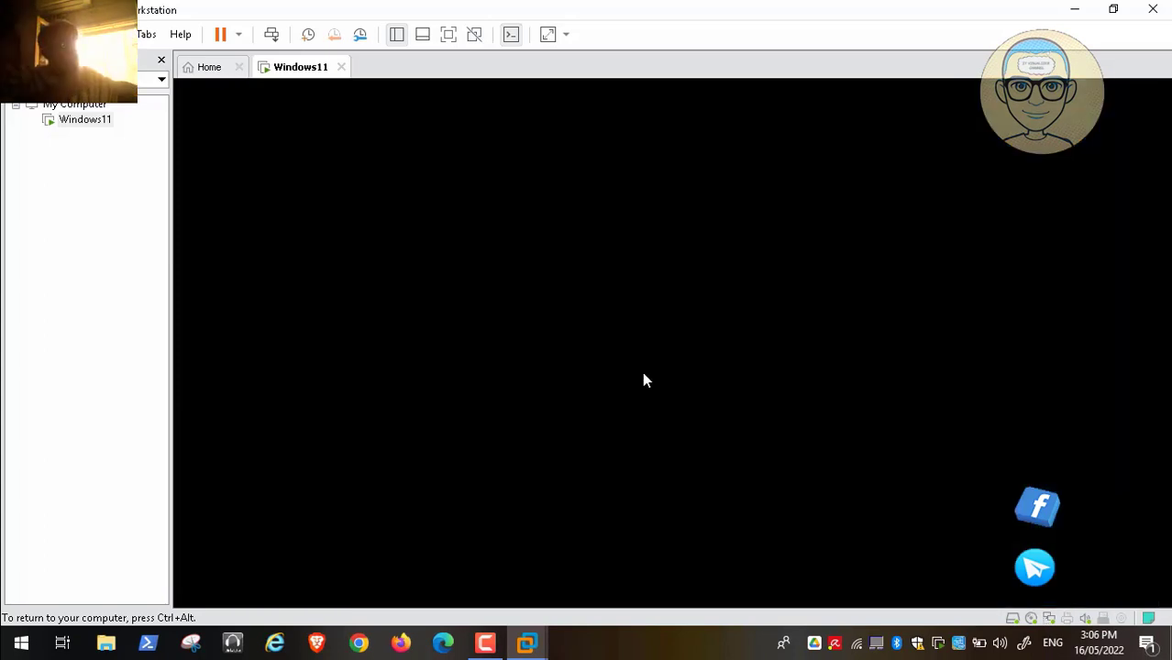
pyautogui.click(486, 646)
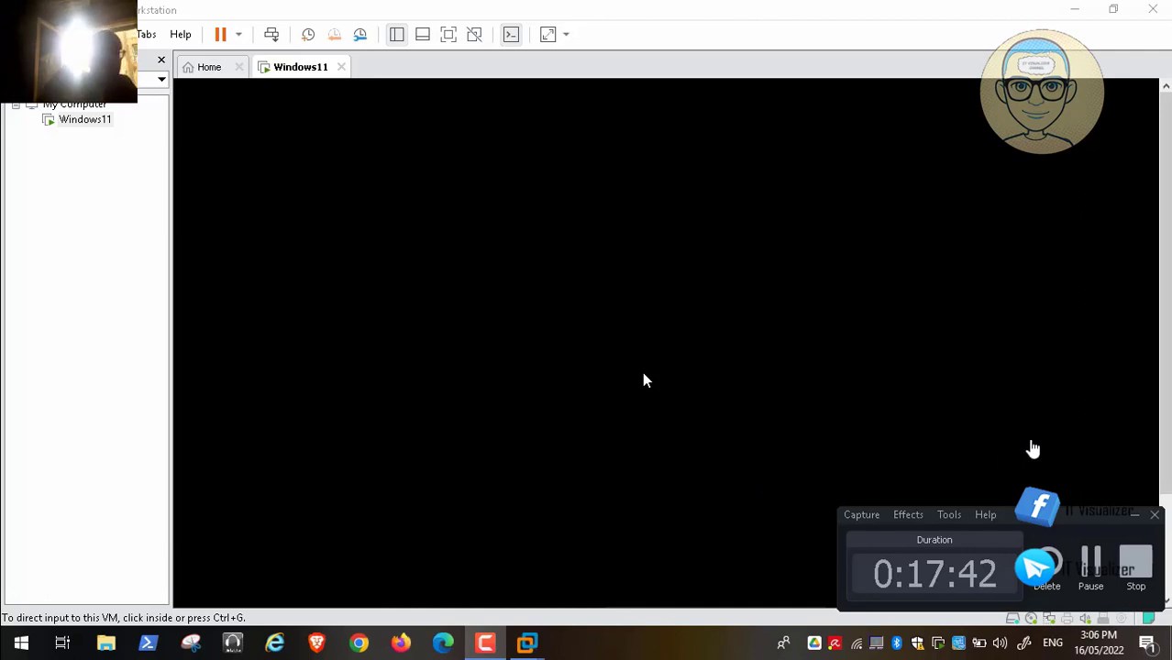
pyautogui.click(1134, 515)
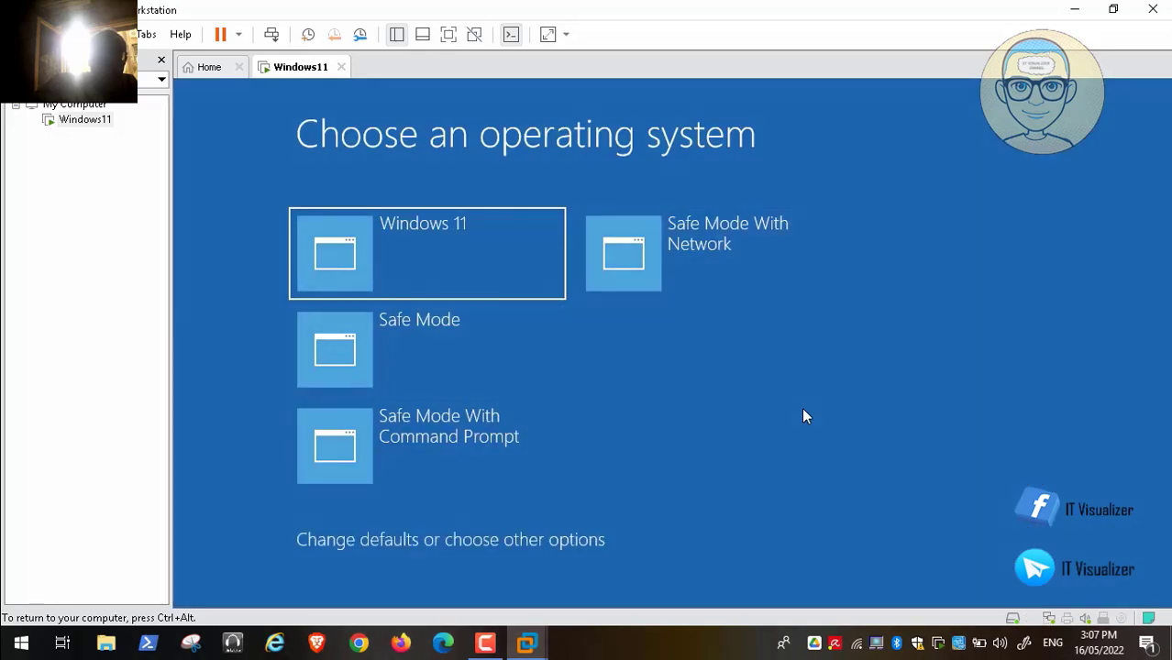
# - Choose Windows 11 at the Choose an operating system boot menu
pyautogui.hotkey('ctrl', 'alt')
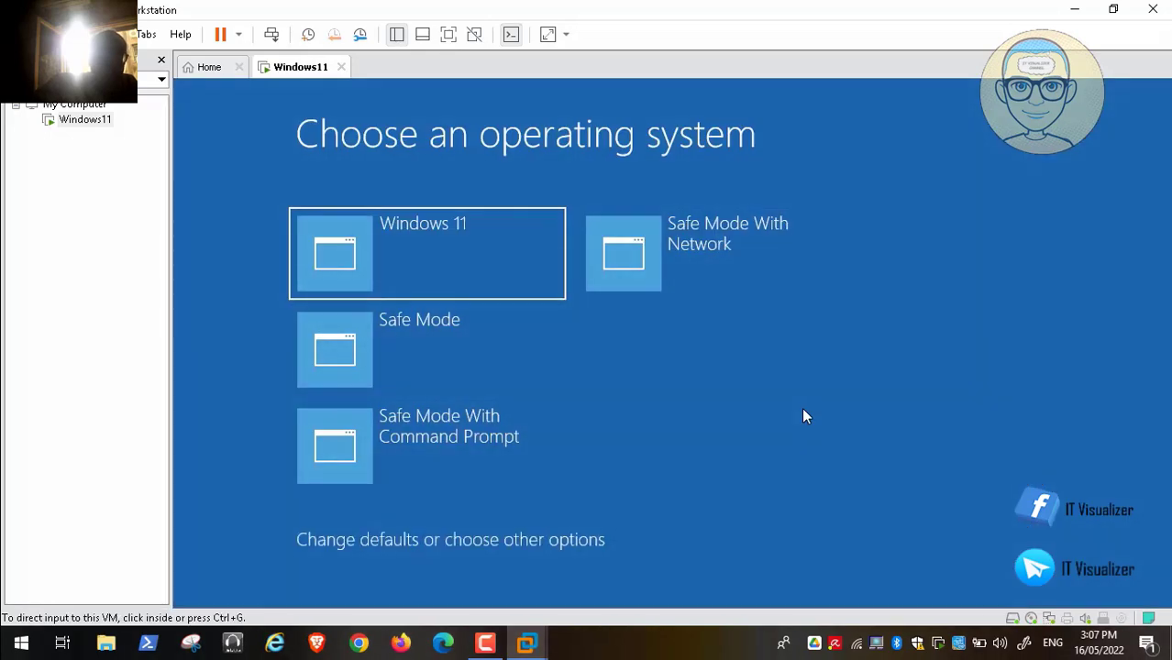
pyautogui.click(804, 411)
pyautogui.press('Return')
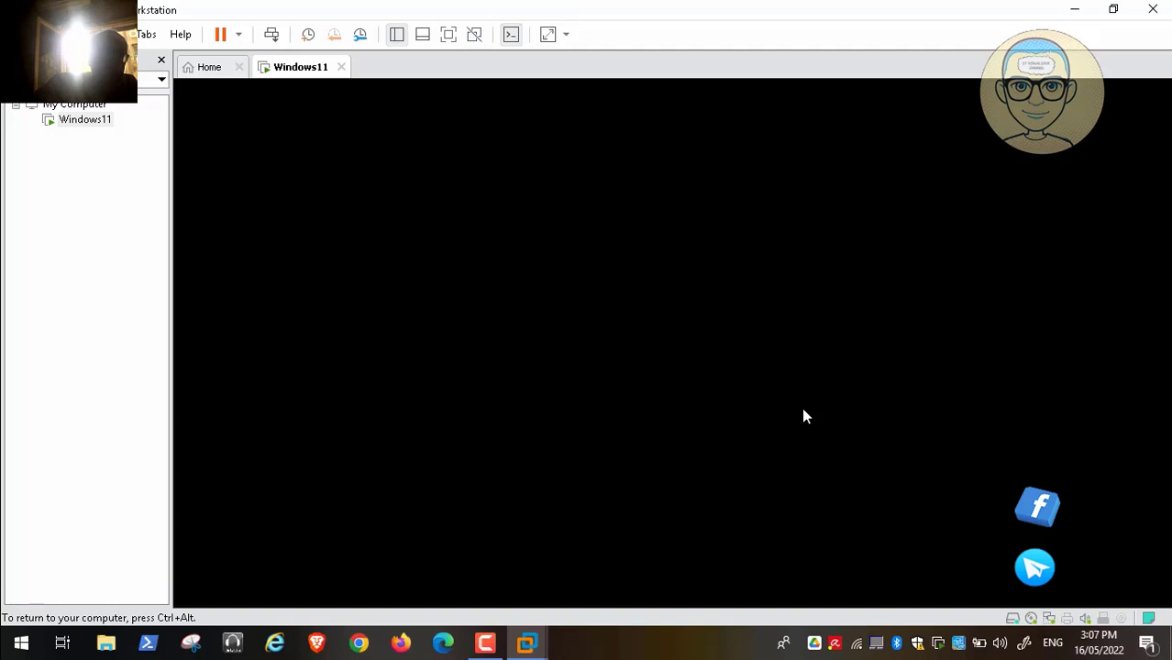
# - Sign in to Windows 11 with the account password to reach the desktop
pyautogui.hotkey('ctrl', 'alt')
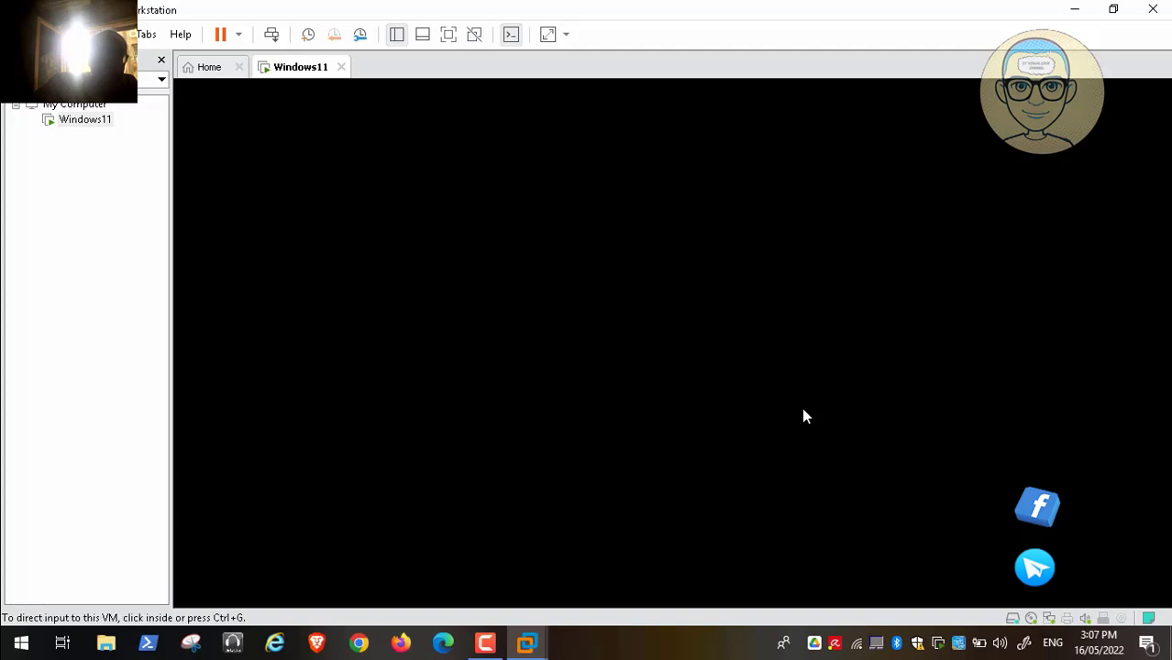
pyautogui.hotkey('alt', 'Tab')
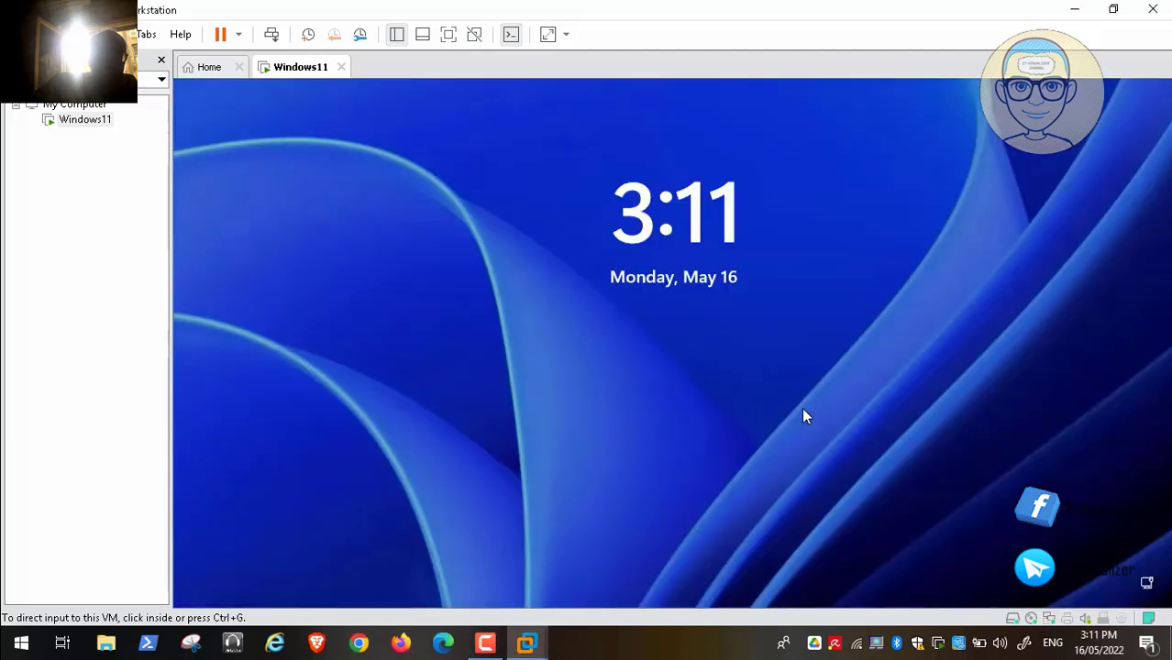
pyautogui.click(803, 417)
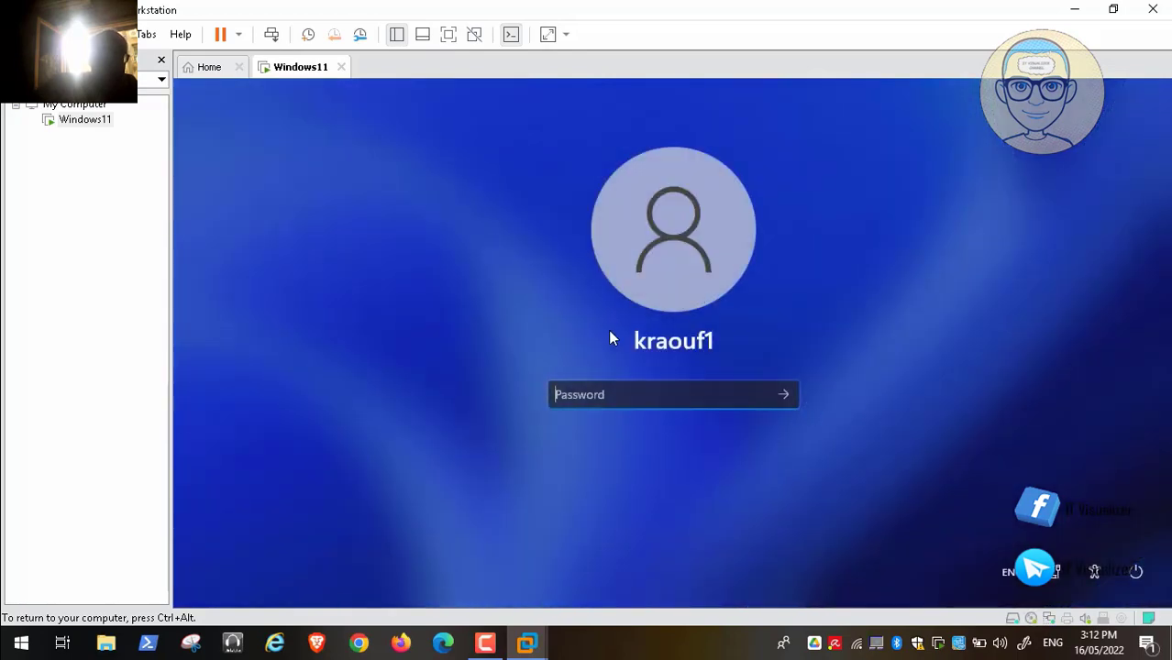
pyautogui.write('**********')
pyautogui.press('Return')
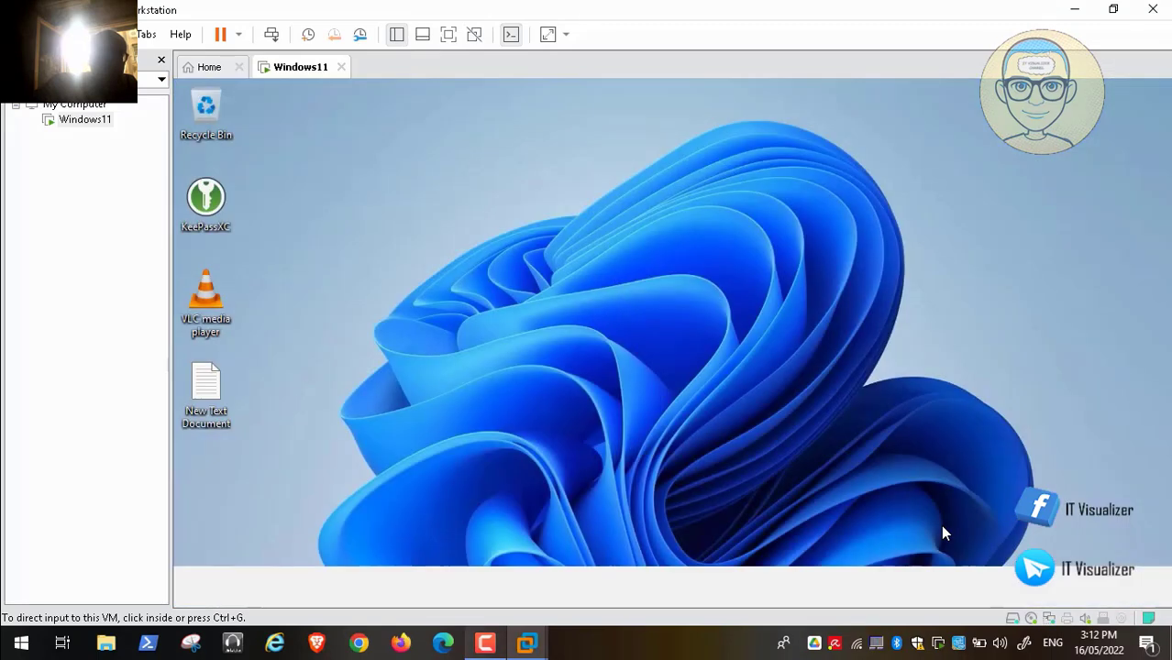
pyautogui.click(939, 525)
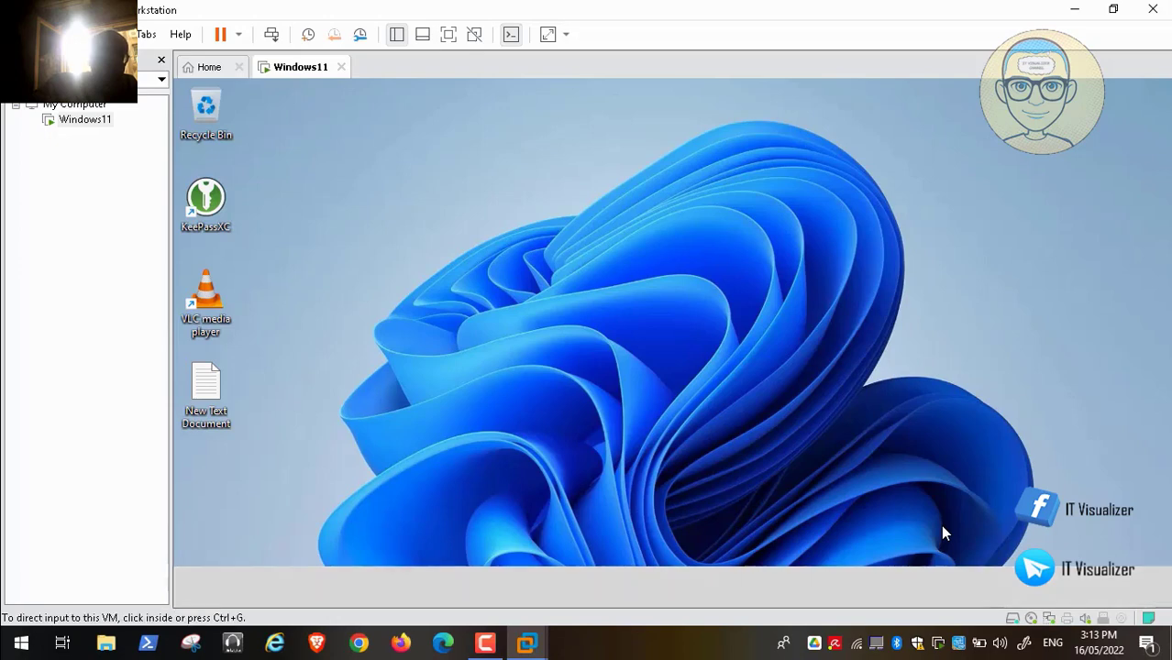
pyautogui.hotkey('alt', 'Tab')
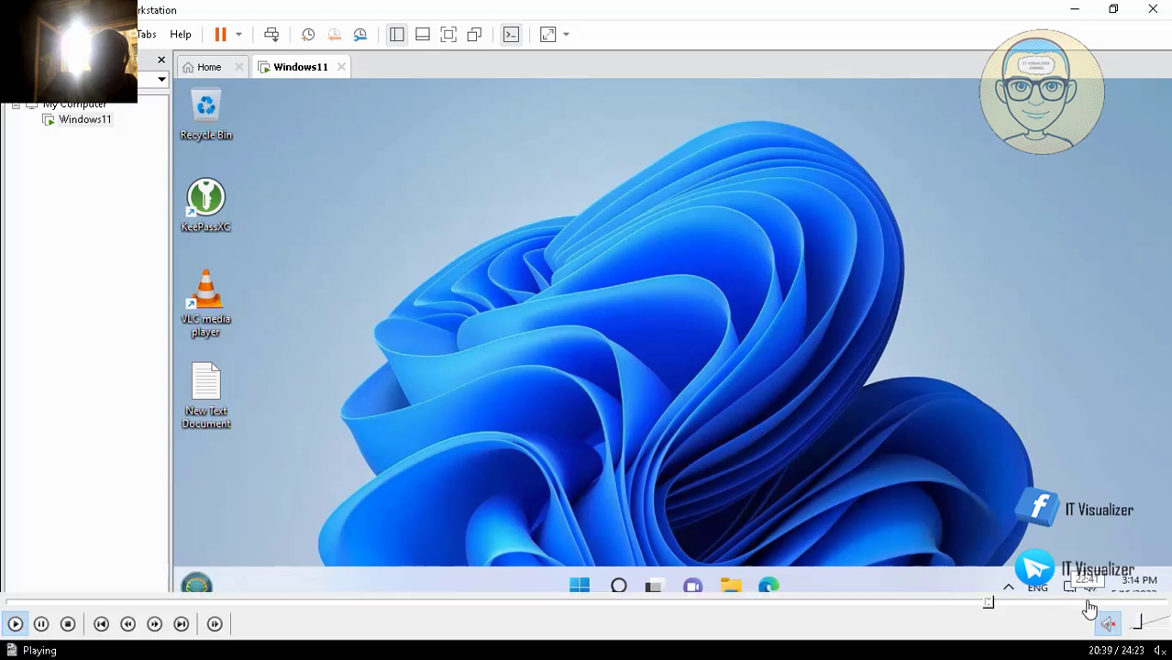
# - Open Computer Management from This PC via Show more options > Manage
pyautogui.moveTo(1065, 604)
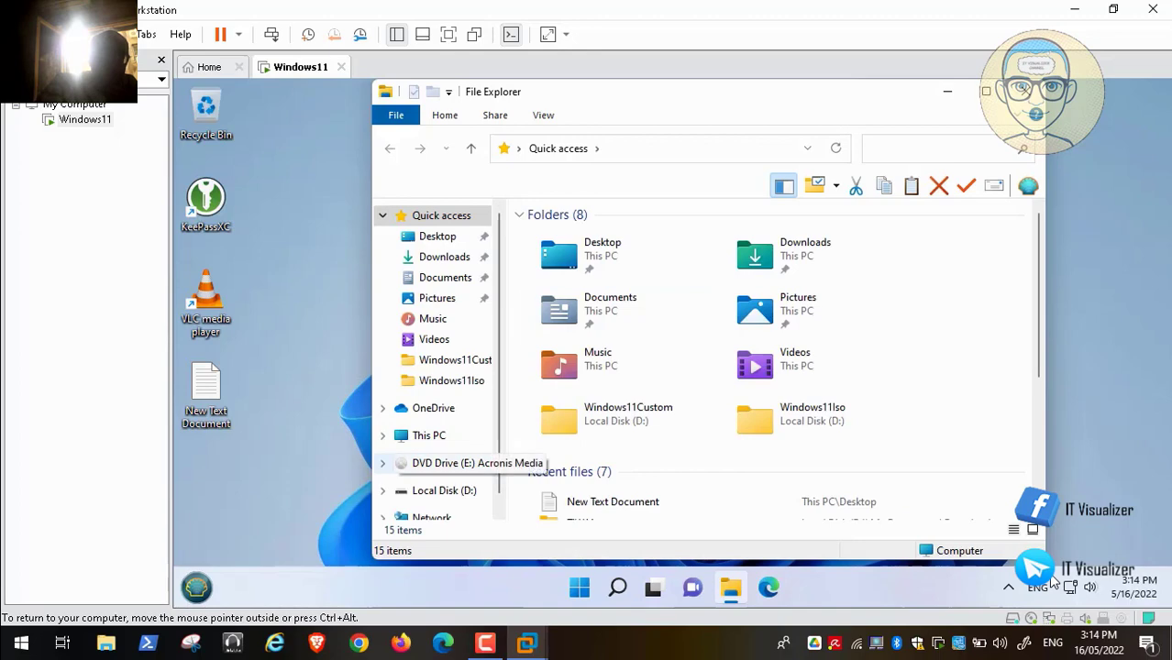
pyautogui.moveTo(1169, 611)
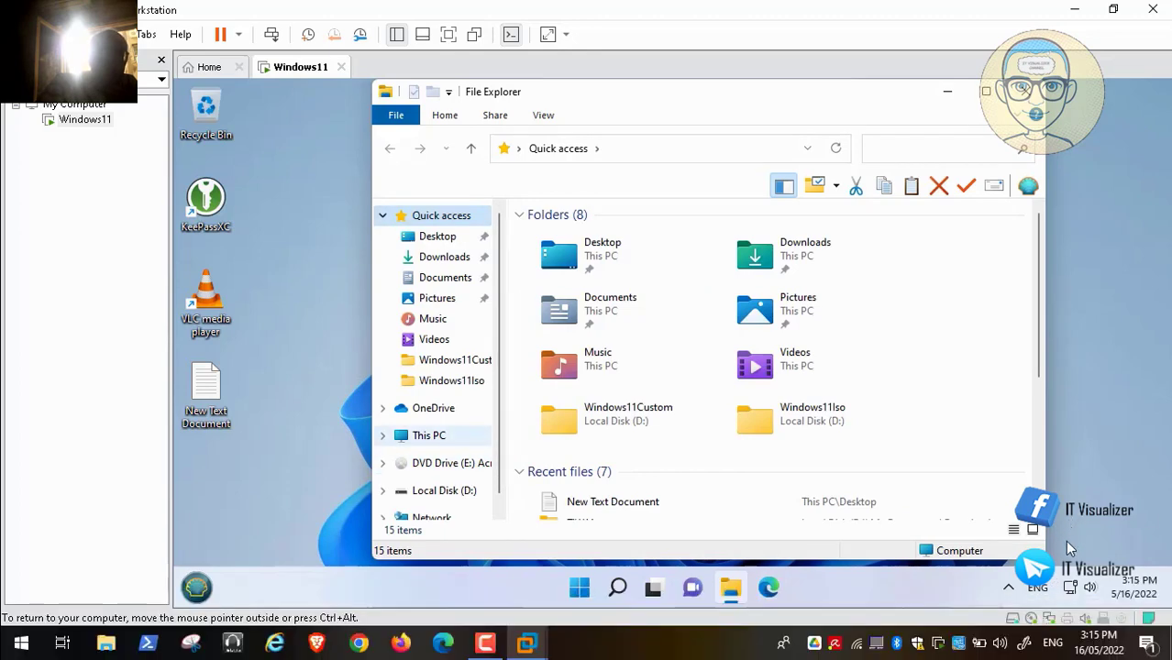
pyautogui.rightClick(437, 436)
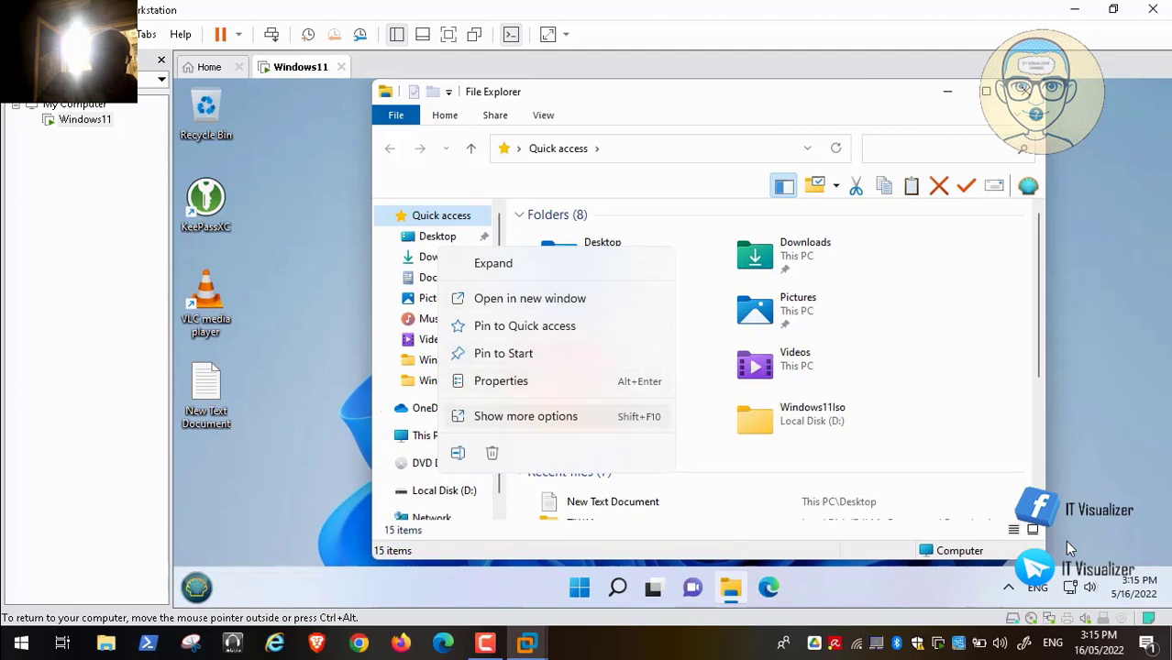
pyautogui.click(525, 416)
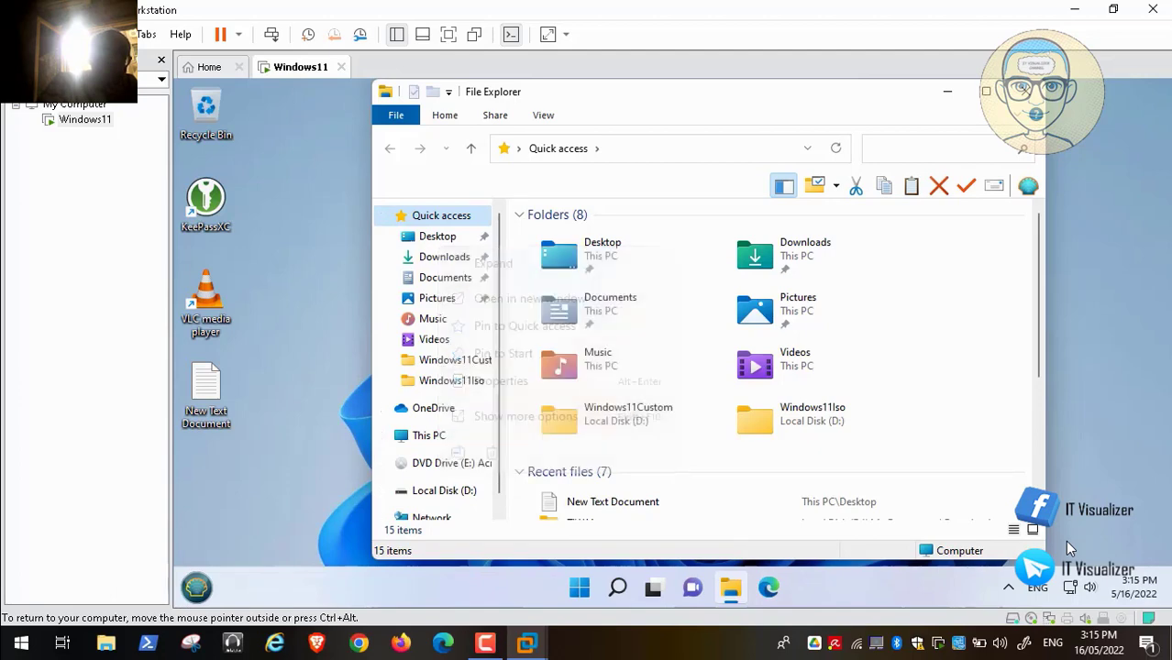
pyautogui.click(890, 402)
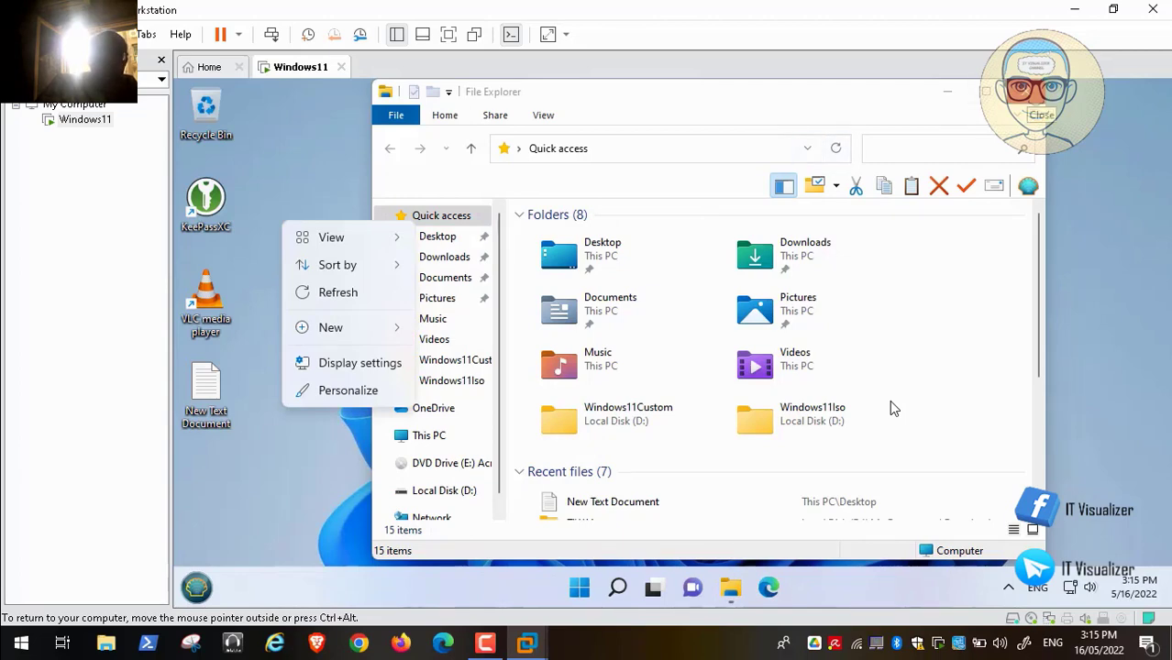
# - Close File Explorer and continue in the Computer Management console
pyautogui.click(1025, 92)
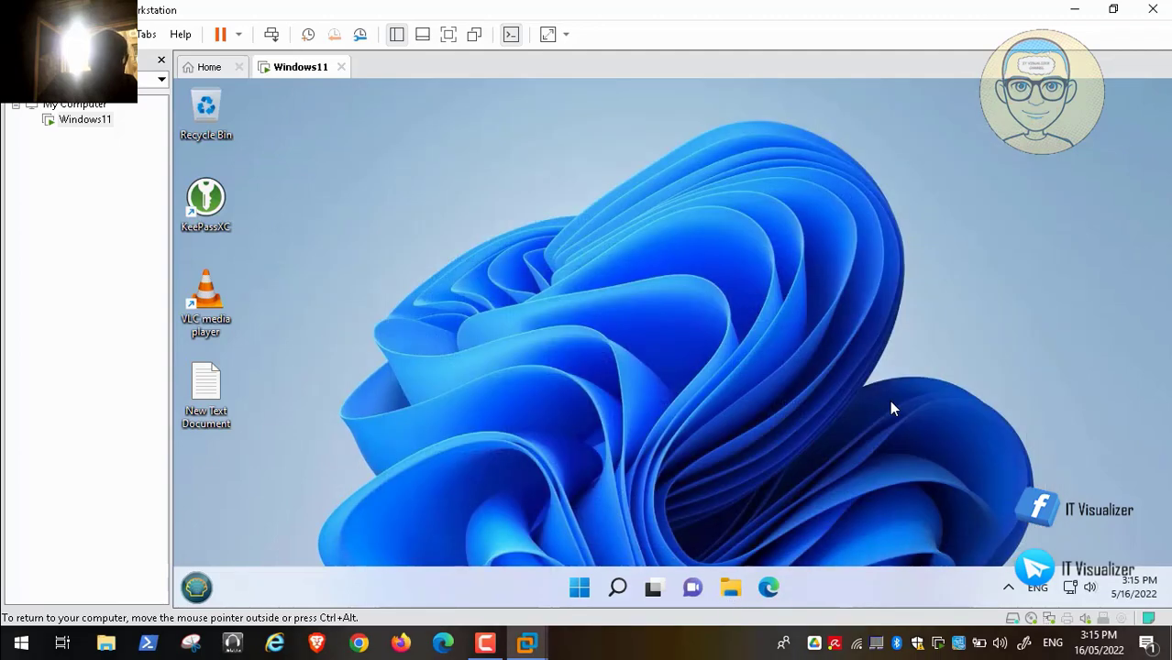
pyautogui.moveTo(1051, 623)
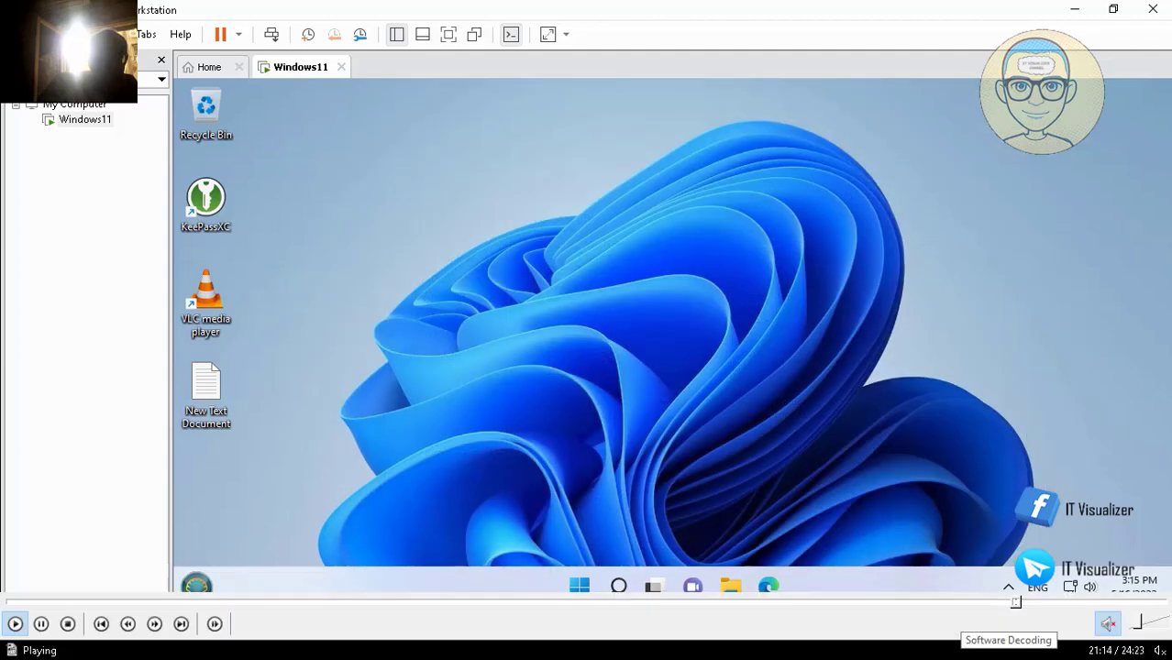
pyautogui.click(1025, 602)
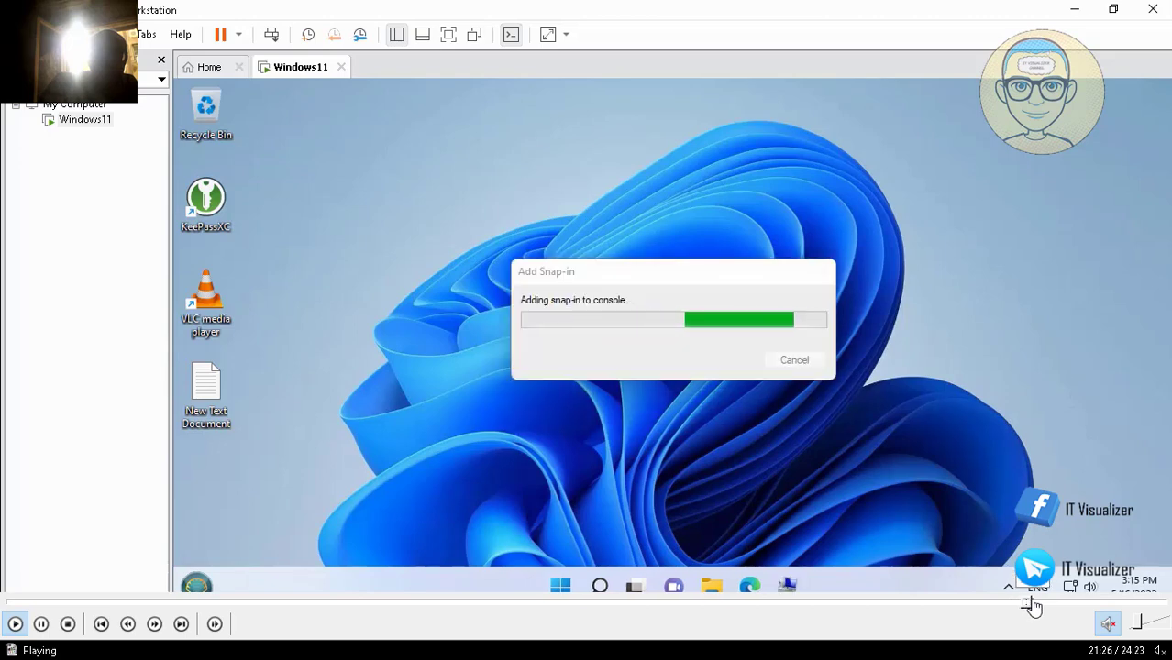
# - Copy the new user name into the Full name and Description fields of the New User dialog
pyautogui.click(1025, 602)
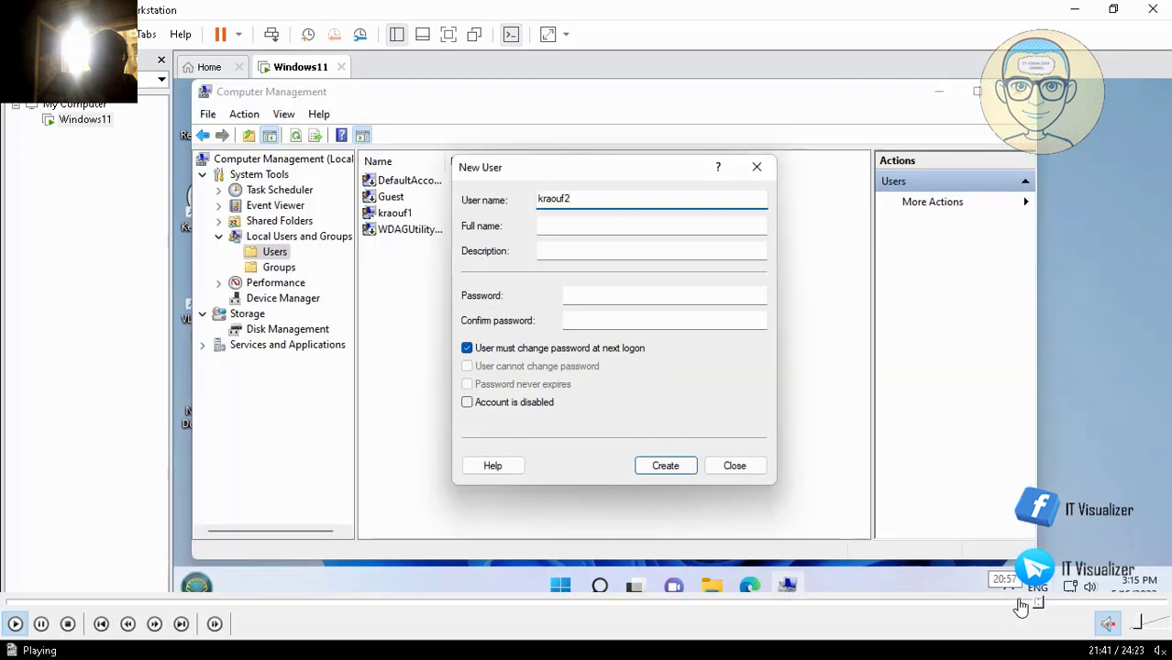
pyautogui.click(1042, 603)
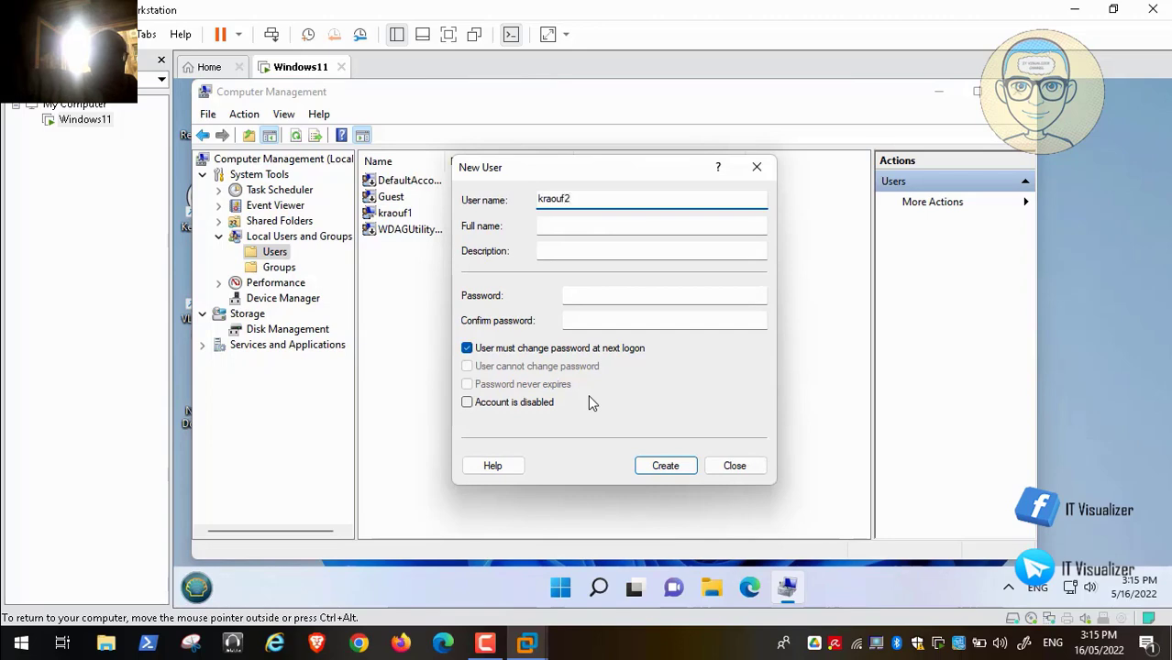
pyautogui.press('Tab')
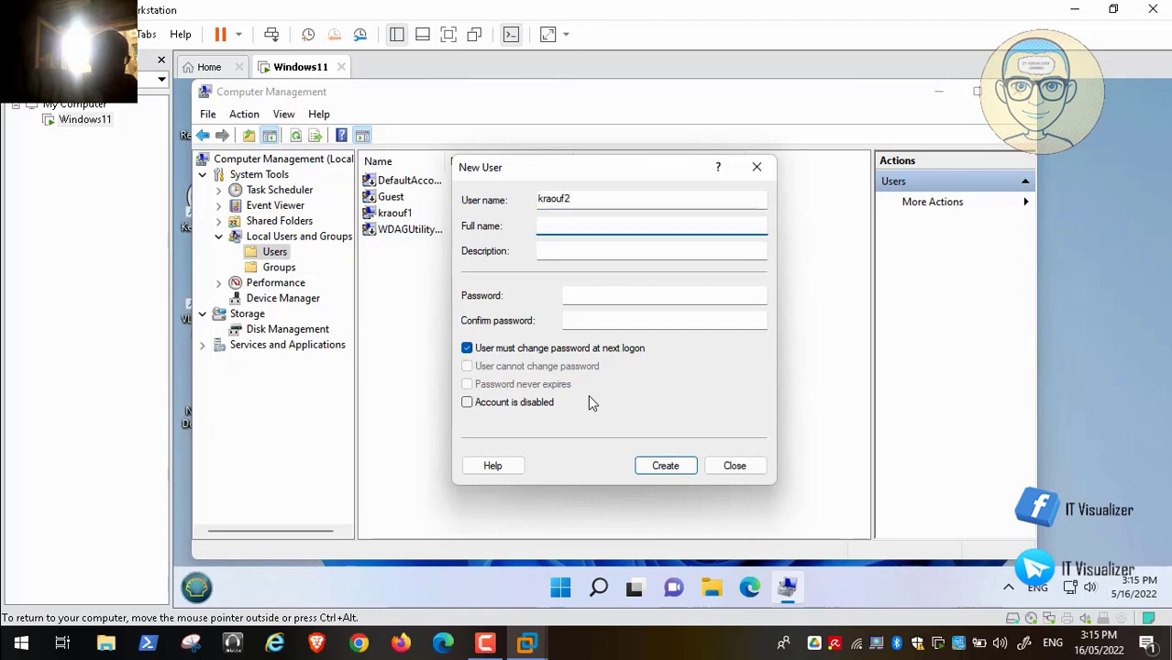
pyautogui.hotkey('shift', 'Tab')
pyautogui.hotkey('ctrl', 'c')
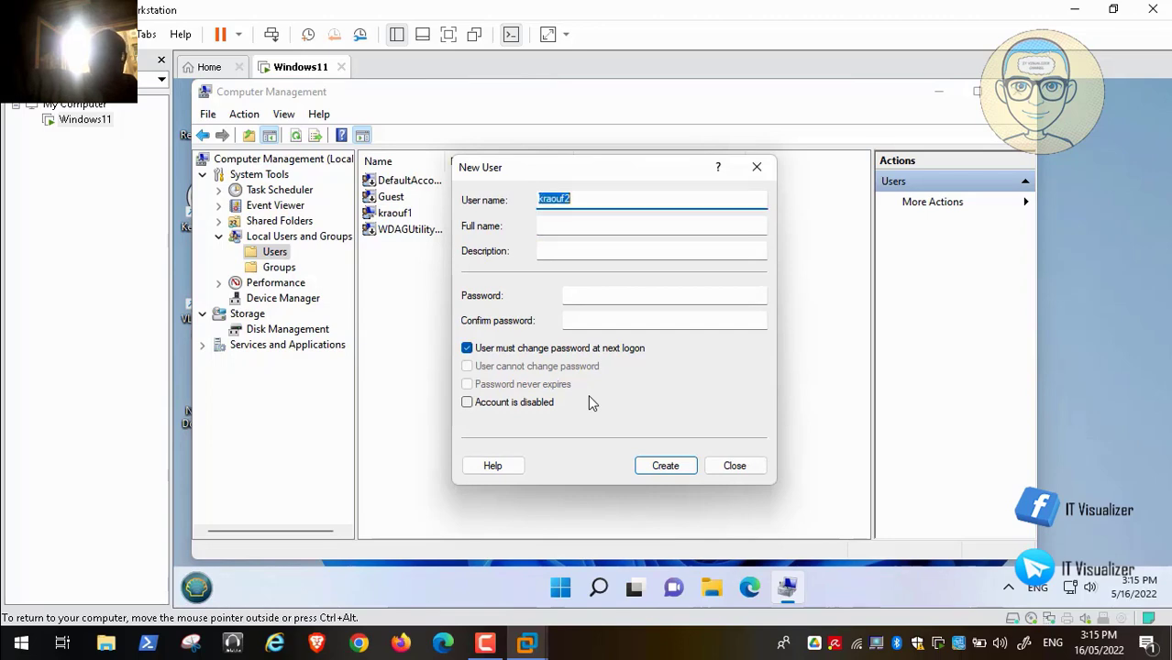
pyautogui.press('Tab')
pyautogui.hotkey('ctrl', 'v')
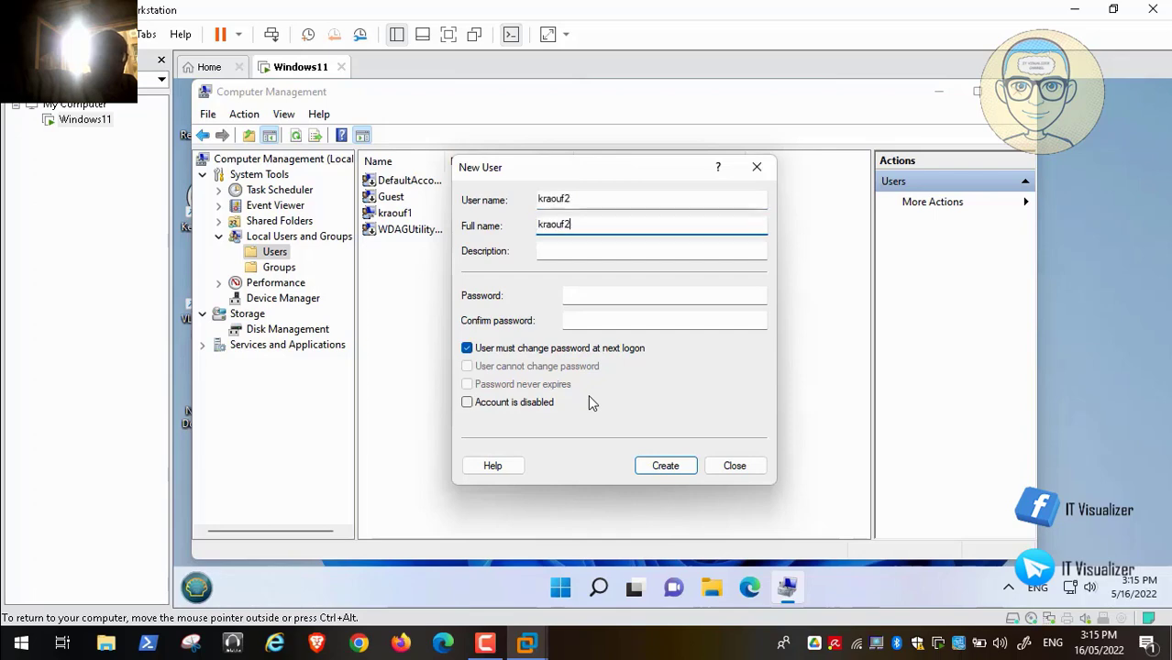
pyautogui.press('Tab')
pyautogui.hotkey('ctrl', 'v')
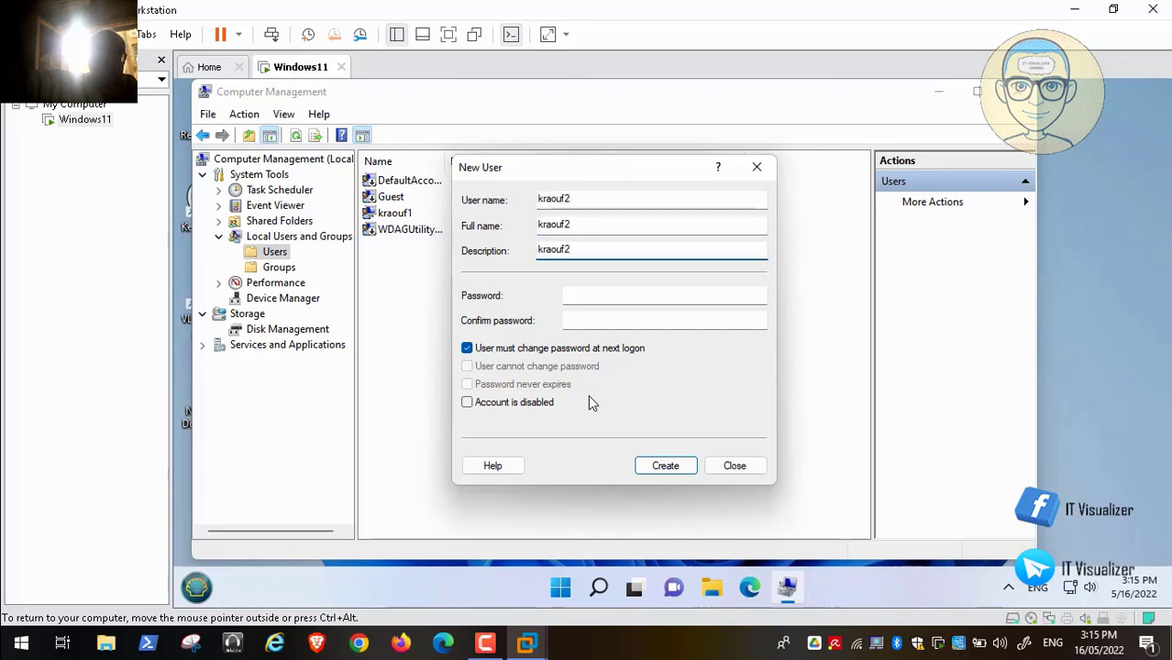
# - Untick 'User must change password', enter and confirm the password, and create the user
pyautogui.press('Tab')
pyautogui.press('Tab')
pyautogui.press('Tab')
pyautogui.press('space')
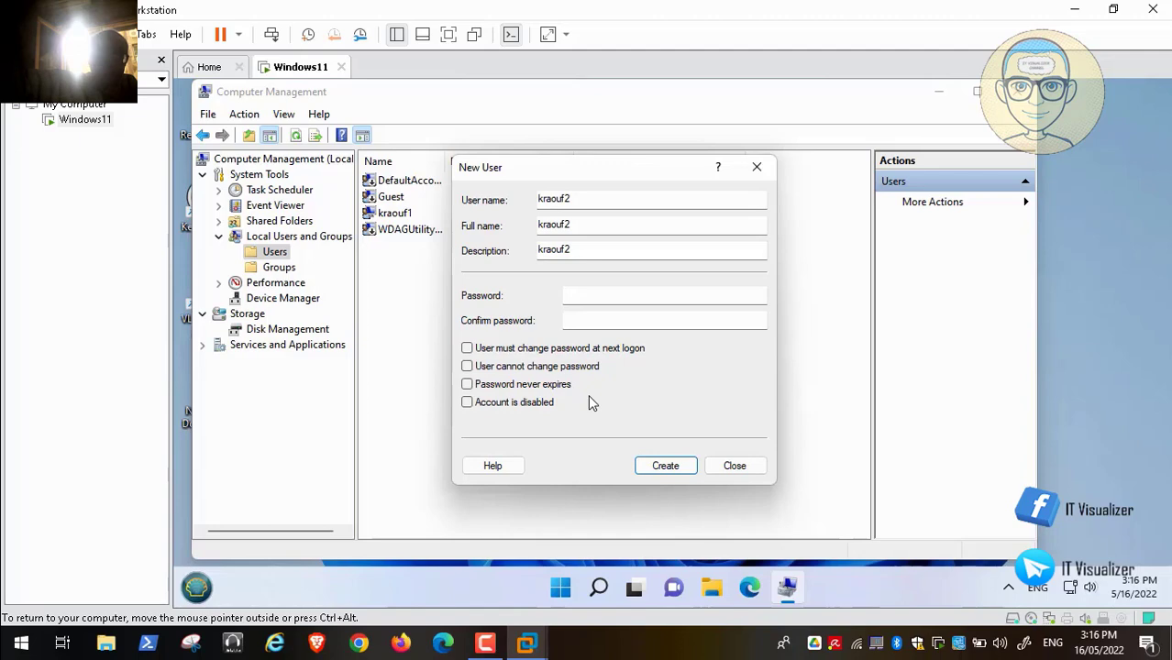
pyautogui.hotkey('shift', 'Tab')
pyautogui.hotkey('shift', 'Tab')
pyautogui.write('123456')
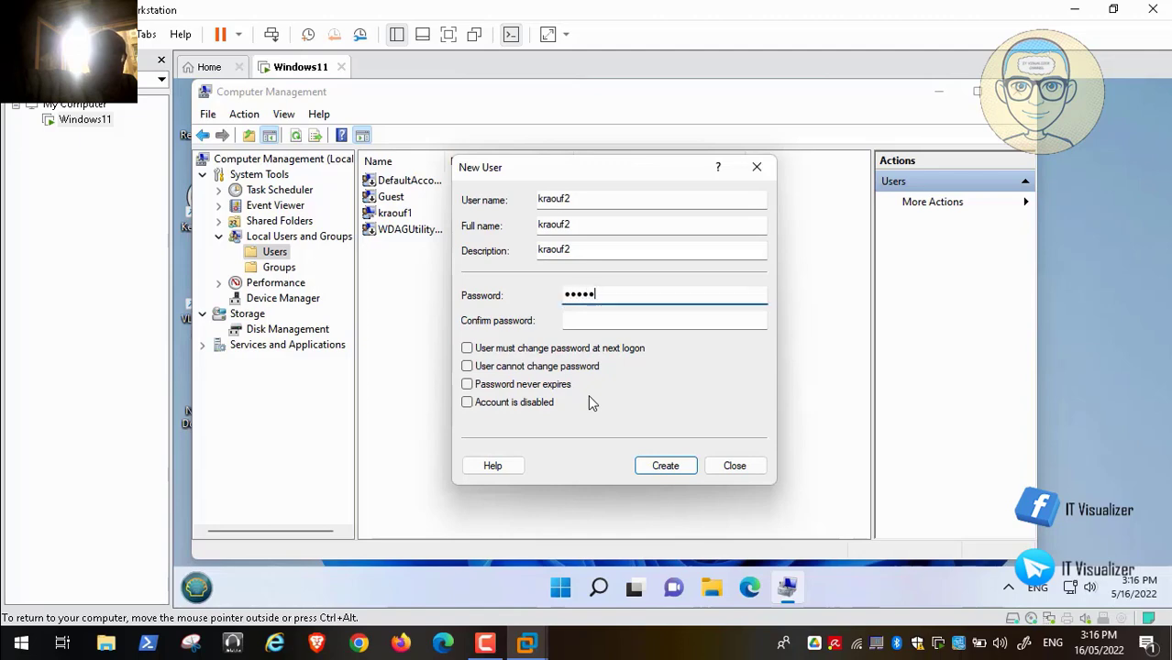
pyautogui.write('7890')
pyautogui.press('Tab')
pyautogui.write('12345')
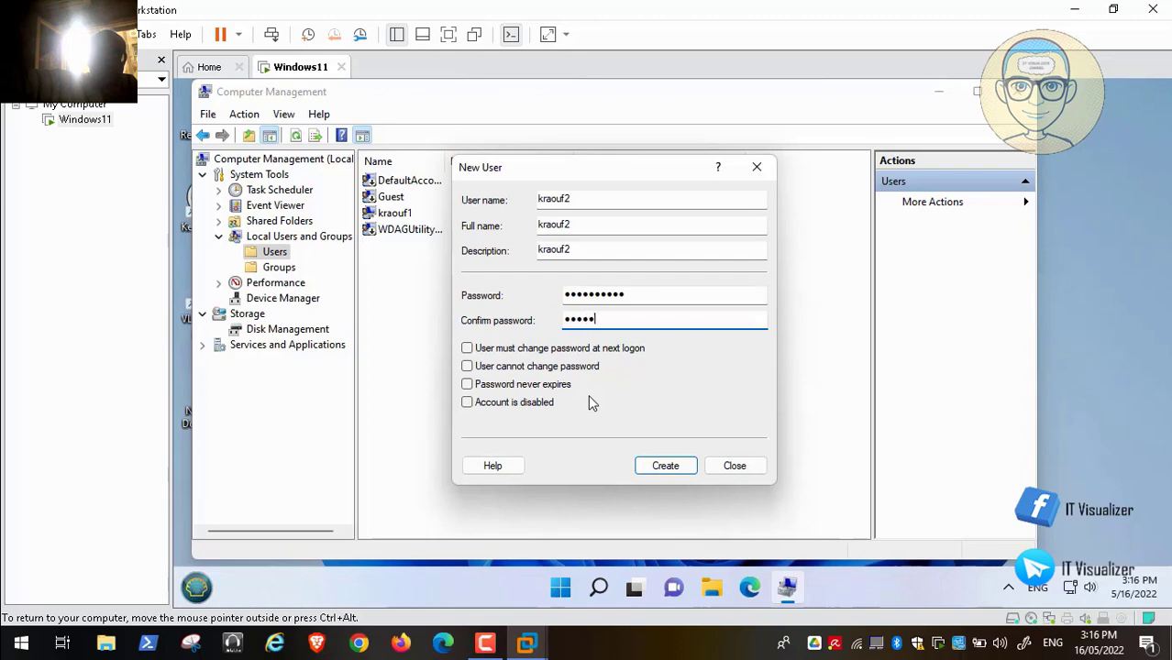
pyautogui.write('67890')
pyautogui.press('Return')
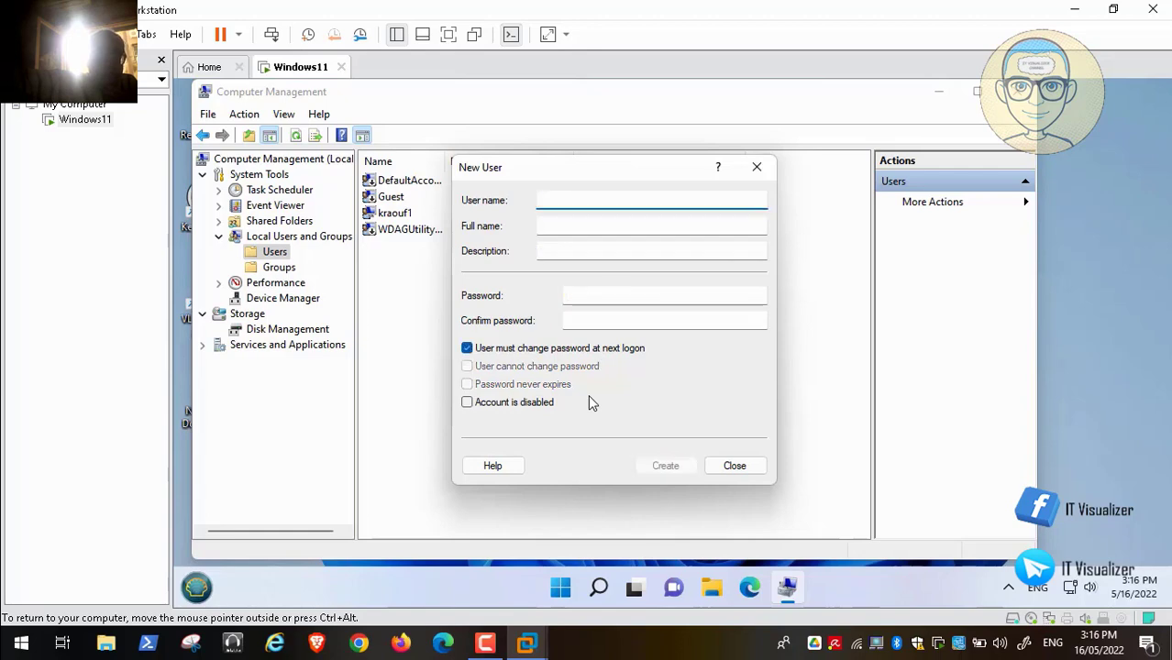
pyautogui.press('Return')
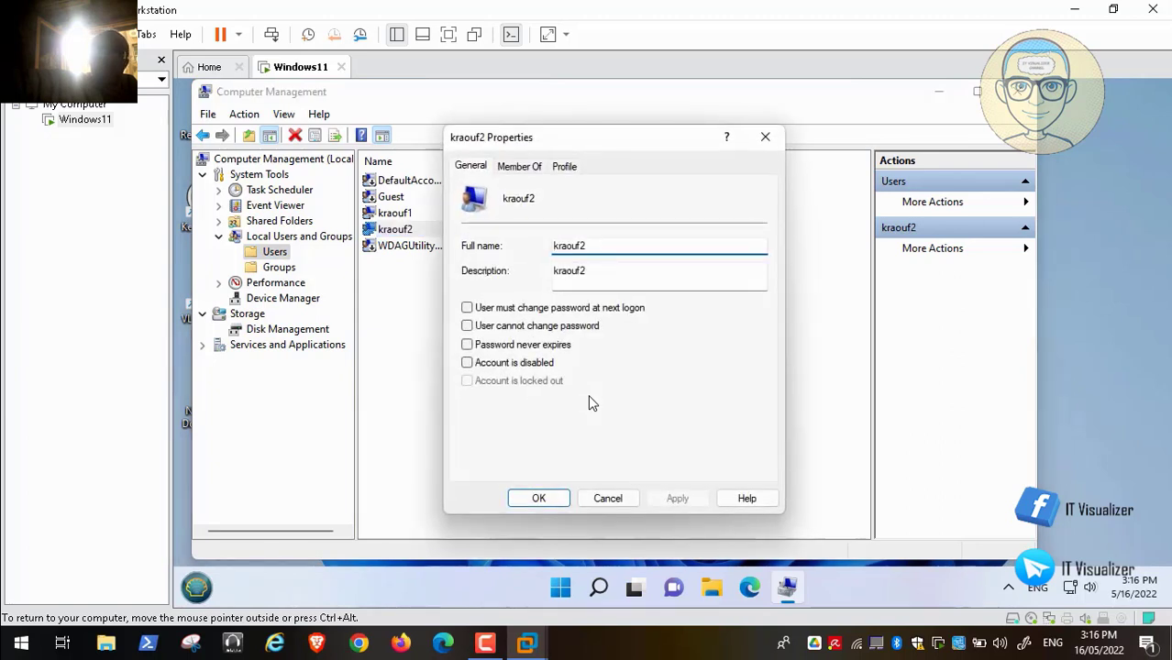
pyautogui.hotkey('ctrl', 'Tab')
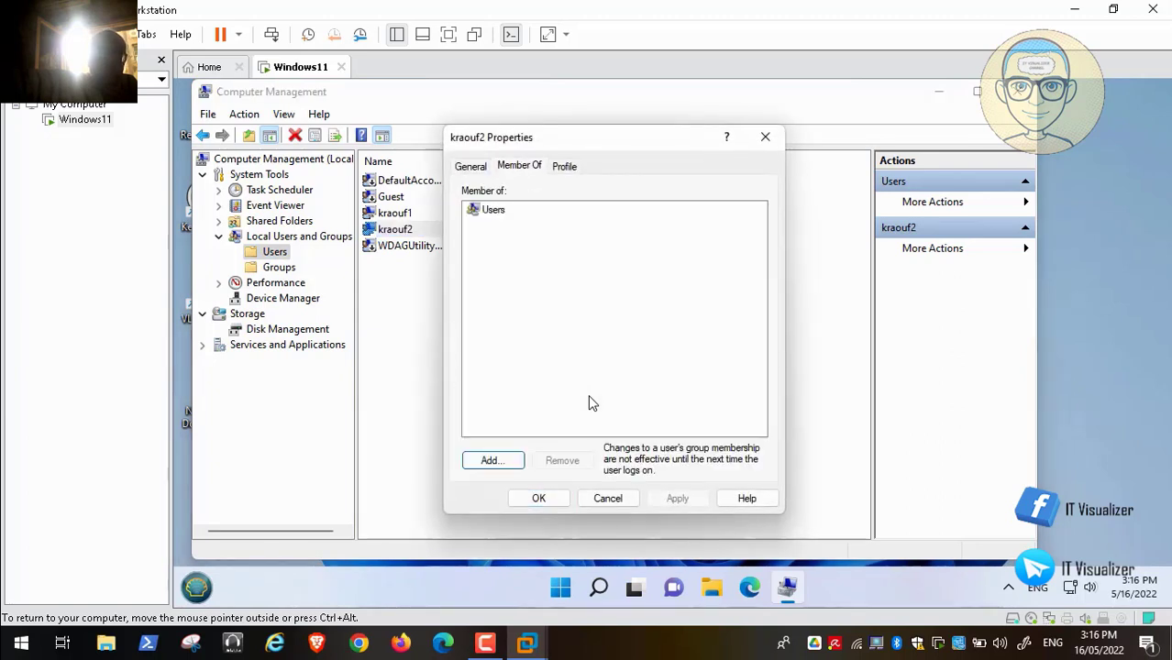
pyautogui.click(493, 210)
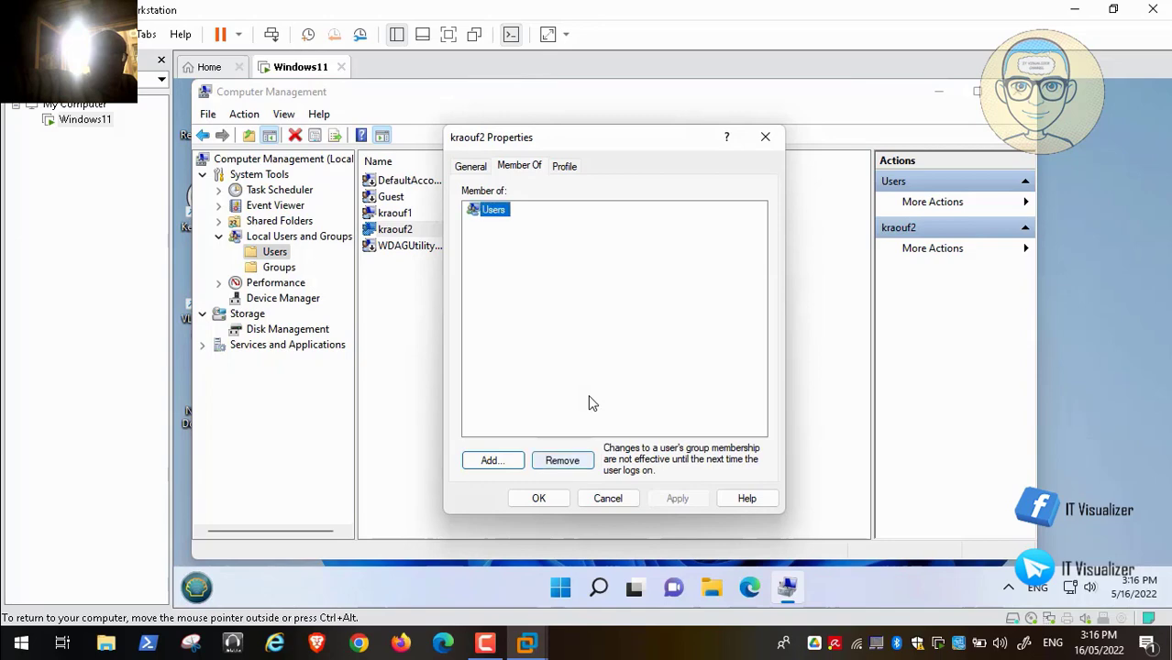
pyautogui.click(562, 461)
pyautogui.click(492, 461)
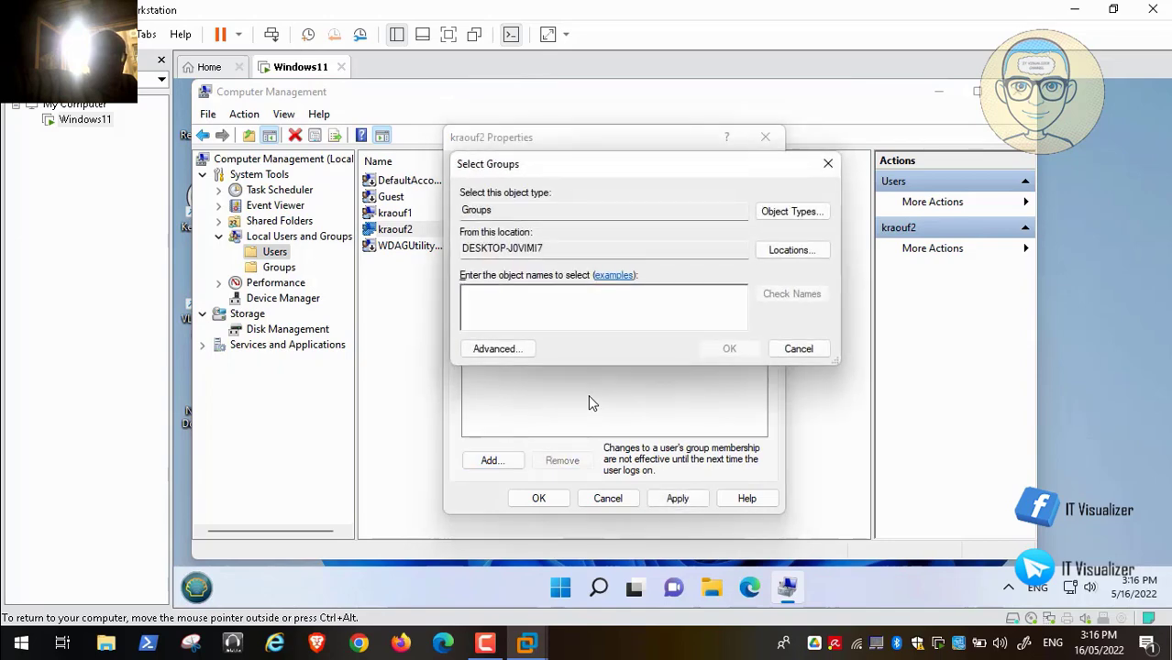
pyautogui.write('adminis')
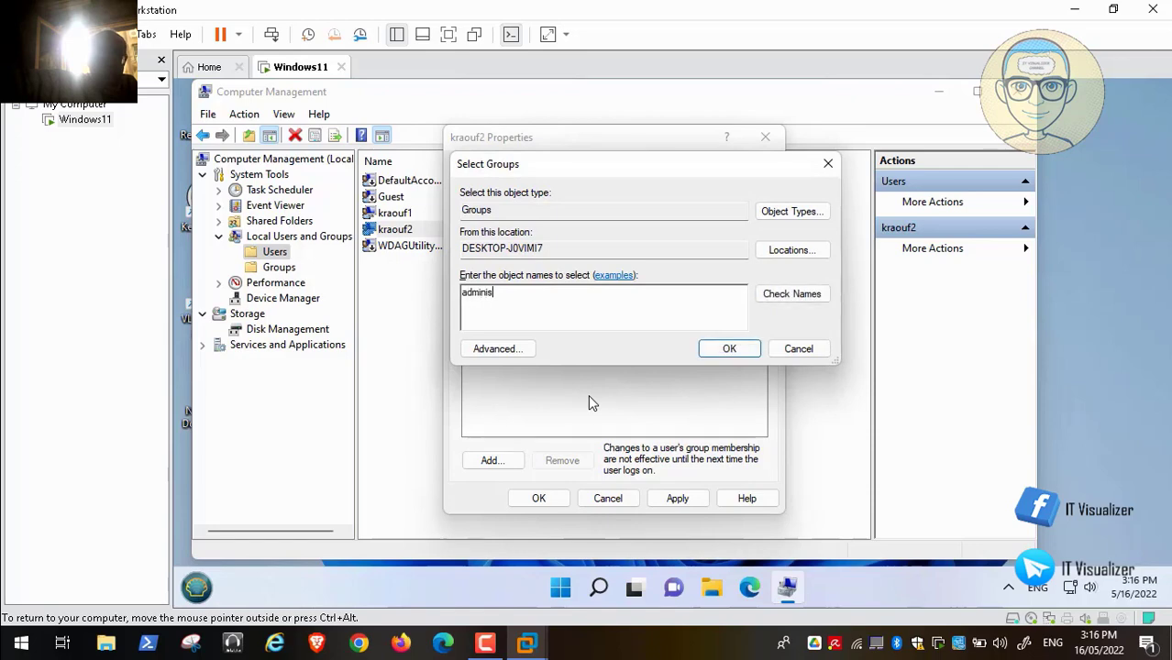
pyautogui.write('trators')
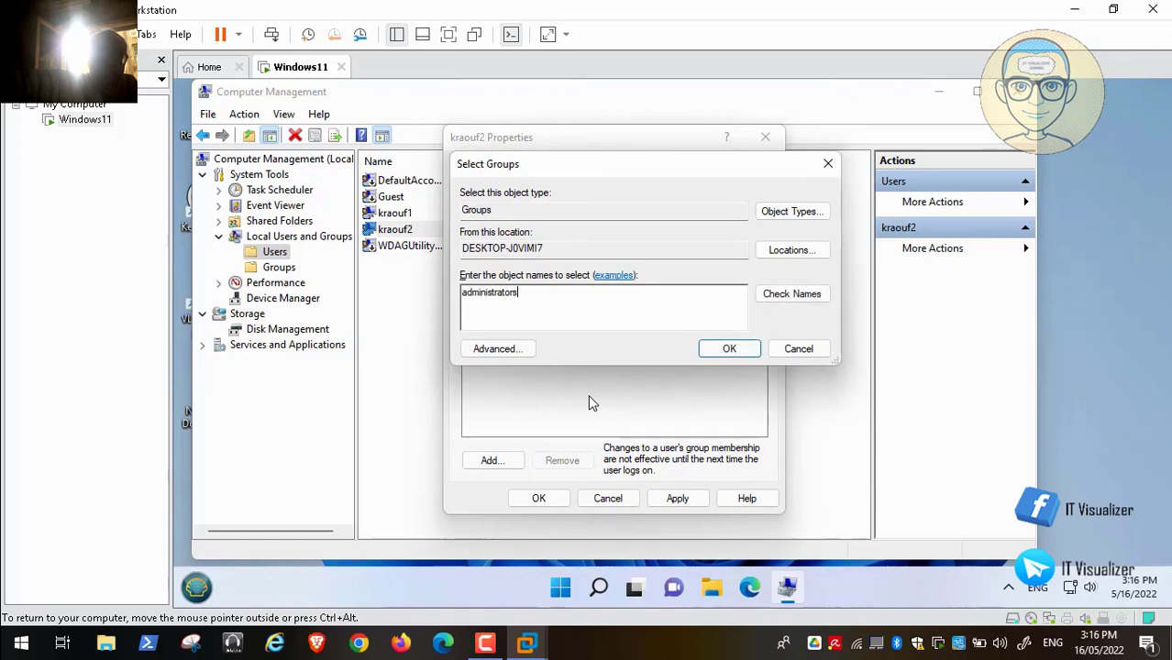
pyautogui.hotkey('alt', 'k')
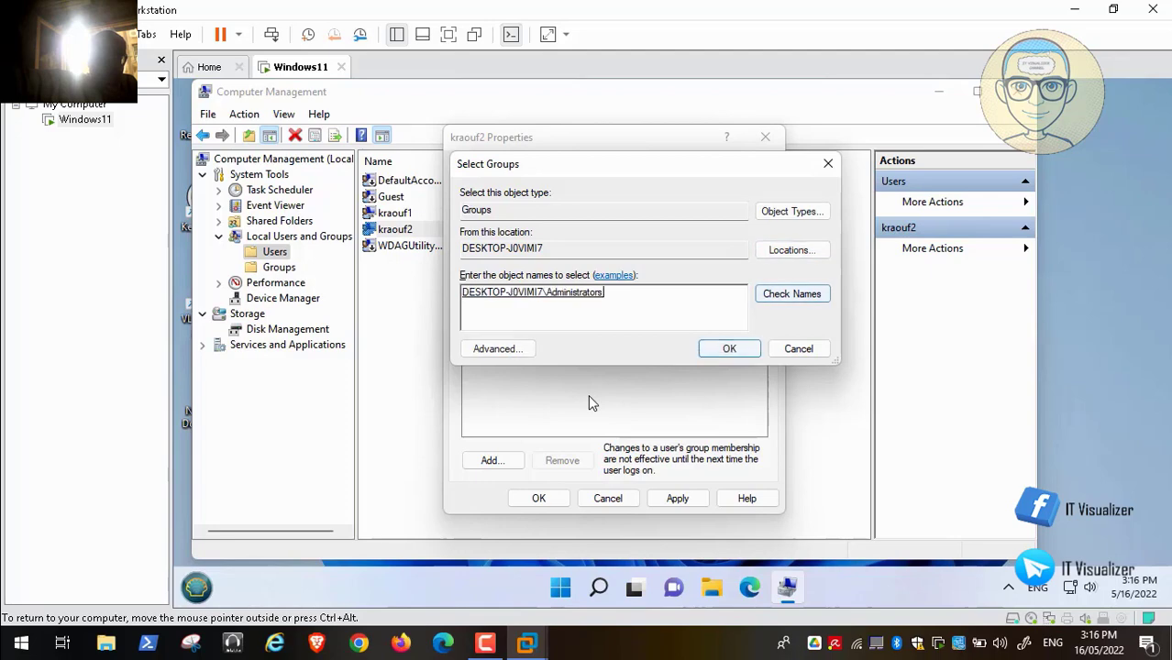
pyautogui.press('Return')
pyautogui.hotkey('alt', 'a')
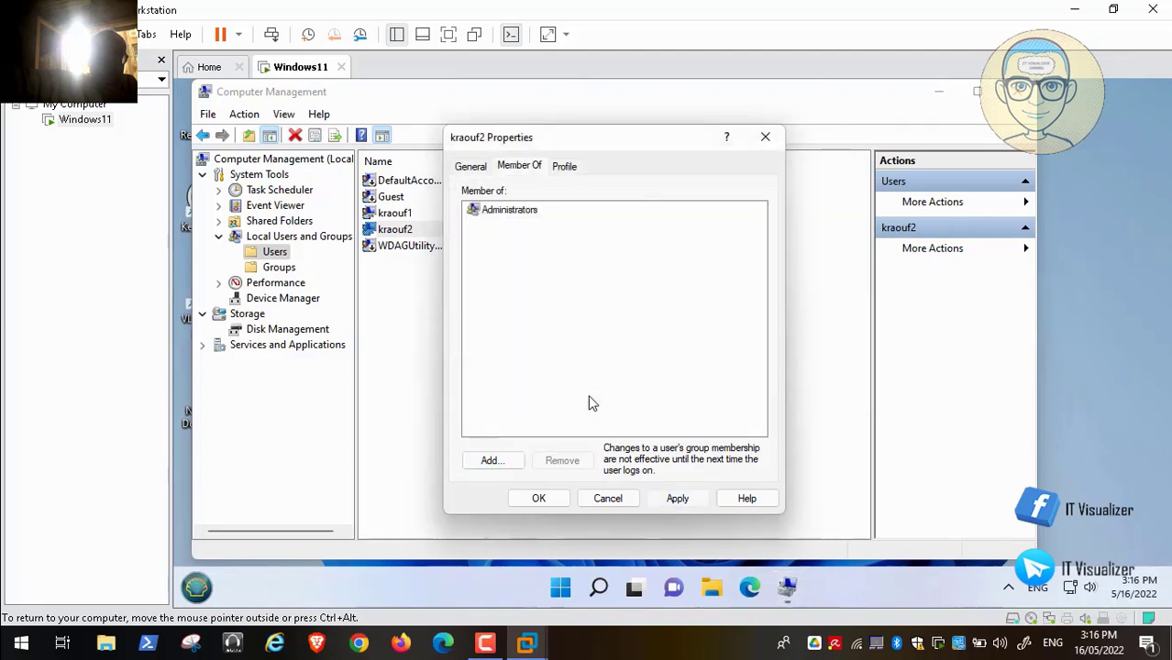
pyautogui.hotkey('shift', 'Tab')
pyautogui.press('Return')
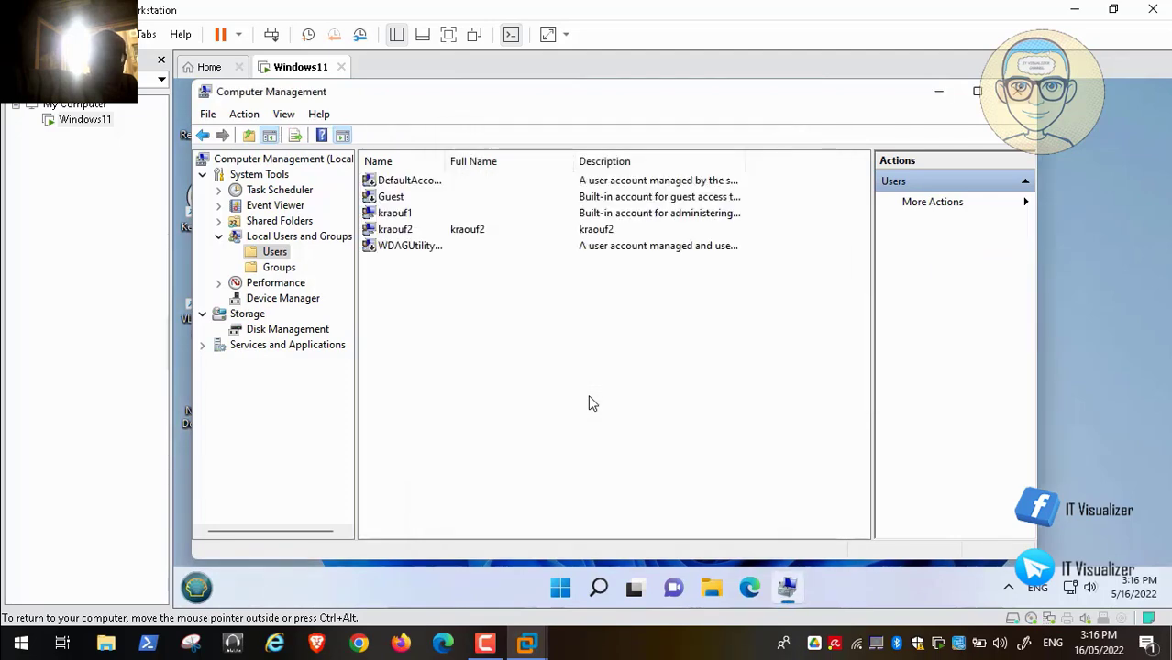
# - Close Computer Management and sign out of Windows through the Win+X shut down menu
pyautogui.hotkey('alt', 'F4')
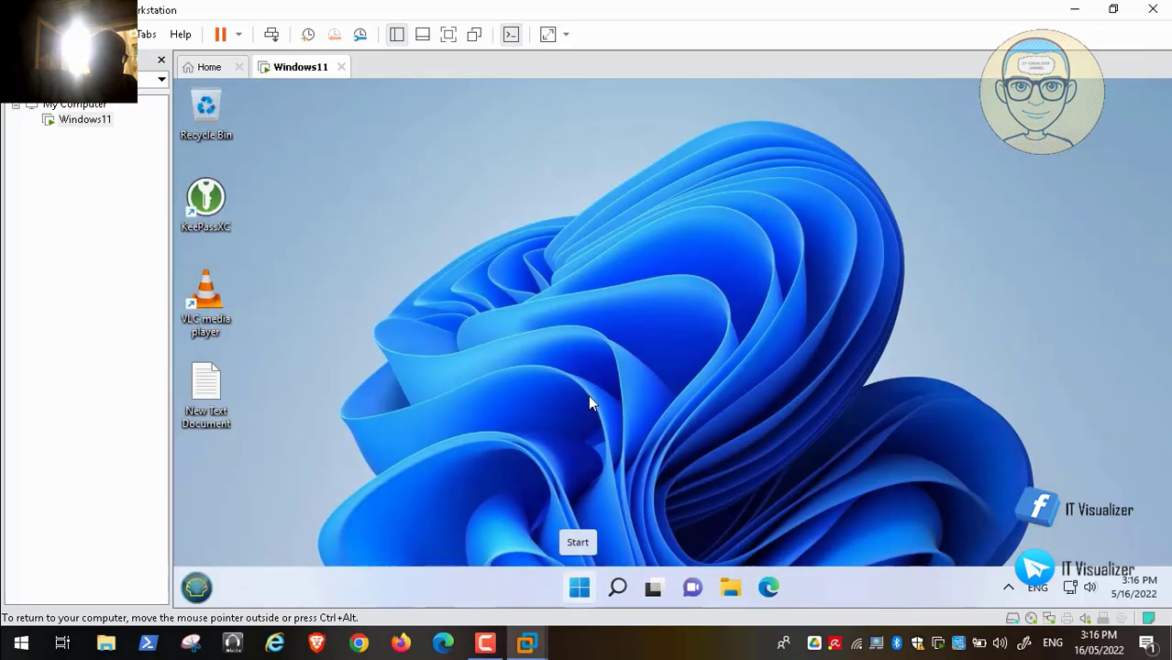
pyautogui.press('super+x')
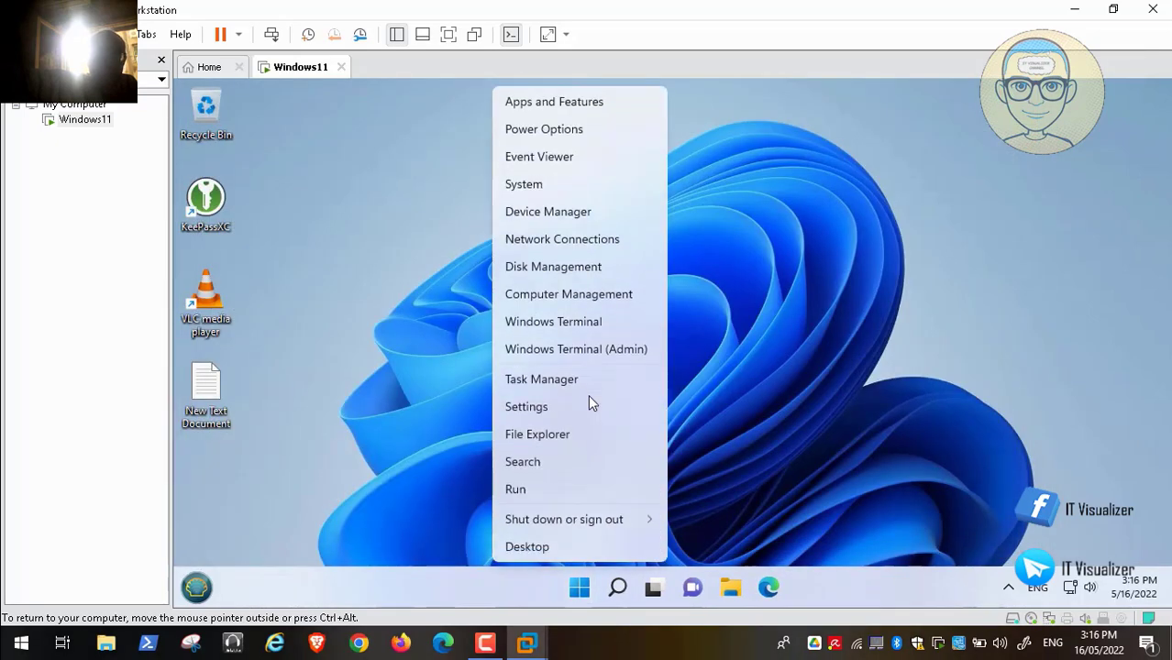
pyautogui.press('u')
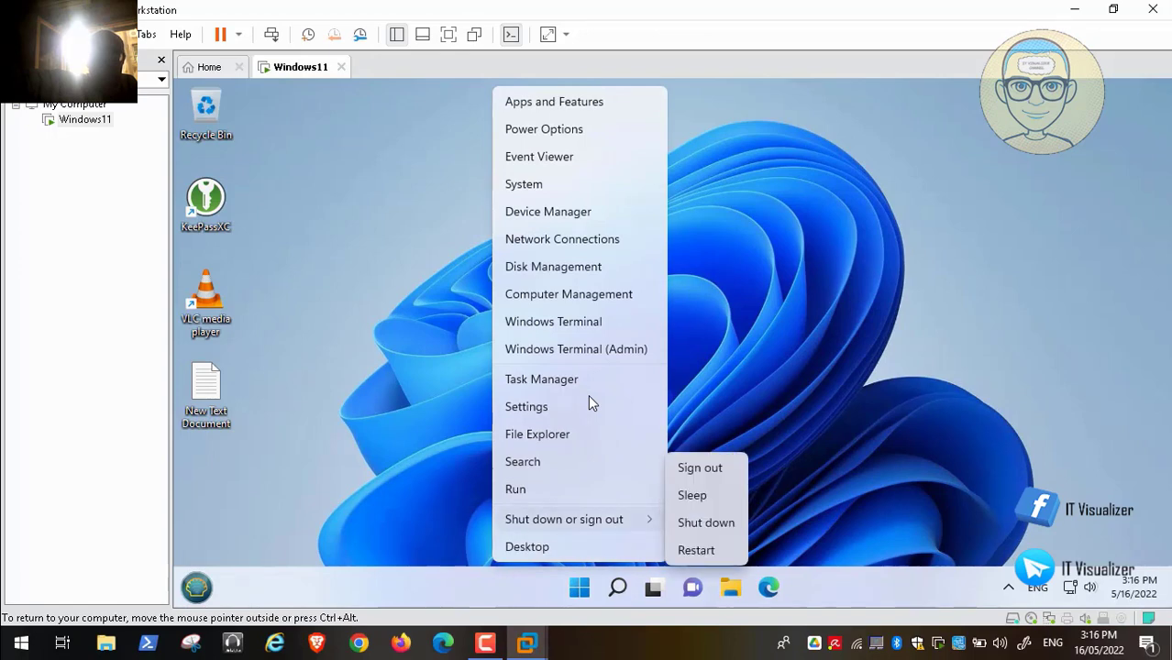
pyautogui.press('i')
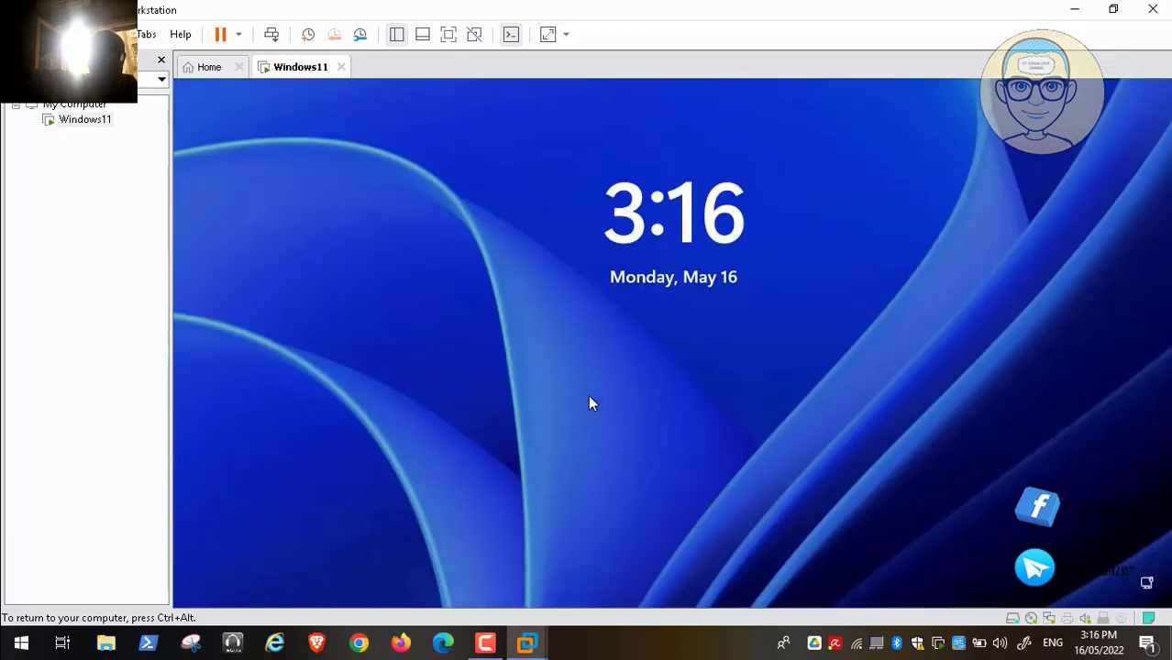
# - Select kraouf2 at the sign-in screen, enter its password, then release input from the VM
pyautogui.click(588, 394)
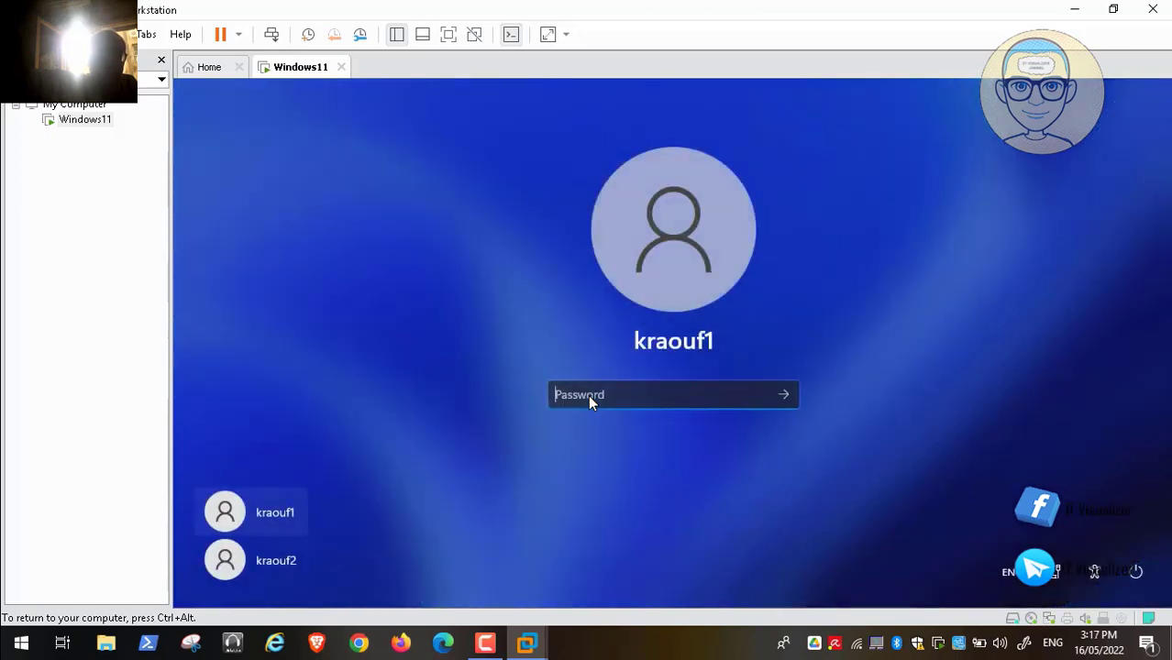
pyautogui.press('Down')
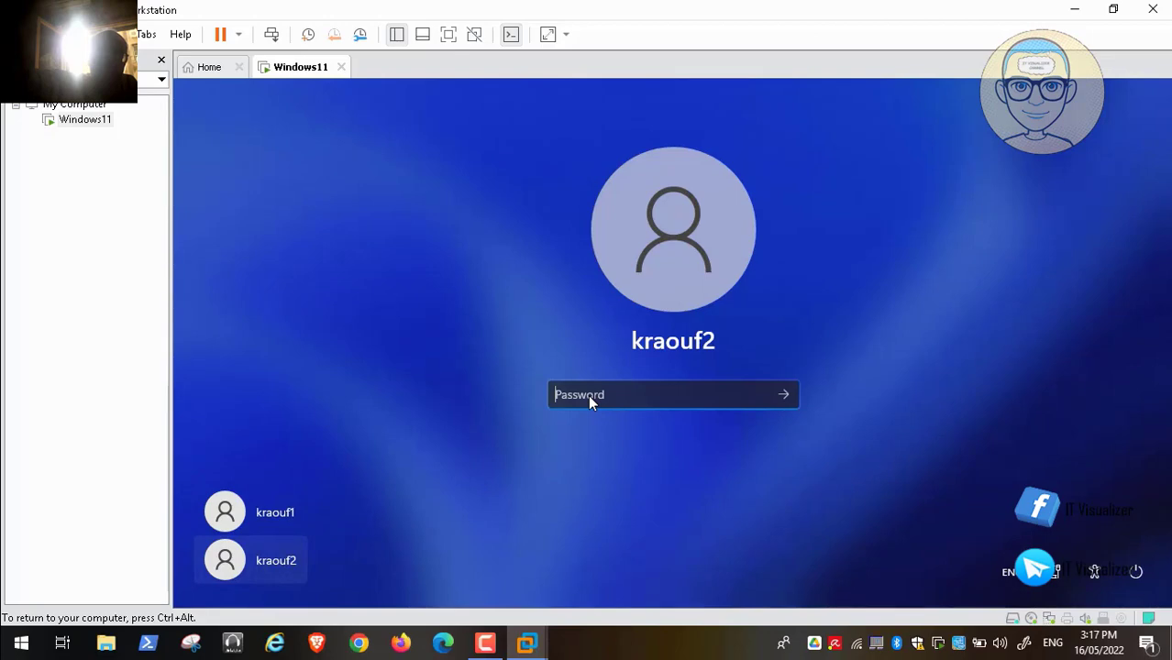
pyautogui.write('12••••••••')
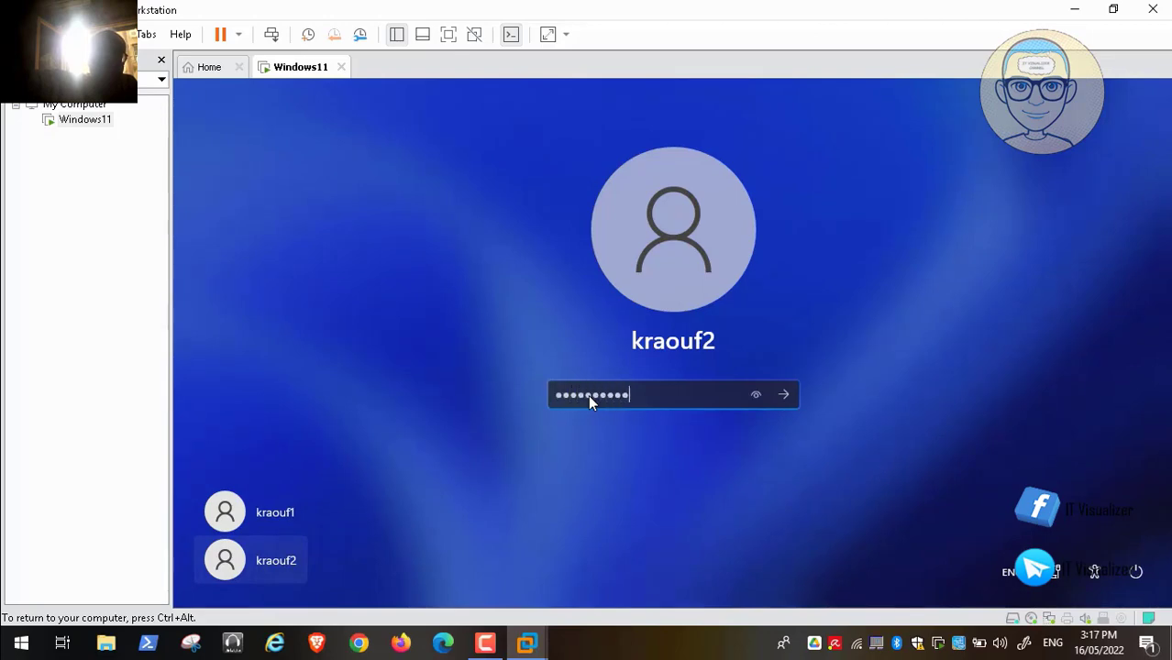
pyautogui.press('Return')
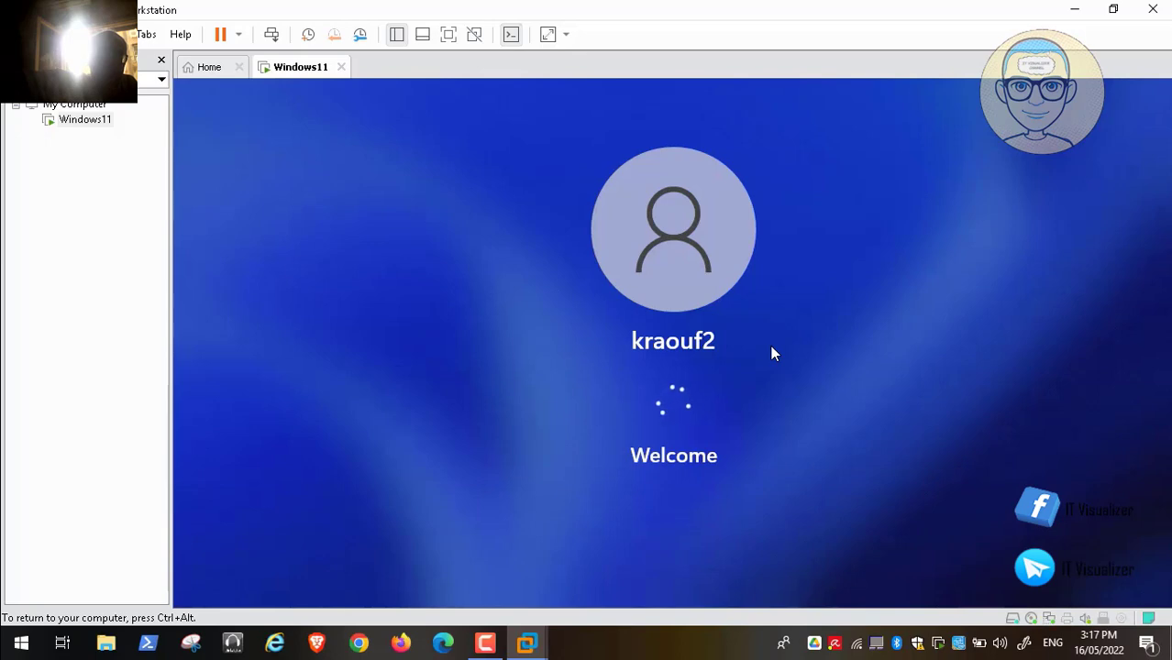
pyautogui.hotkey('ctrl', 'alt')
pyautogui.press('F9')
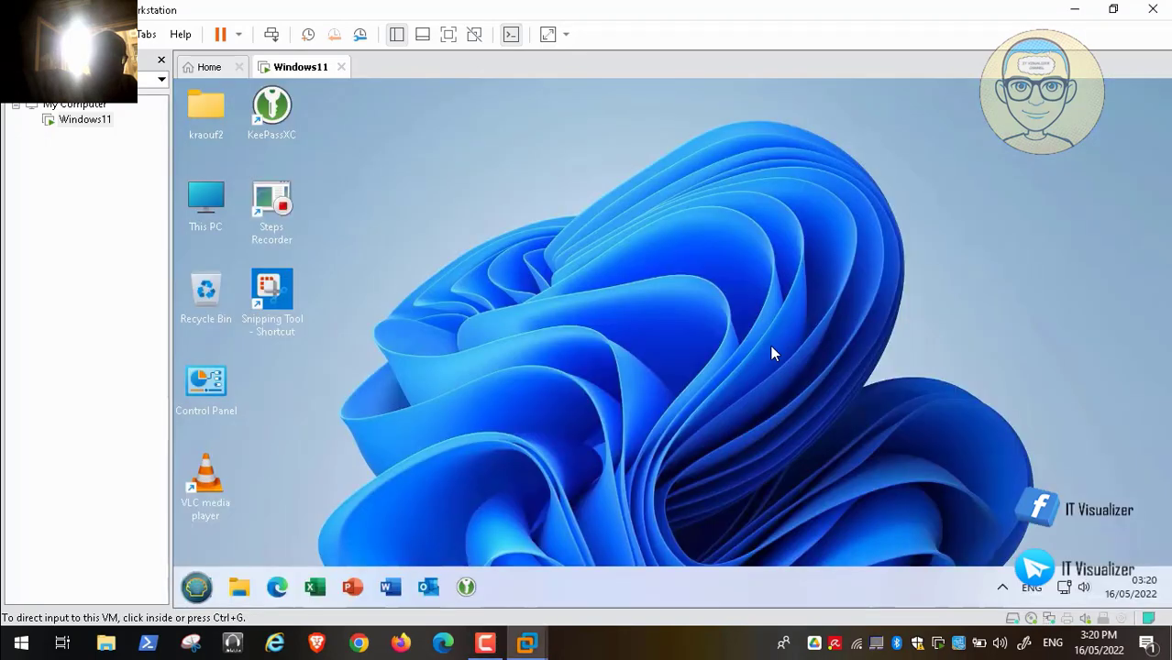
pyautogui.click(771, 348)
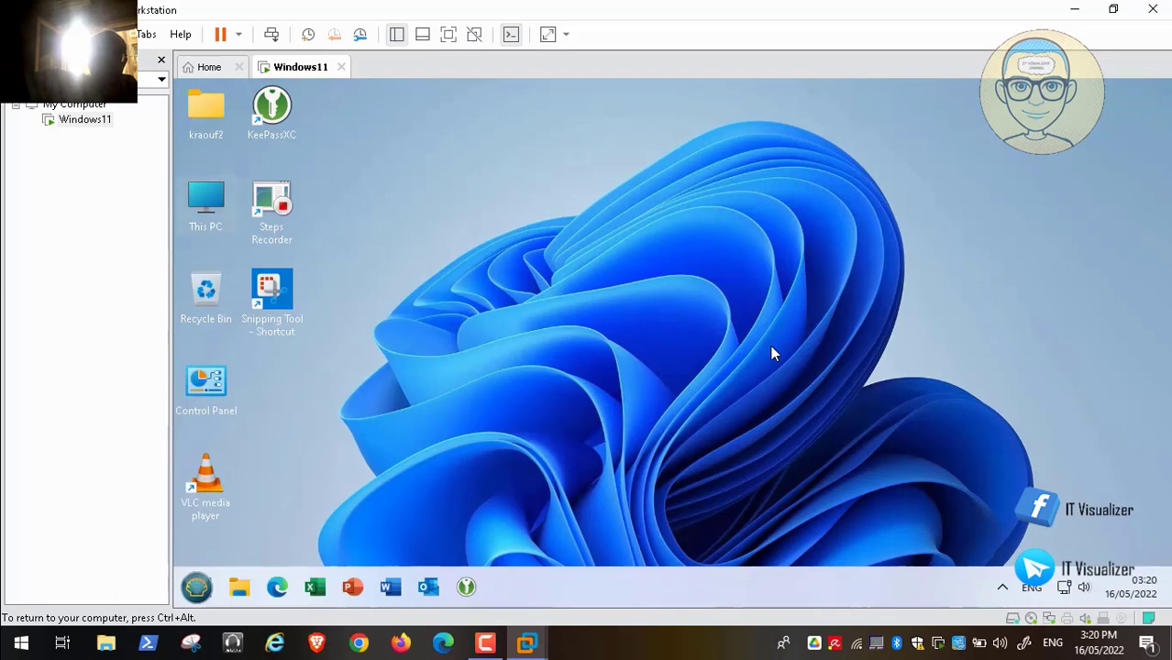
pyautogui.press('super+e')
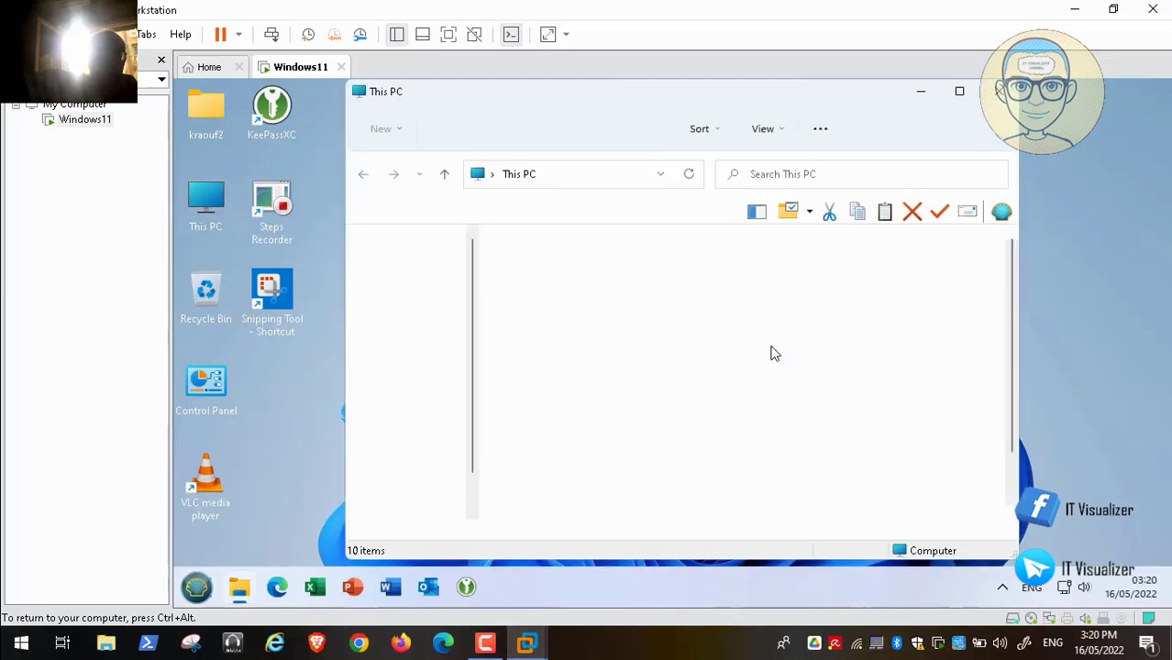
pyautogui.press('Down')
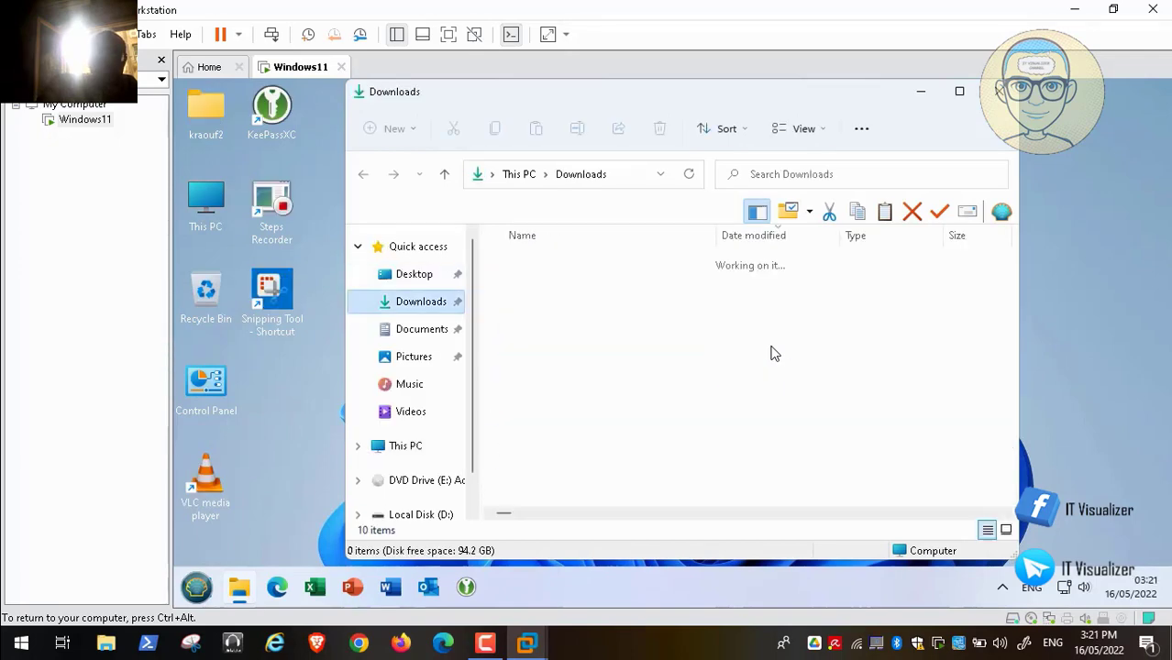
pyautogui.press('Down')
pyautogui.press('Down')
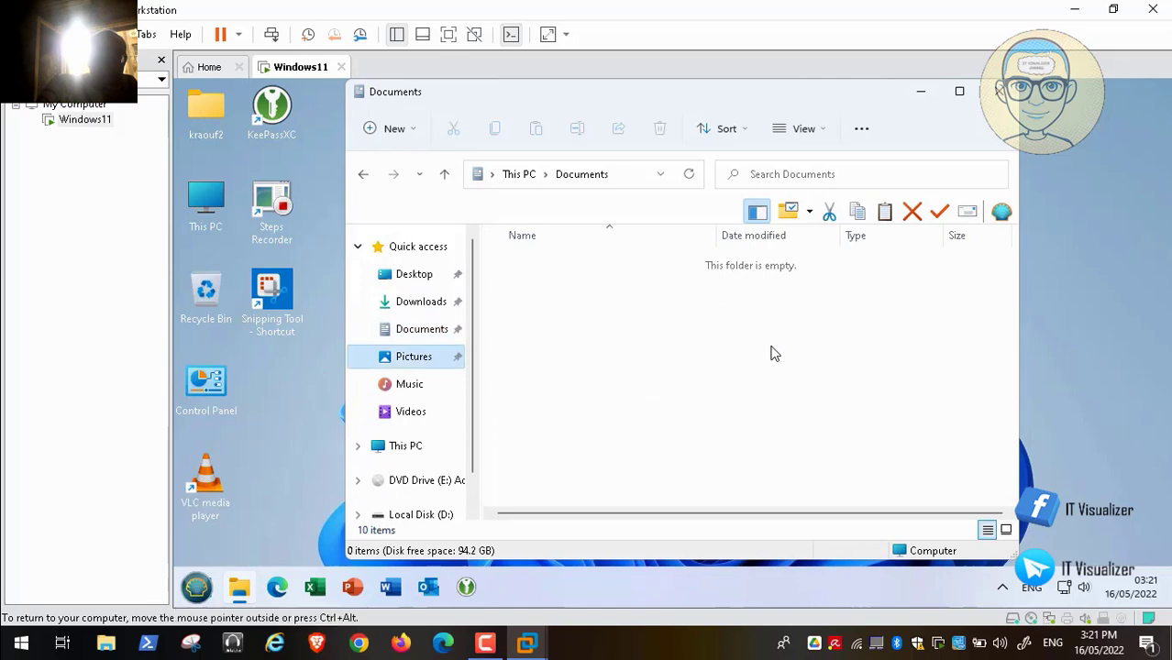
pyautogui.press('Down')
pyautogui.press('Down')
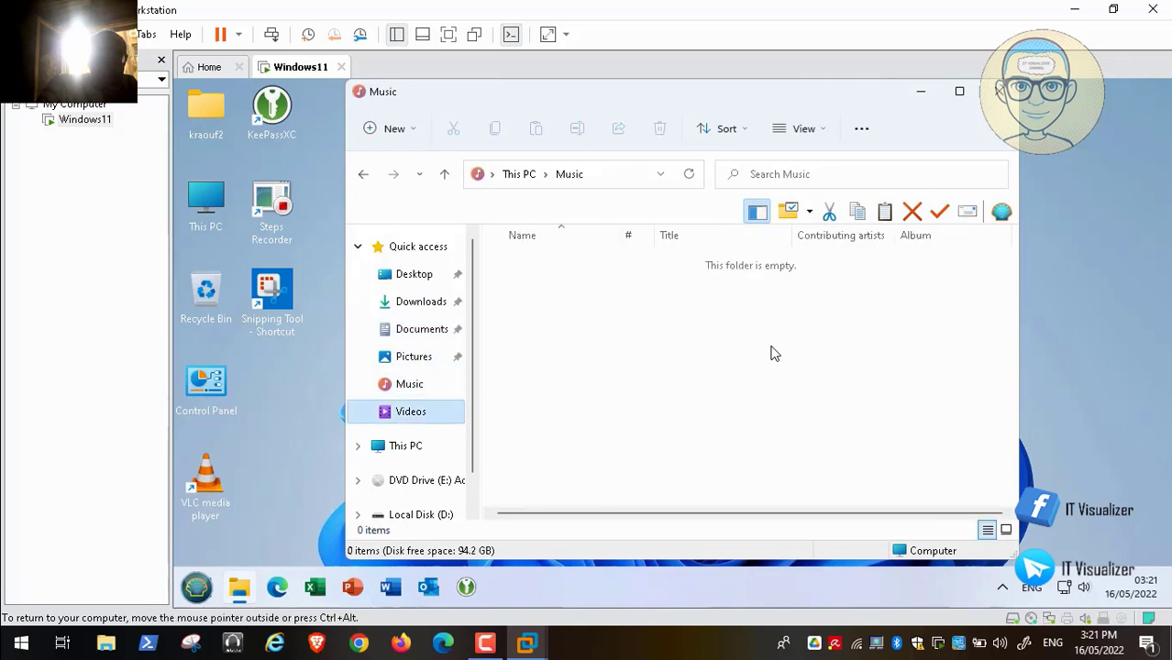
pyautogui.press('Down')
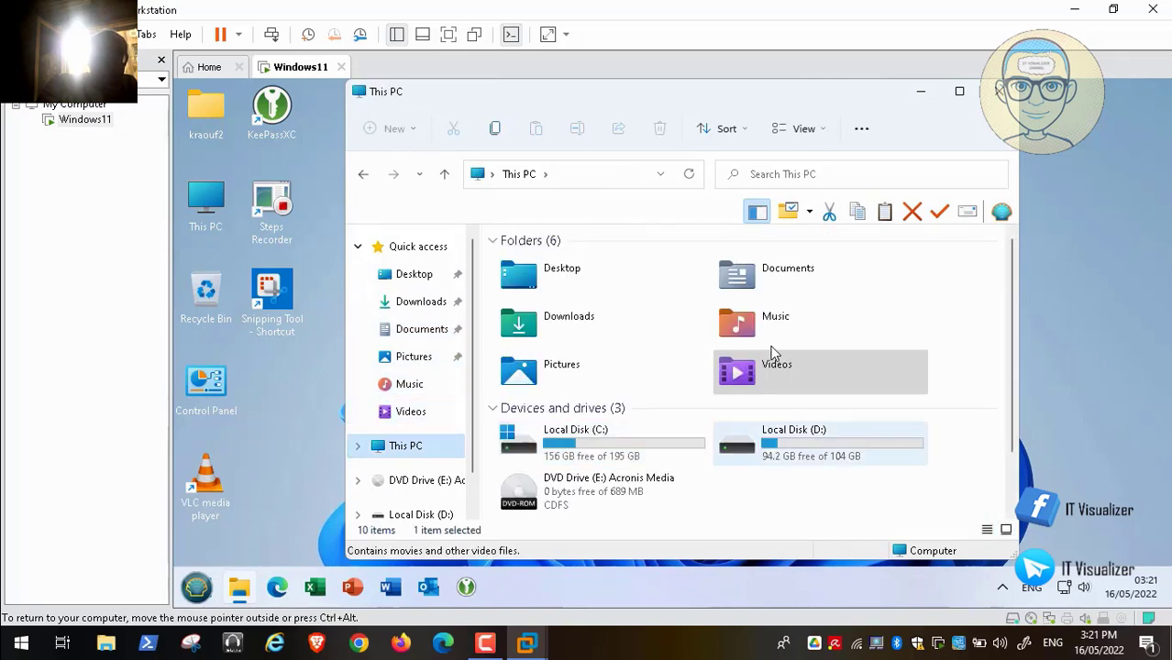
pyautogui.doubleClick(795, 436)
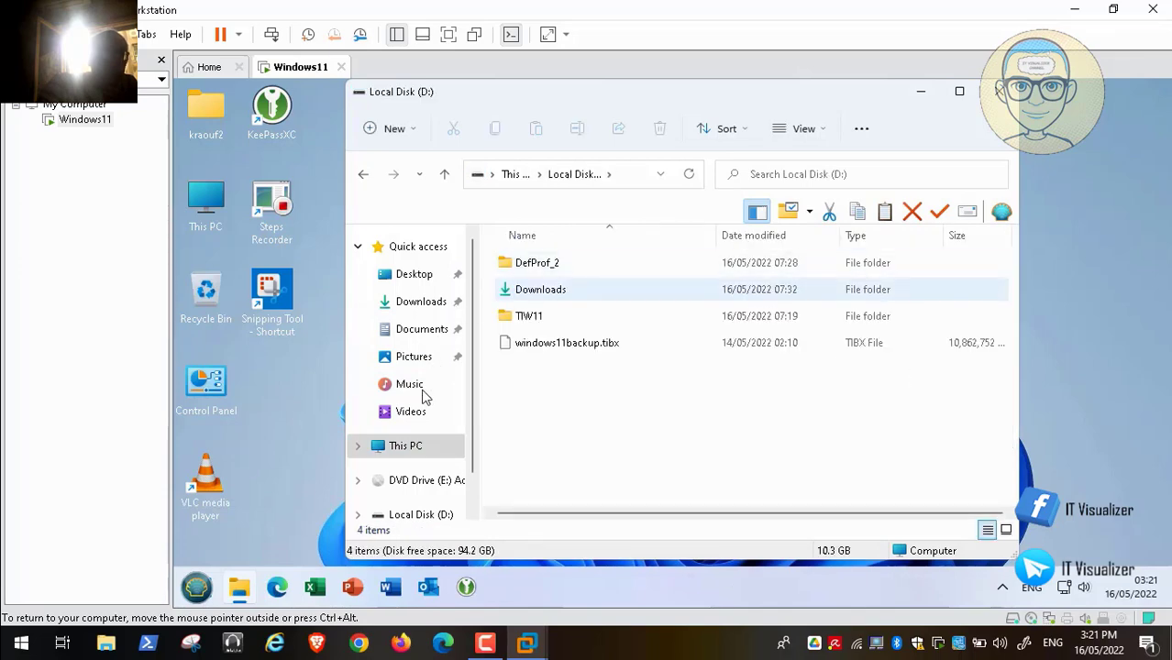
pyautogui.click(541, 290)
pyautogui.press('Return')
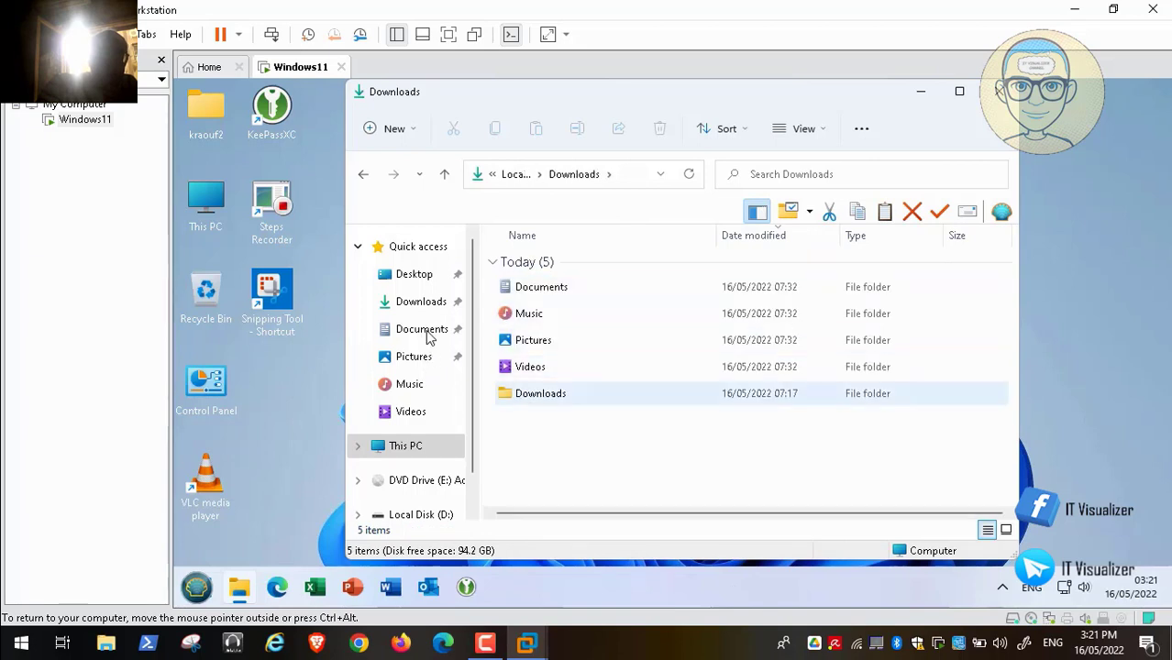
pyautogui.scroll(-1, 450, 371)
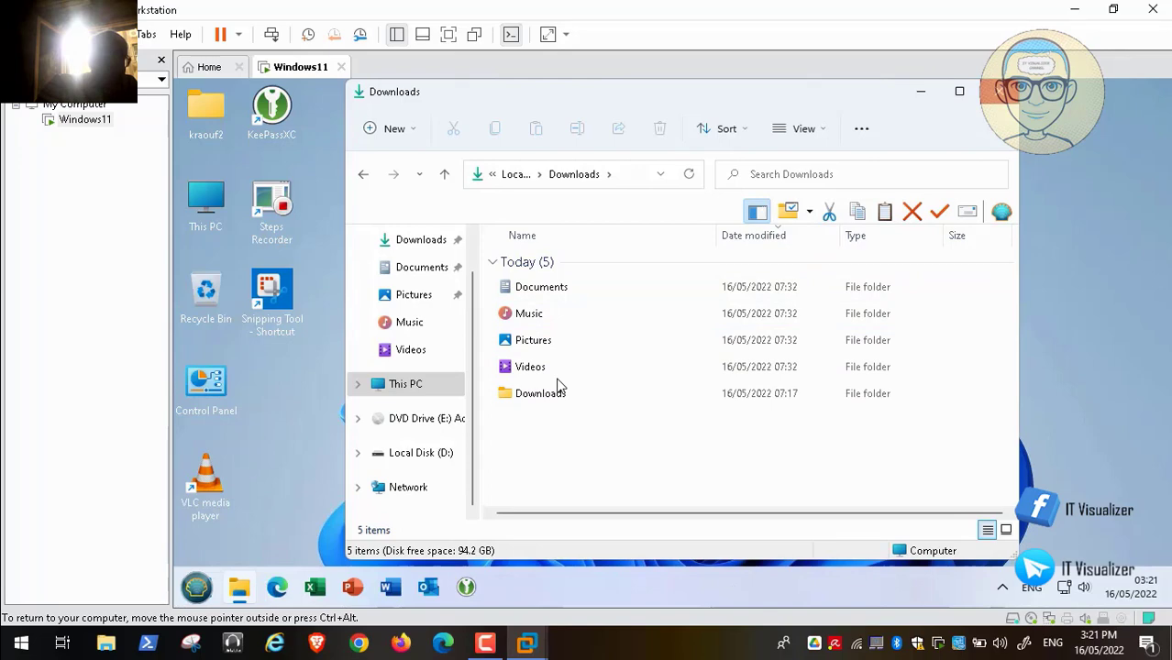
pyautogui.hotkey('alt', 'F4')
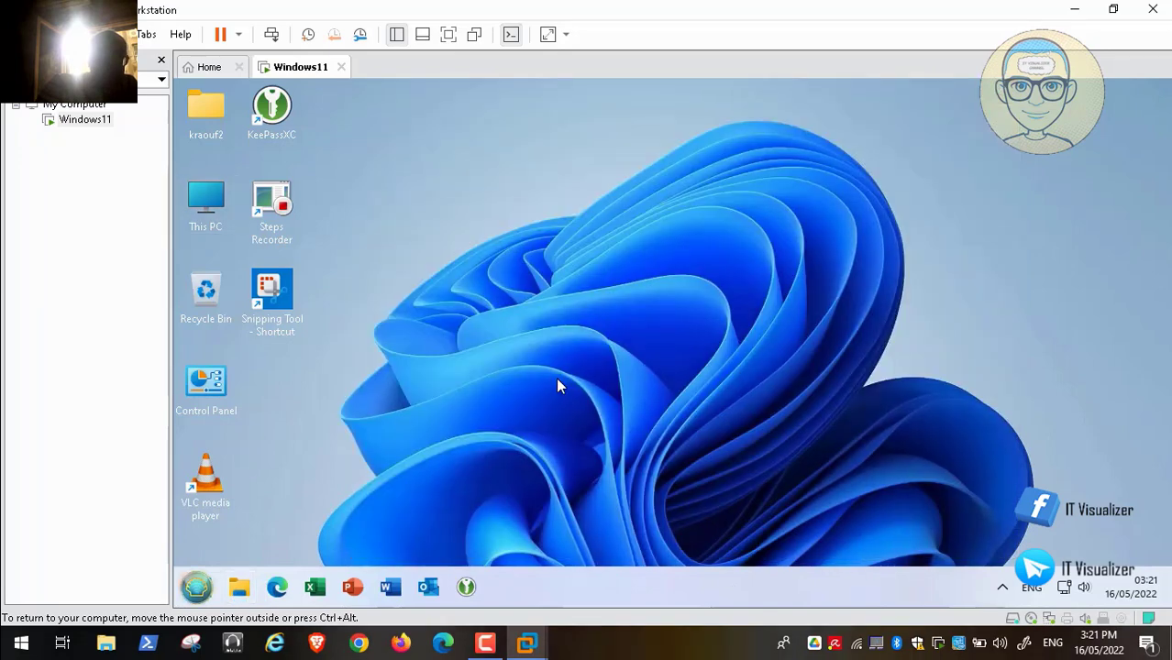
# - Show the Start menu's full program list and expand the Apps folder
pyautogui.press('super')
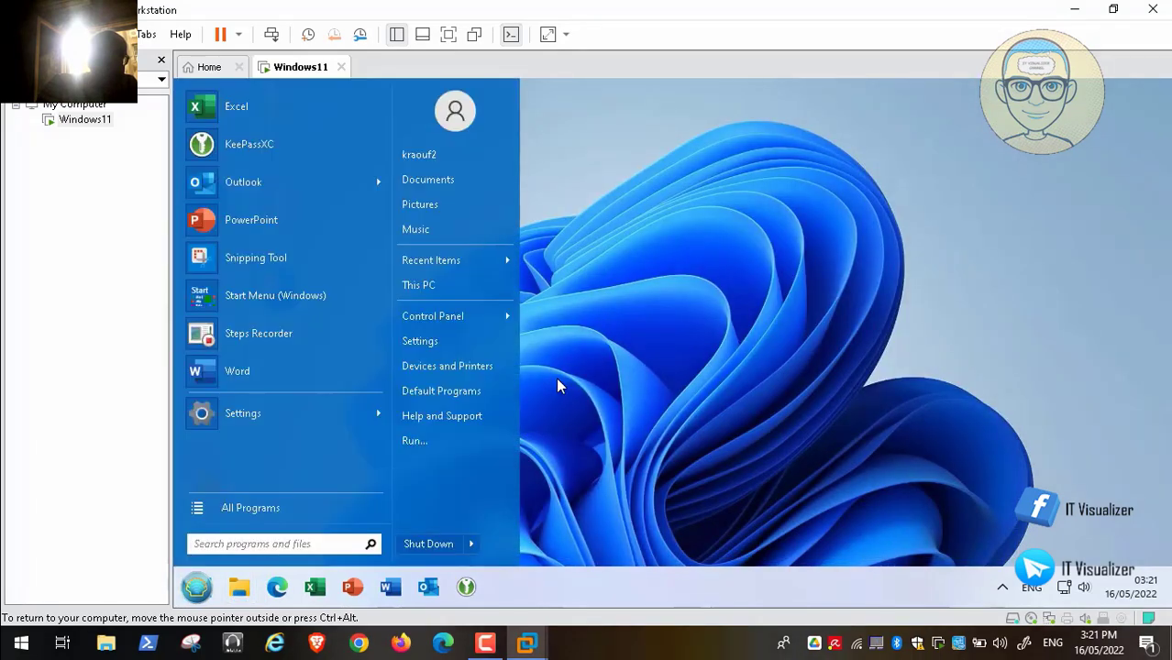
pyautogui.press('Up')
pyautogui.press('Return')
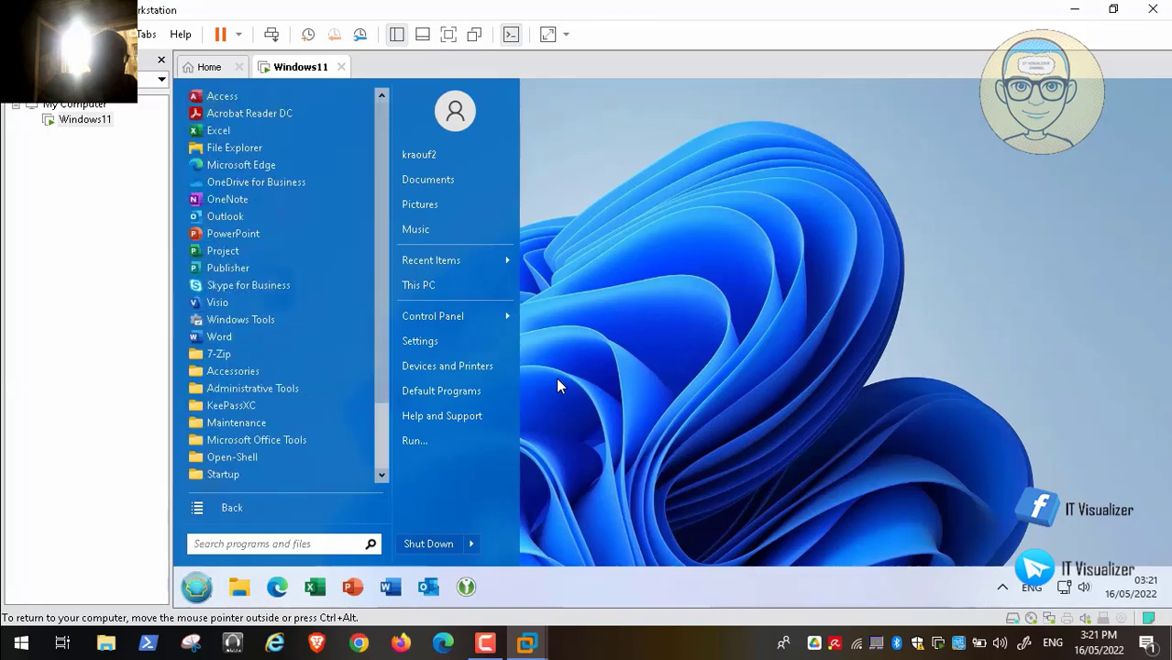
pyautogui.scroll(-3, 513, 356)
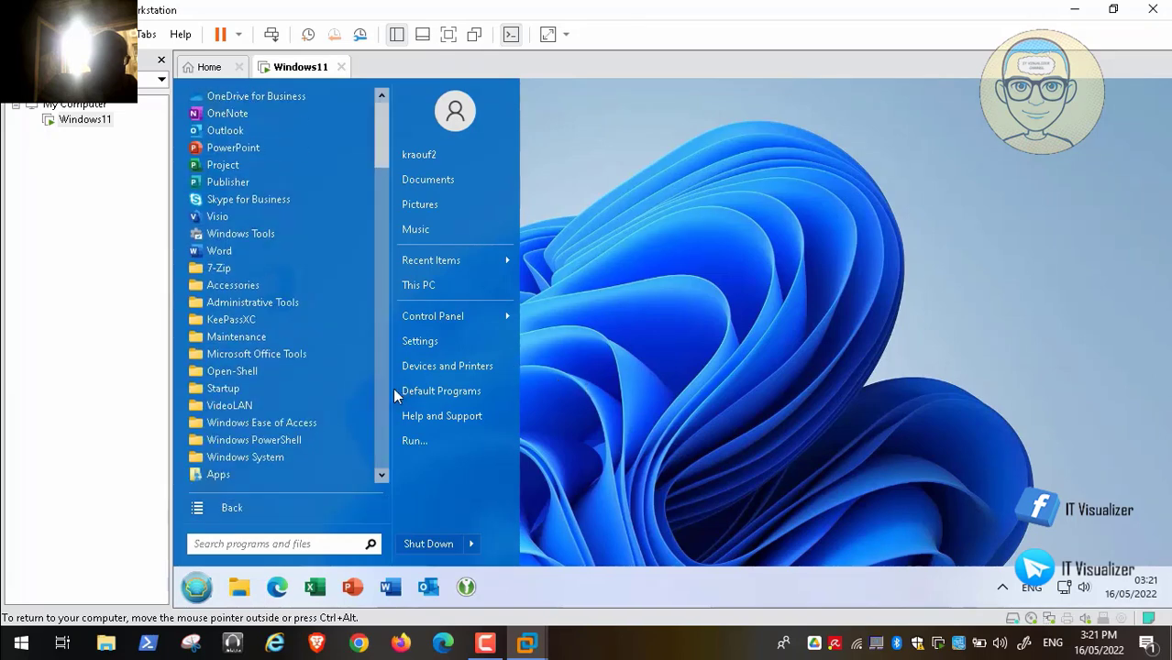
pyautogui.click(256, 470)
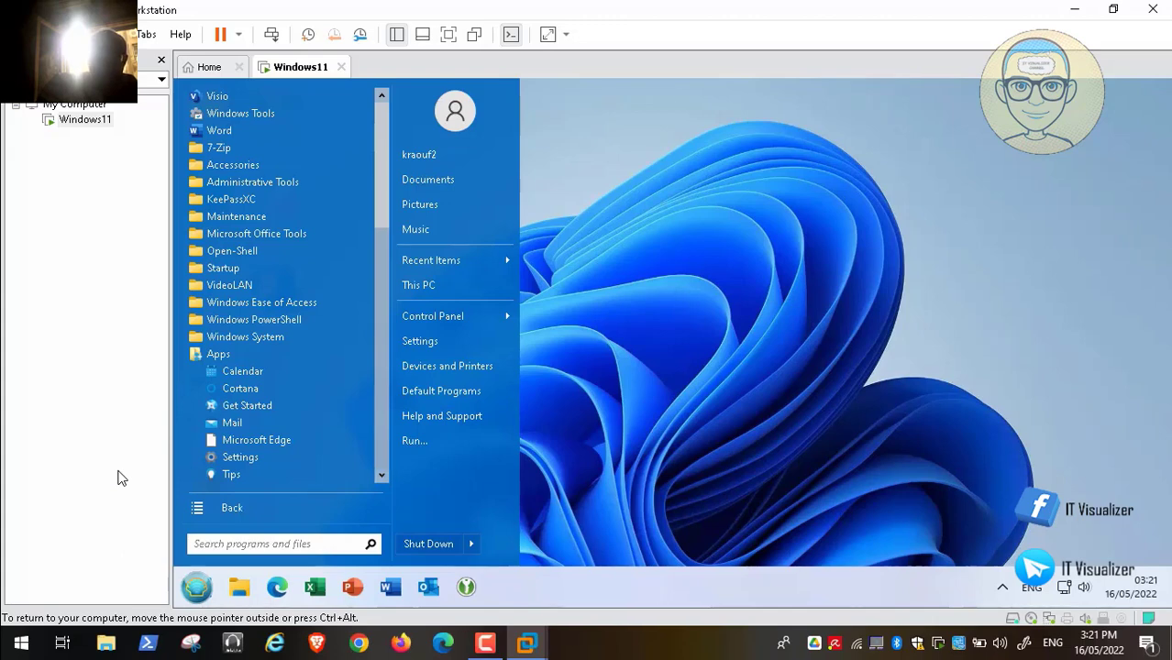
pyautogui.moveTo(826, 642)
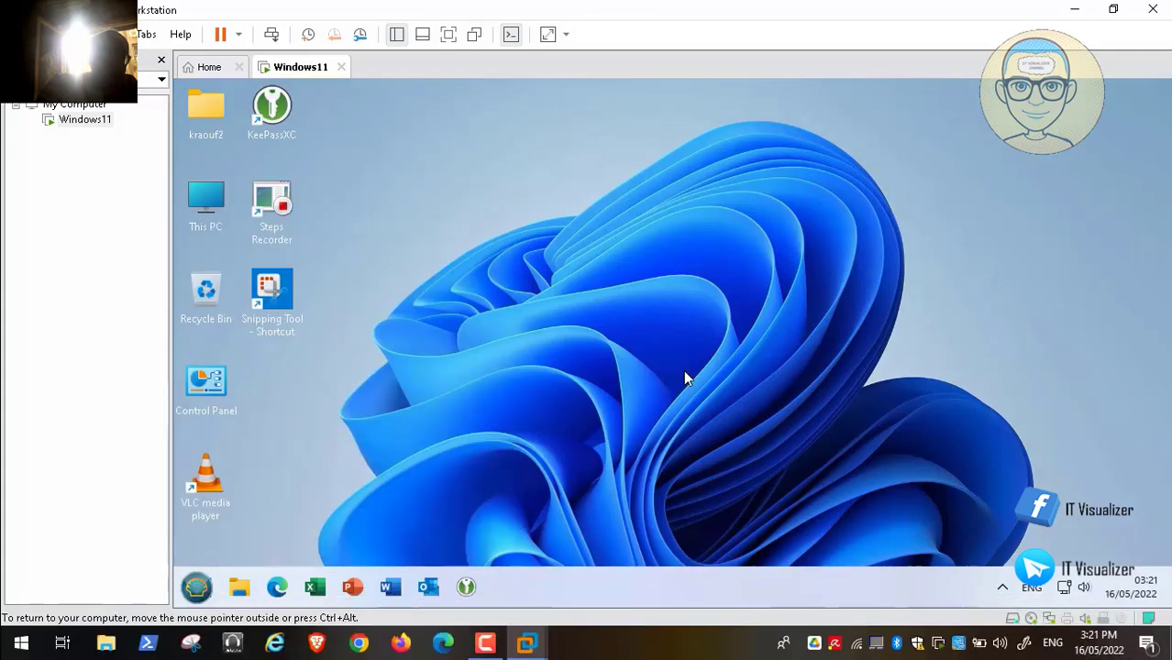